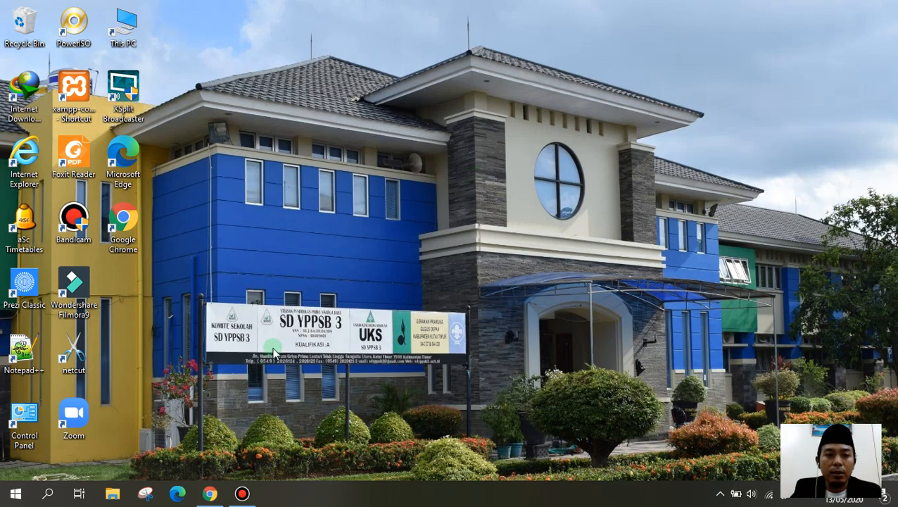
Switch to the Mengenal MENU google Docs document in Chrome and look over the available menu commands.
click(210, 494)
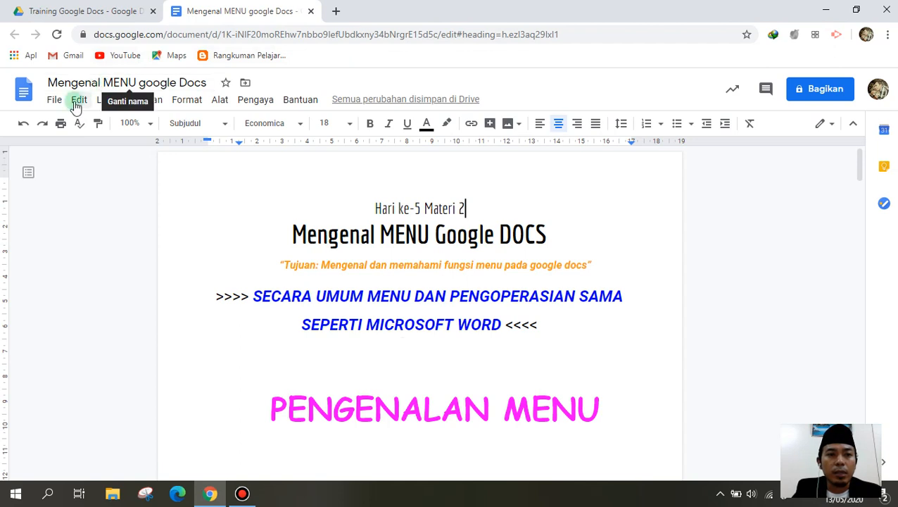
click(53, 101)
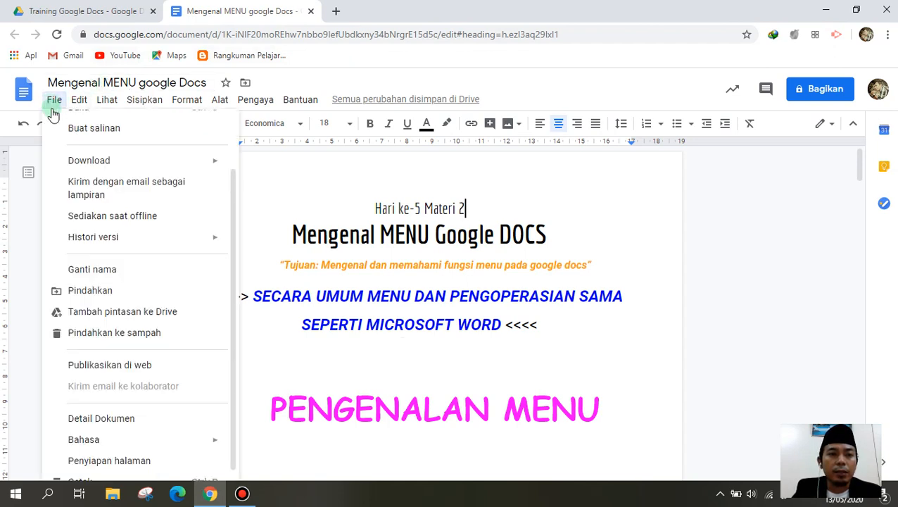
mouse_move(134, 105)
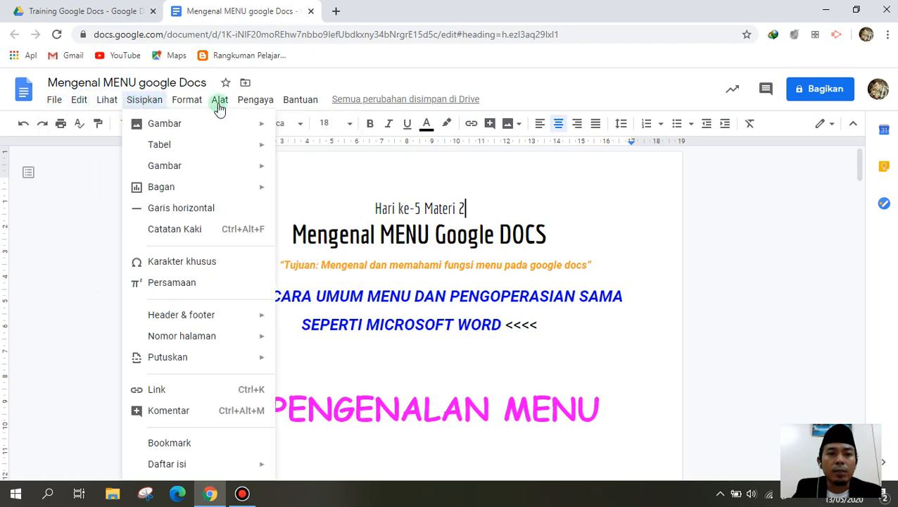
click(626, 182)
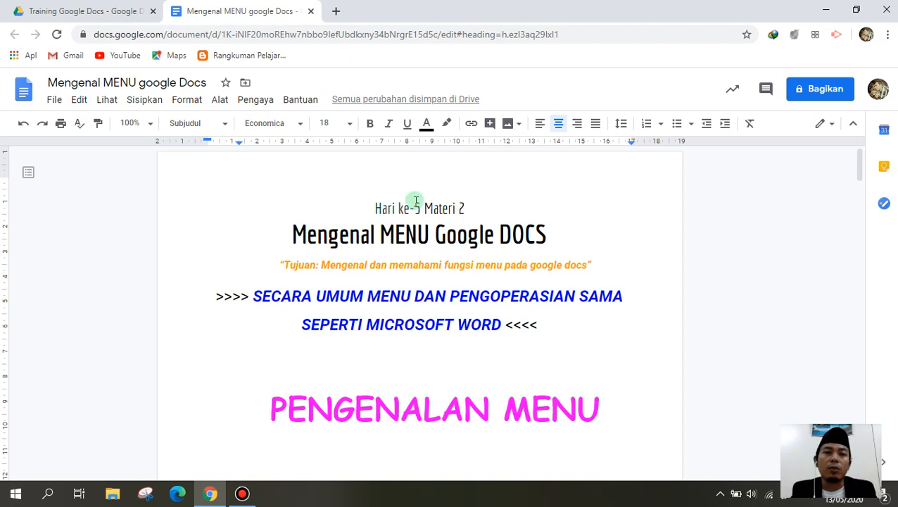
Look at the options for emailing the document as an attachment, and close them without sending.
click(55, 99)
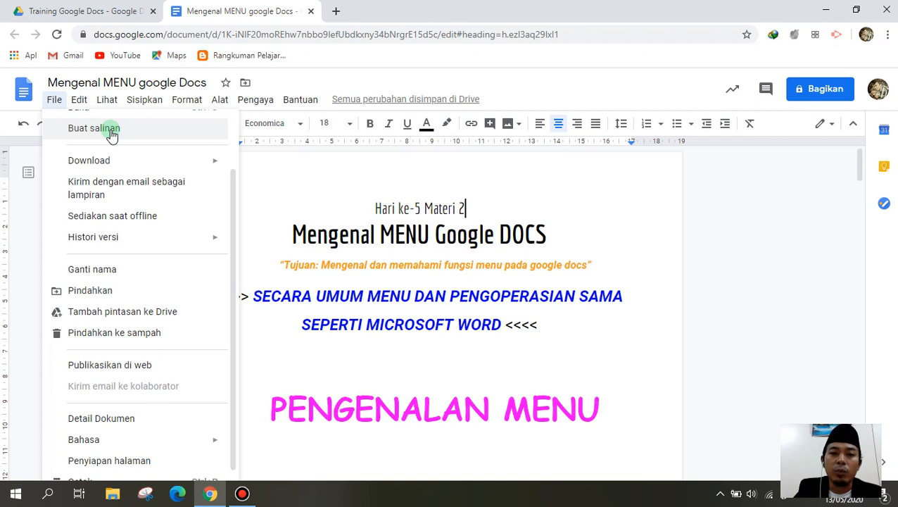
mouse_move(115, 163)
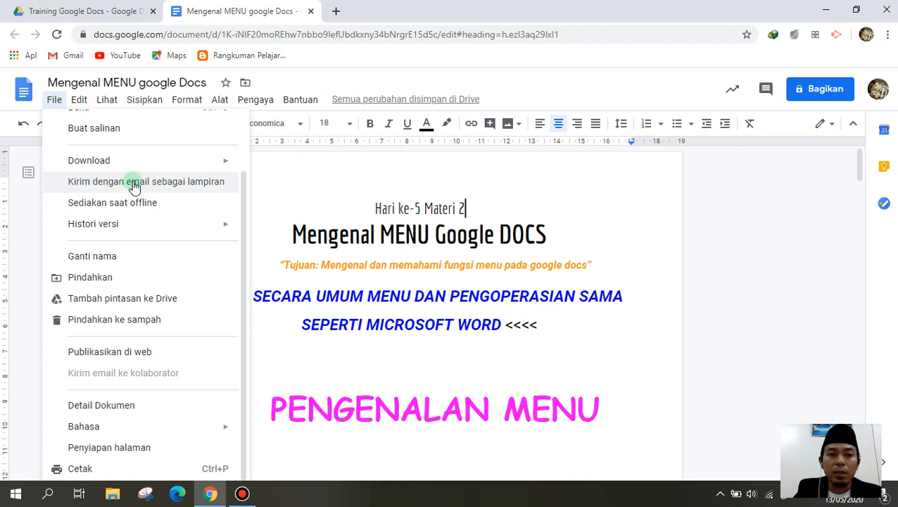
click(134, 186)
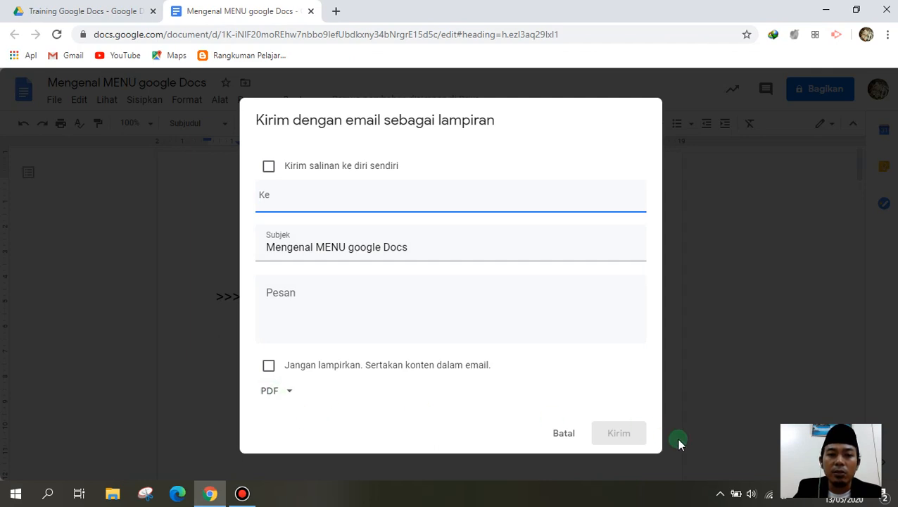
click(557, 438)
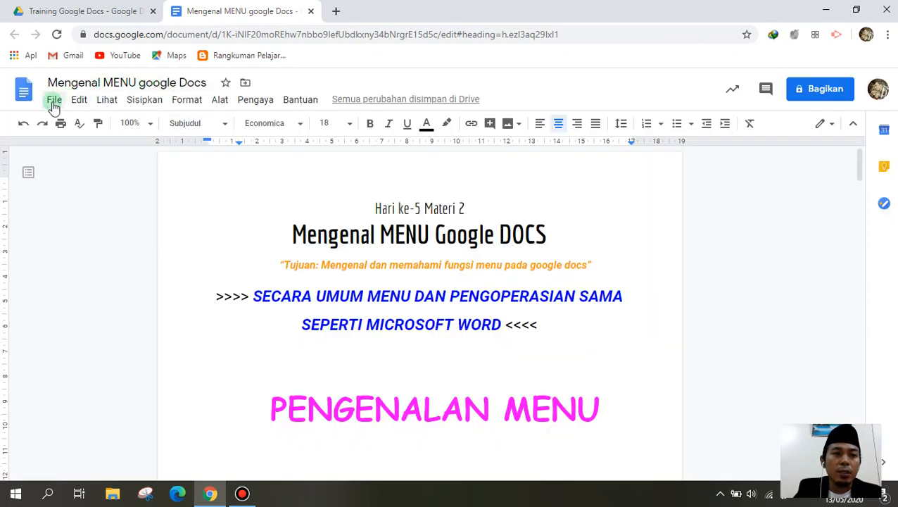
Review the document's version history from the newest to the oldest entries and return to the document.
click(53, 99)
click(73, 131)
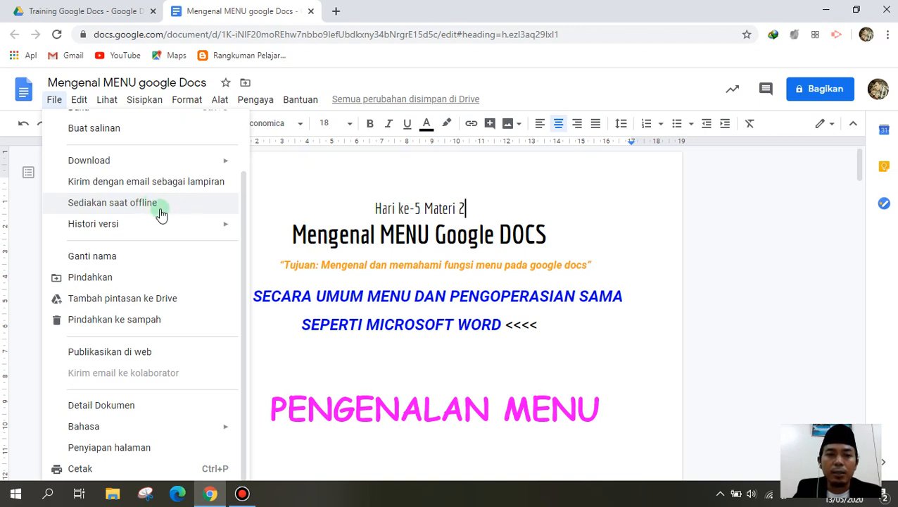
mouse_move(124, 231)
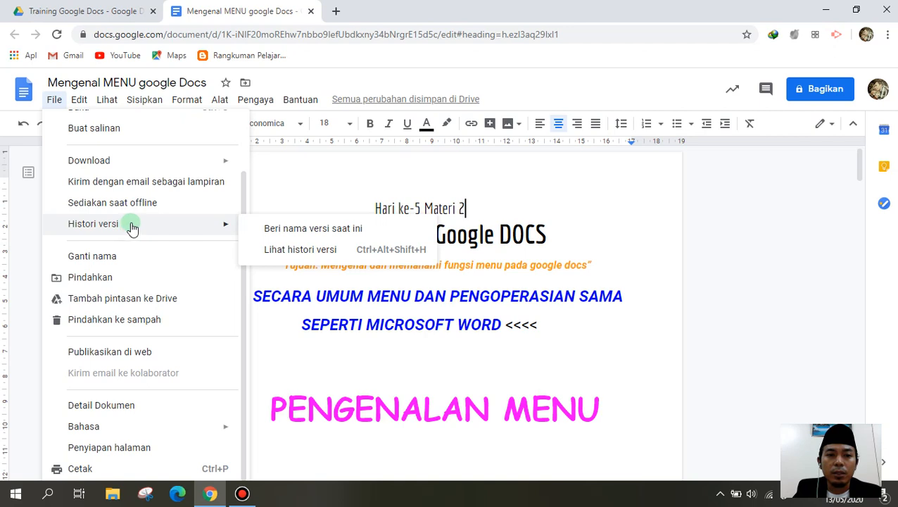
click(300, 255)
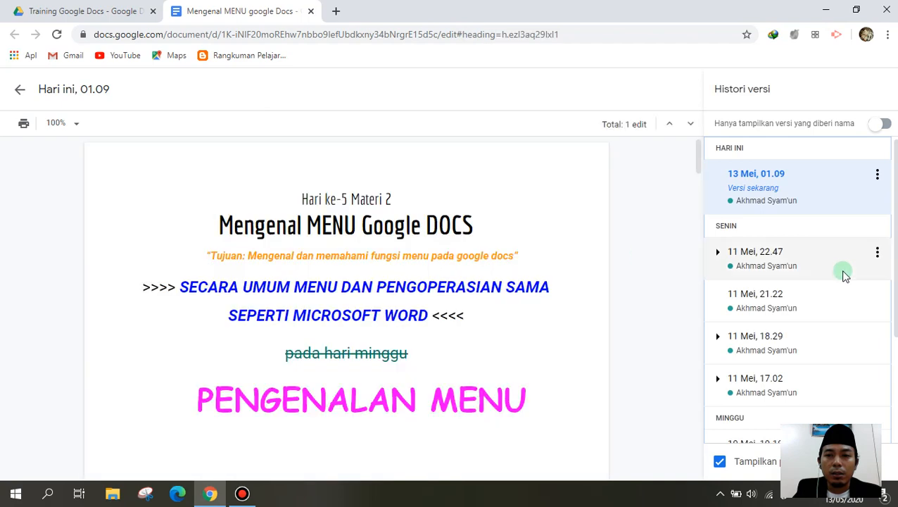
scroll(800, 225, down, 5)
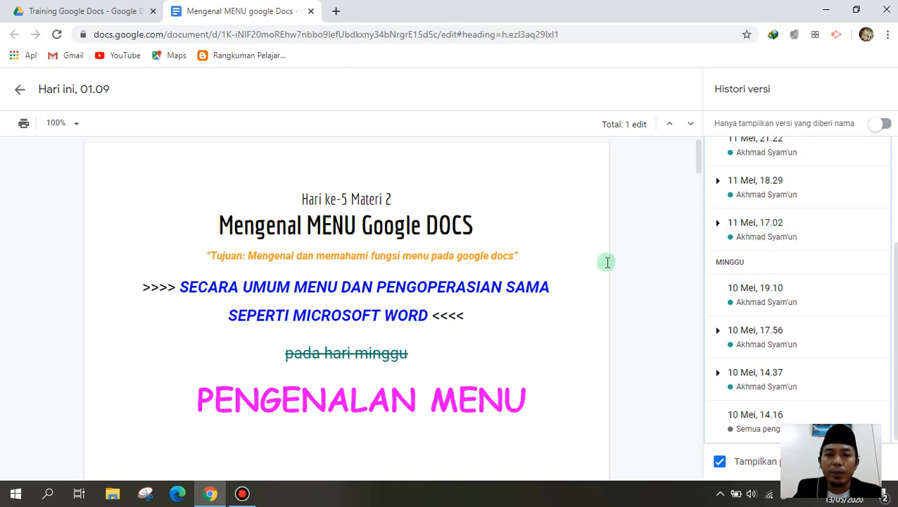
scroll(793, 225, up, 3)
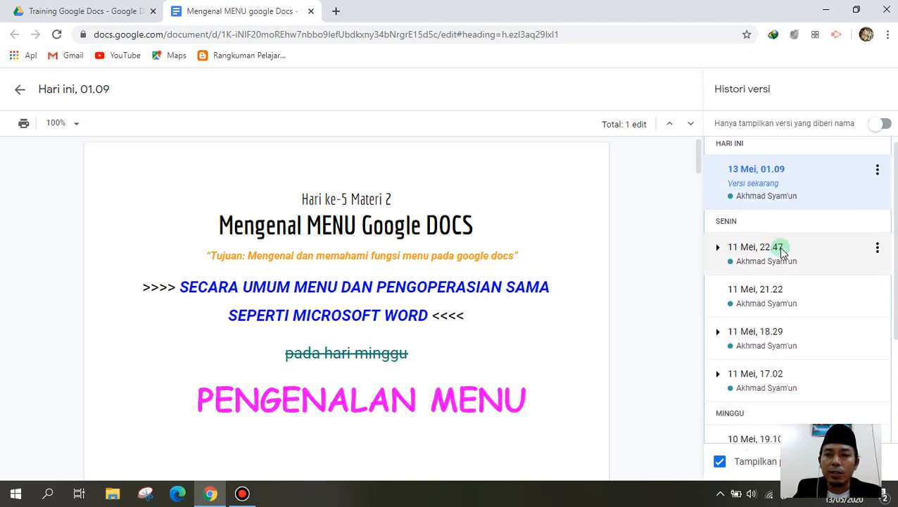
click(22, 88)
Open the document's name for editing without renaming it, and view the document details.
click(52, 99)
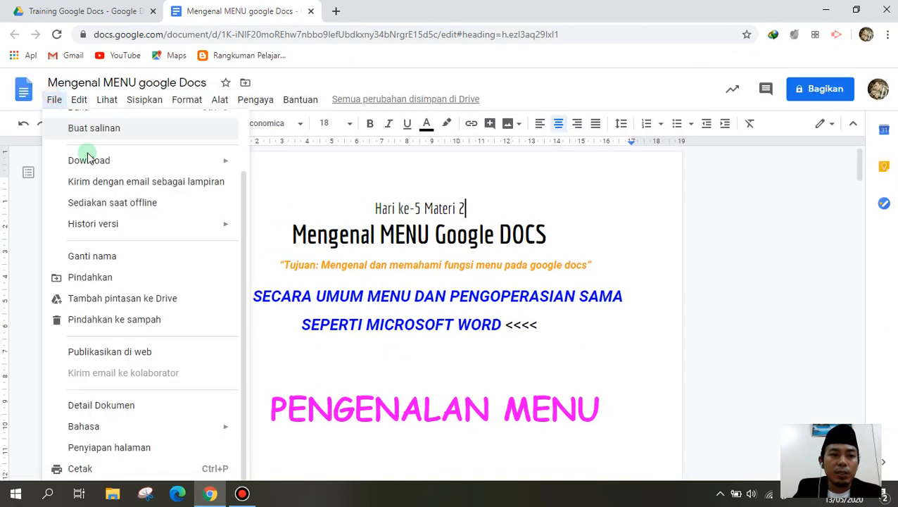
click(113, 257)
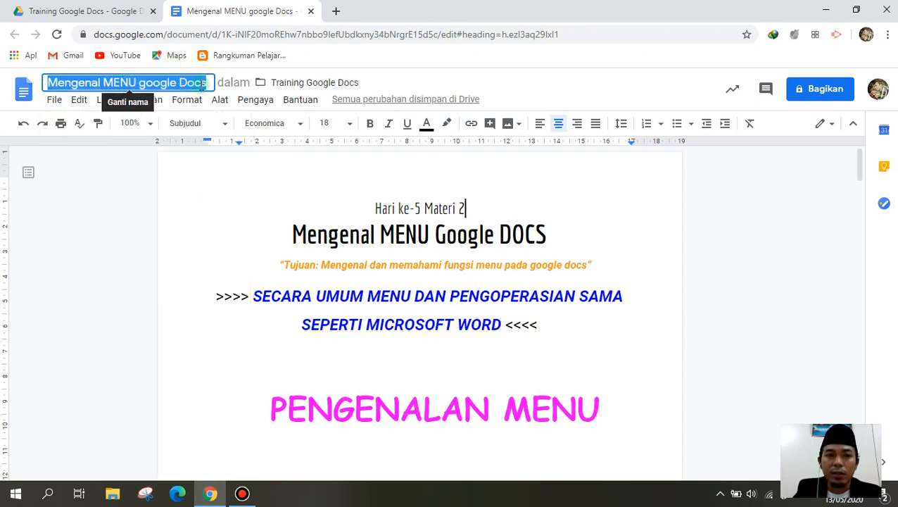
click(54, 100)
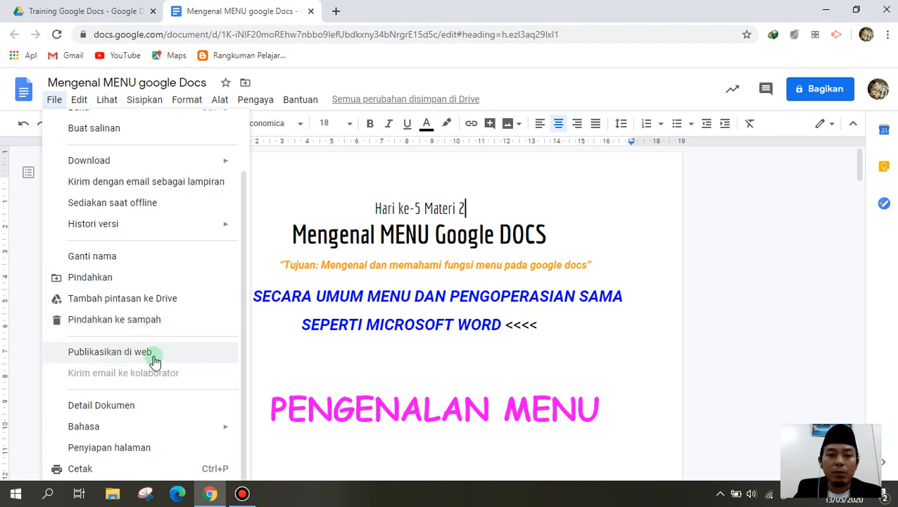
click(115, 405)
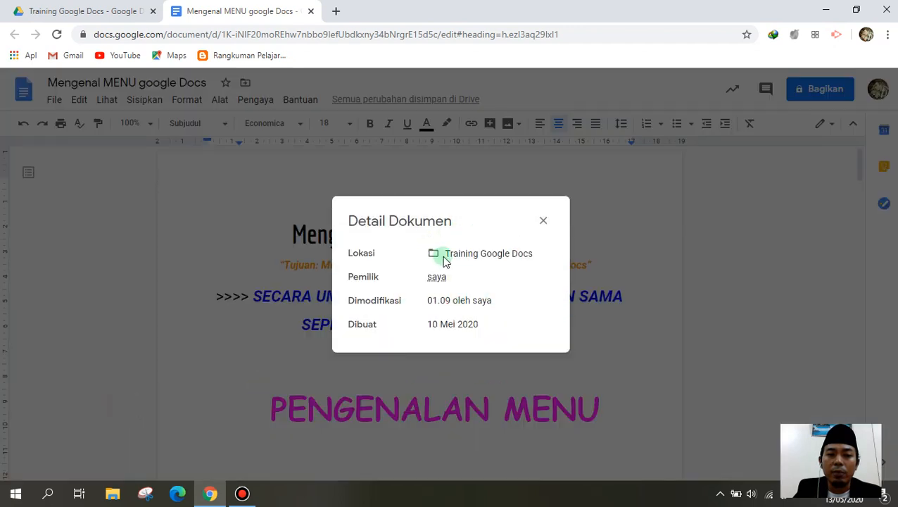
click(543, 221)
Open the page setup, try landscape, and choose portrait orientation with A4 (21,0 cm x 29,7 cm) paper.
click(68, 100)
click(60, 100)
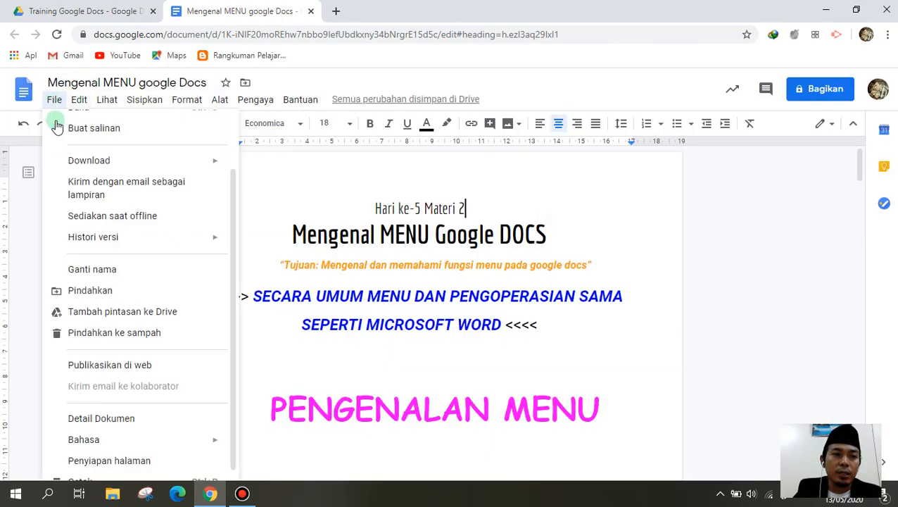
mouse_move(119, 428)
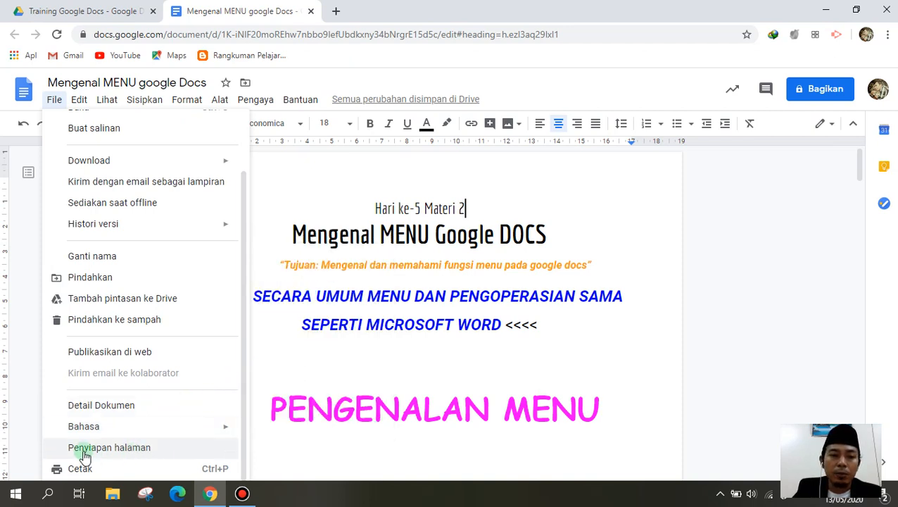
click(127, 451)
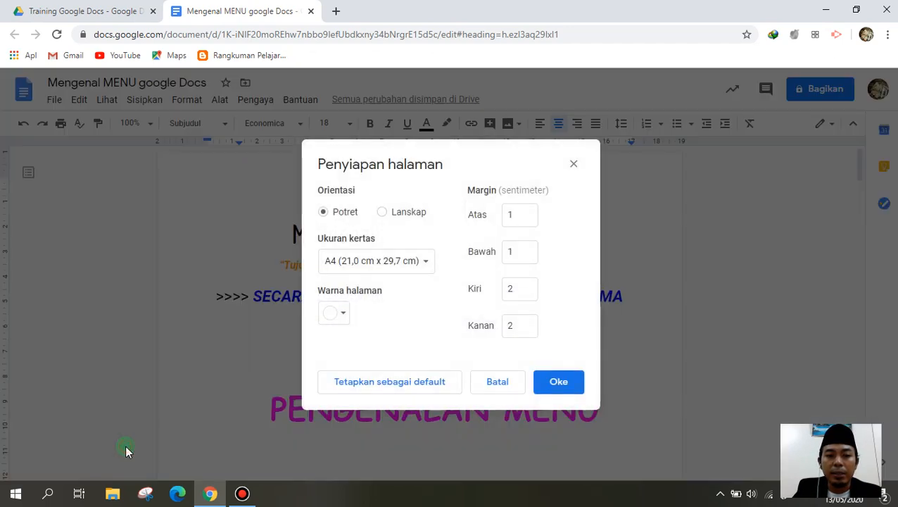
click(382, 214)
click(322, 212)
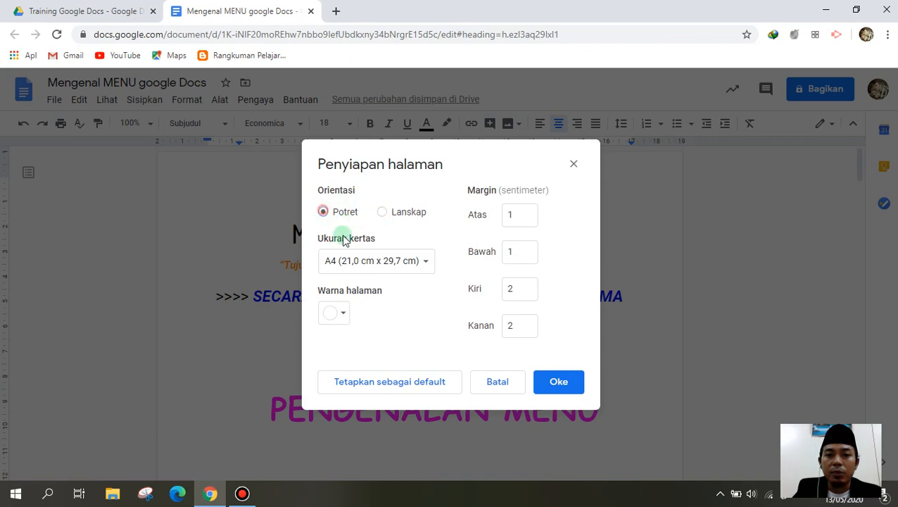
click(425, 262)
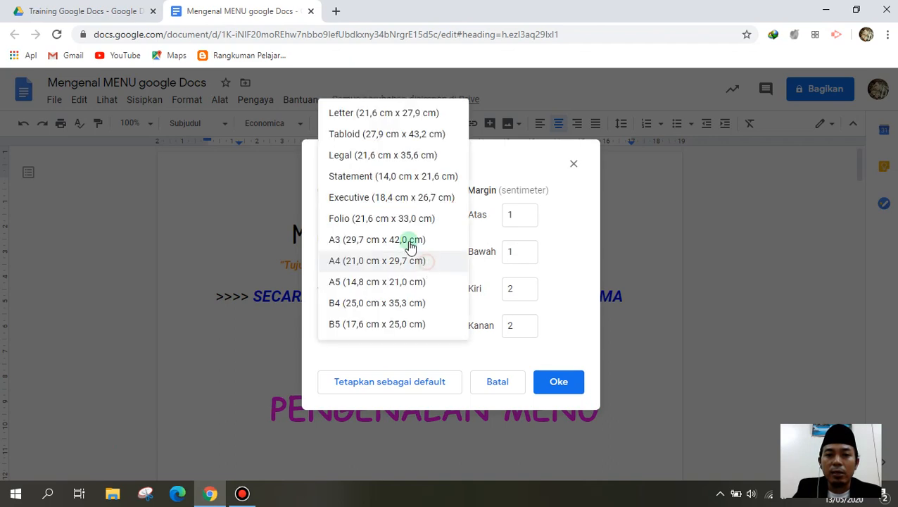
click(379, 262)
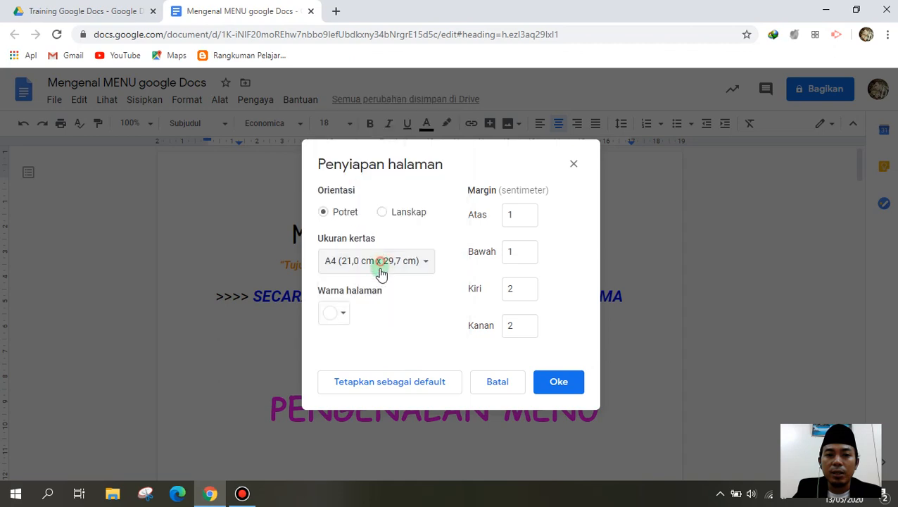
Check the top, bottom, left and right margin settings in the page setup.
click(512, 213)
click(525, 252)
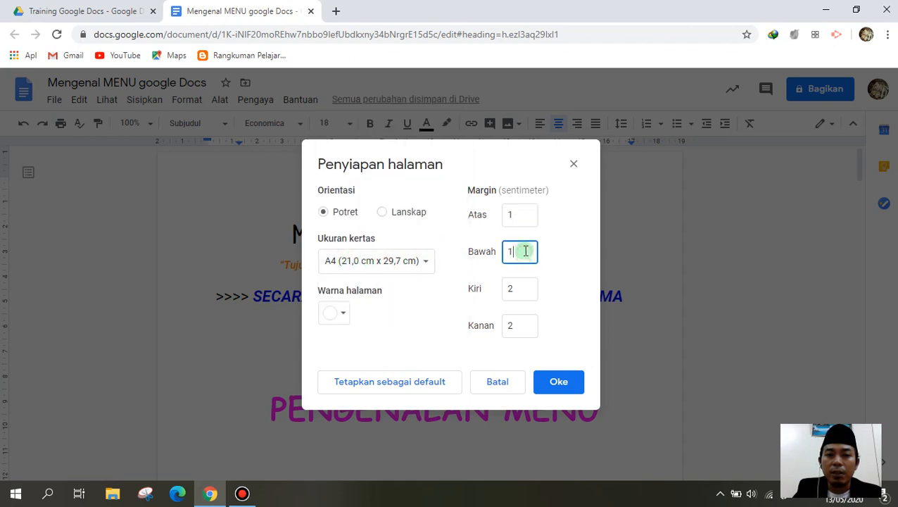
click(525, 214)
click(522, 252)
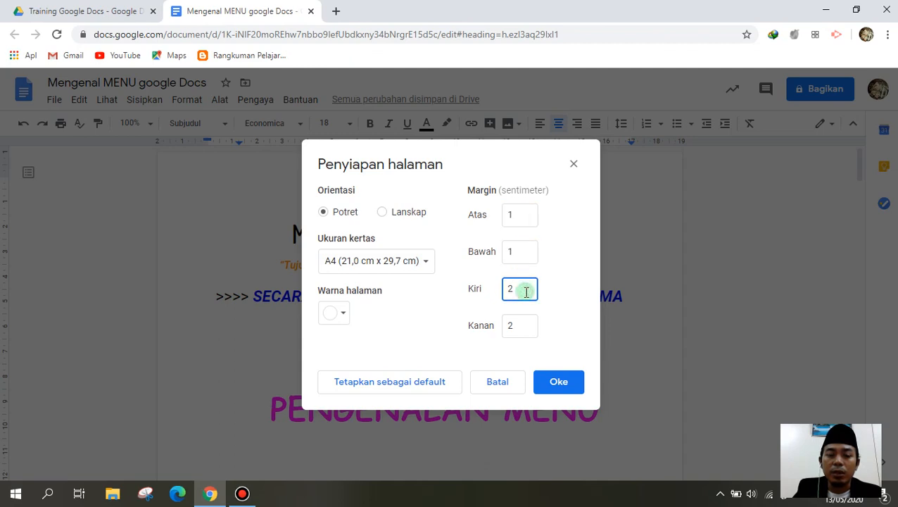
click(521, 333)
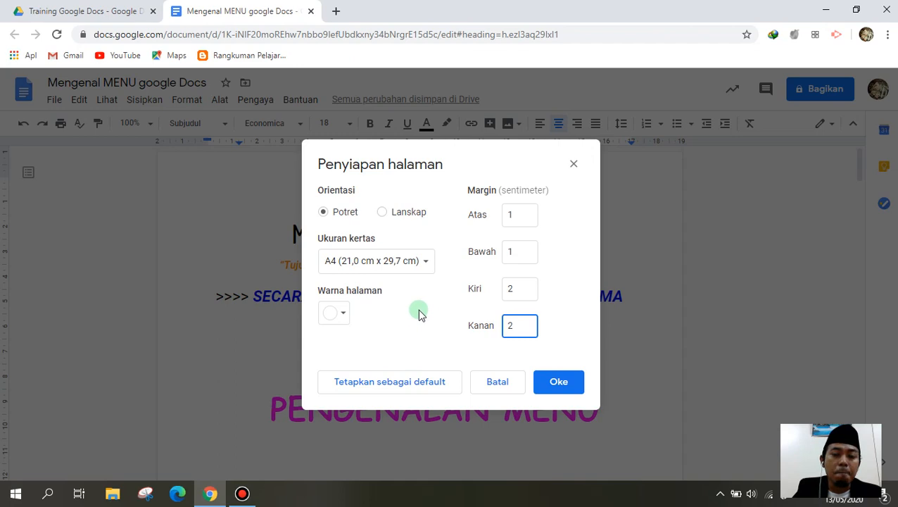
Try red as the page colour, change it to light red, and apply it to the document.
click(341, 316)
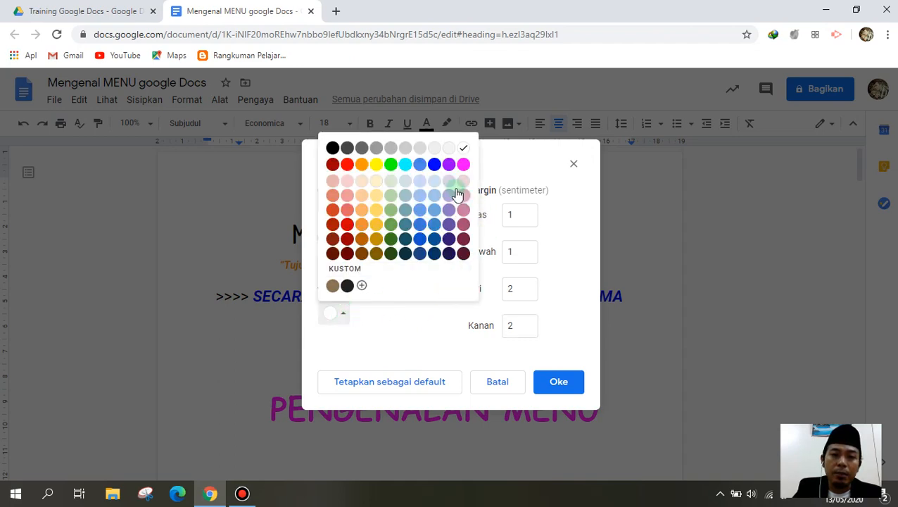
click(348, 164)
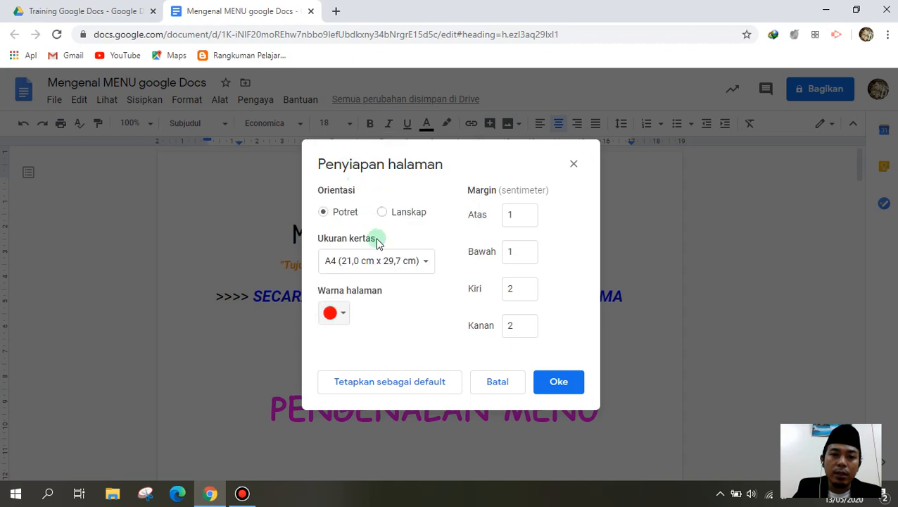
click(345, 313)
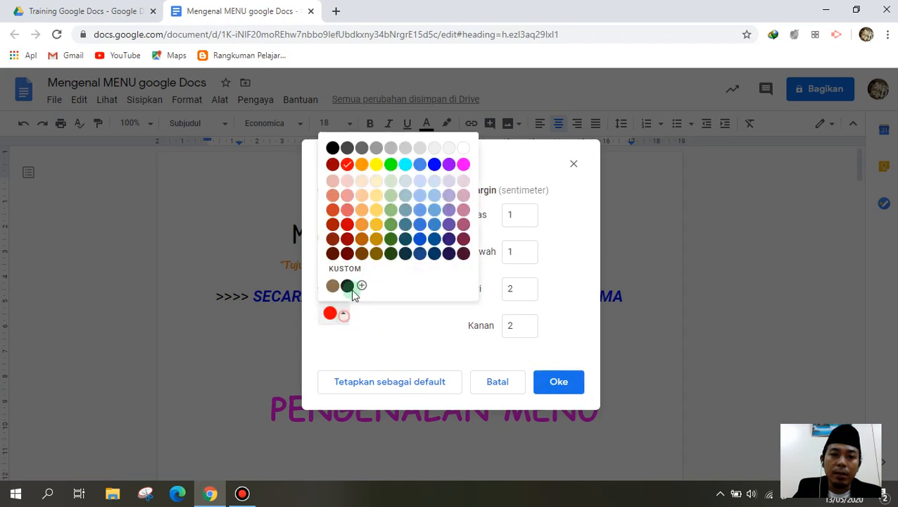
click(347, 181)
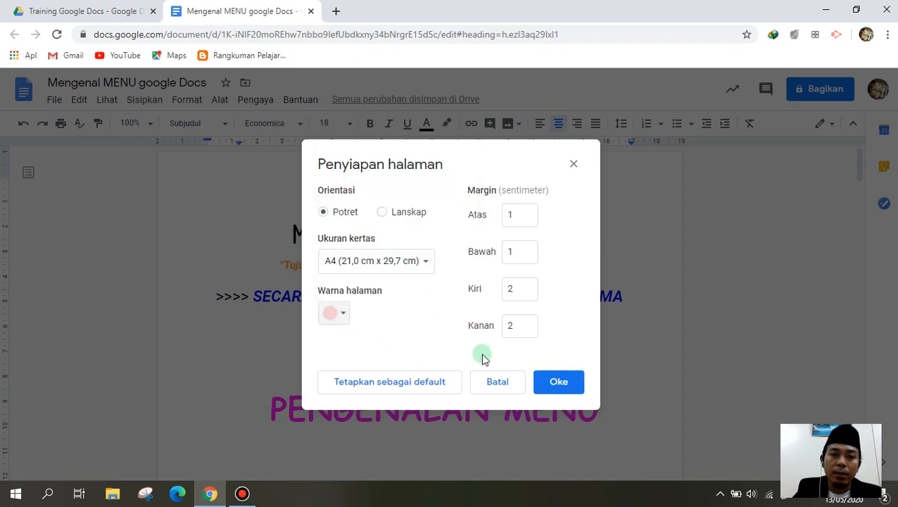
click(558, 387)
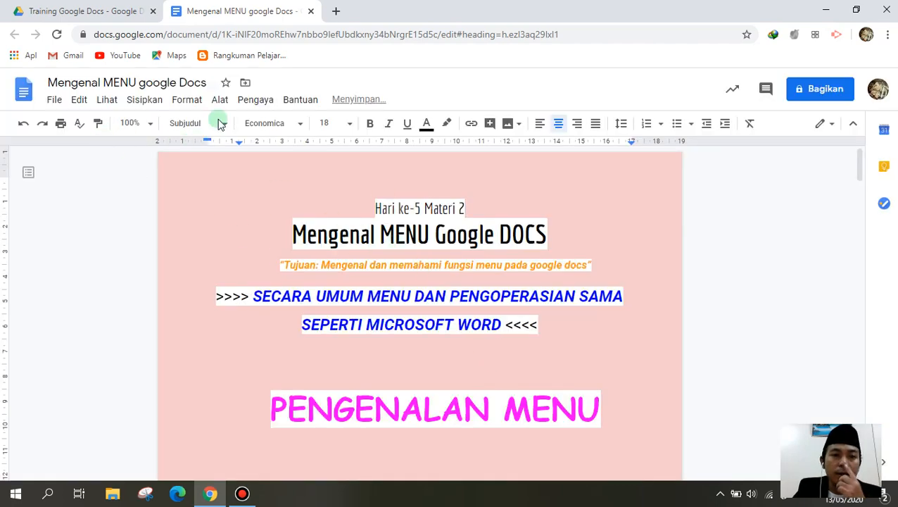
Change the page colour to white in the page setup and apply it to the document.
click(54, 99)
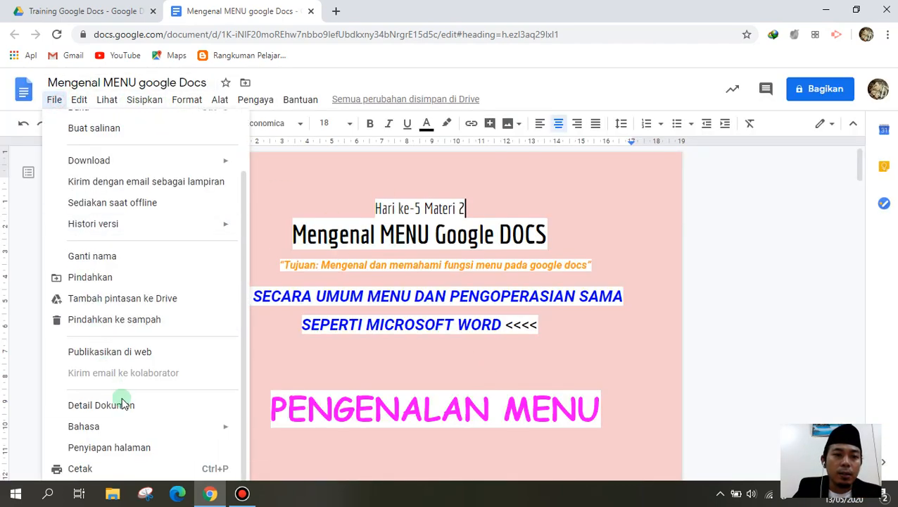
click(126, 447)
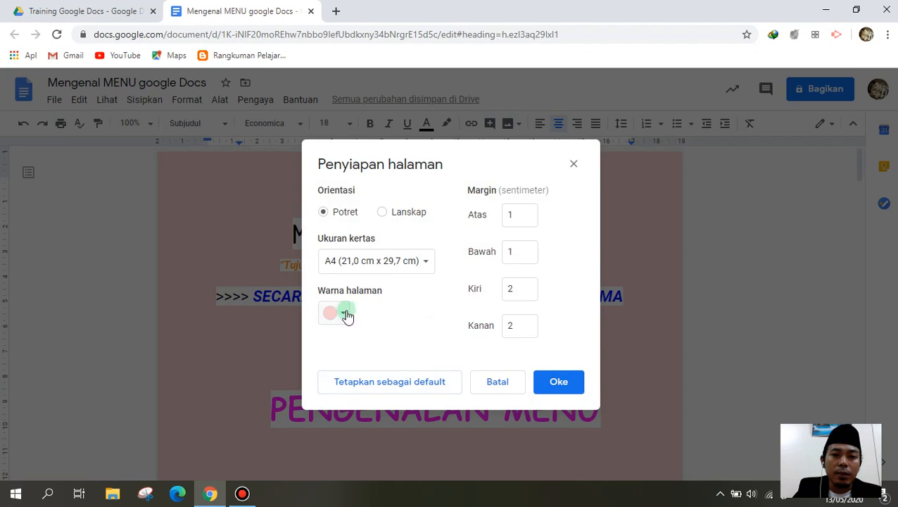
click(345, 314)
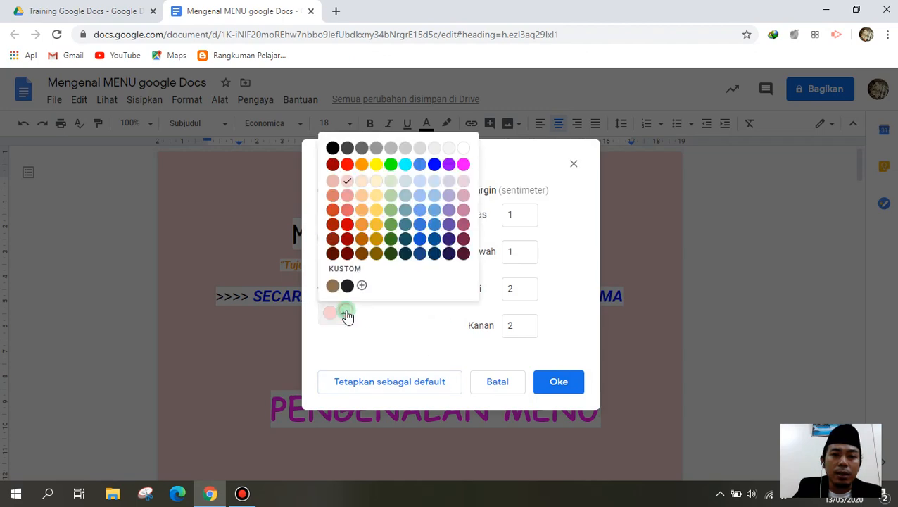
click(463, 153)
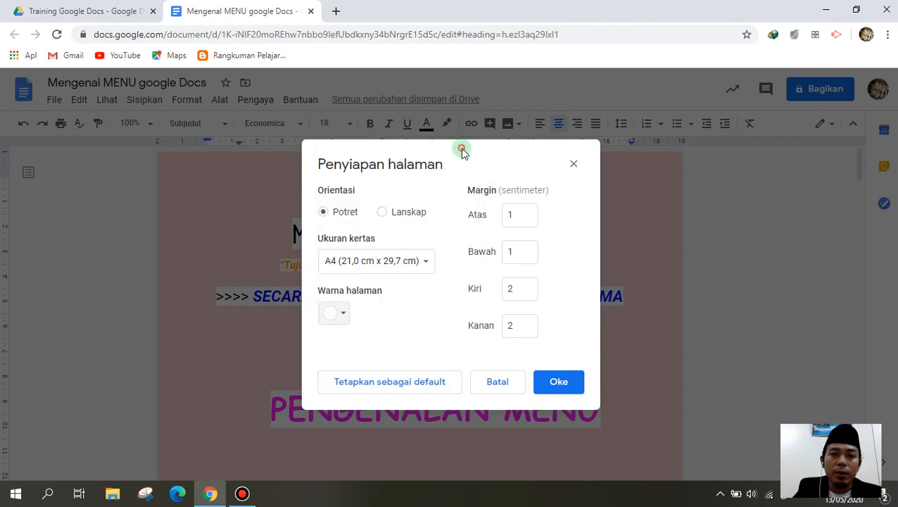
click(567, 385)
Open the print settings, check the available print destinations, and leave without printing.
click(54, 100)
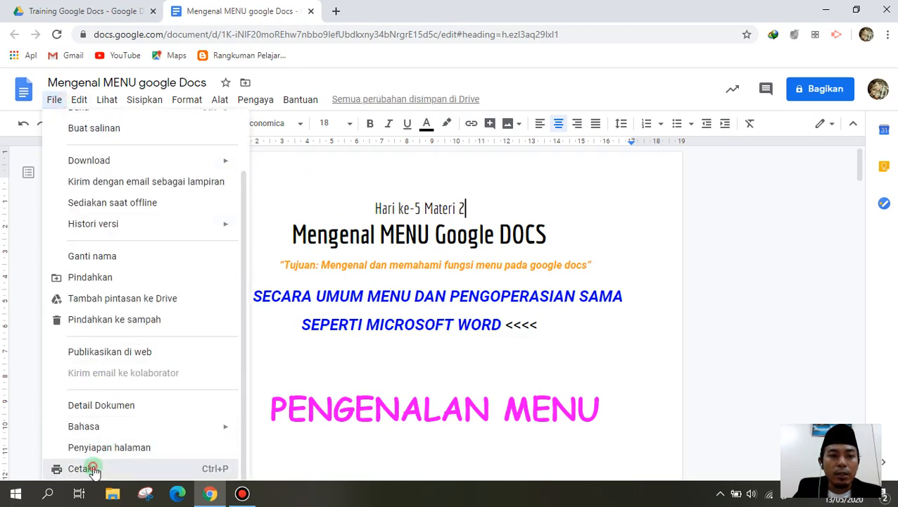
click(94, 469)
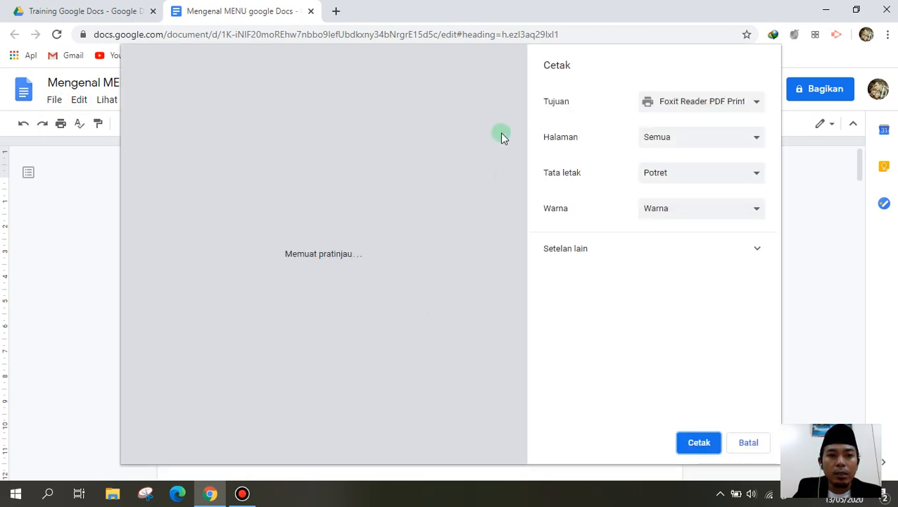
click(751, 103)
scroll(694, 143, down, 1)
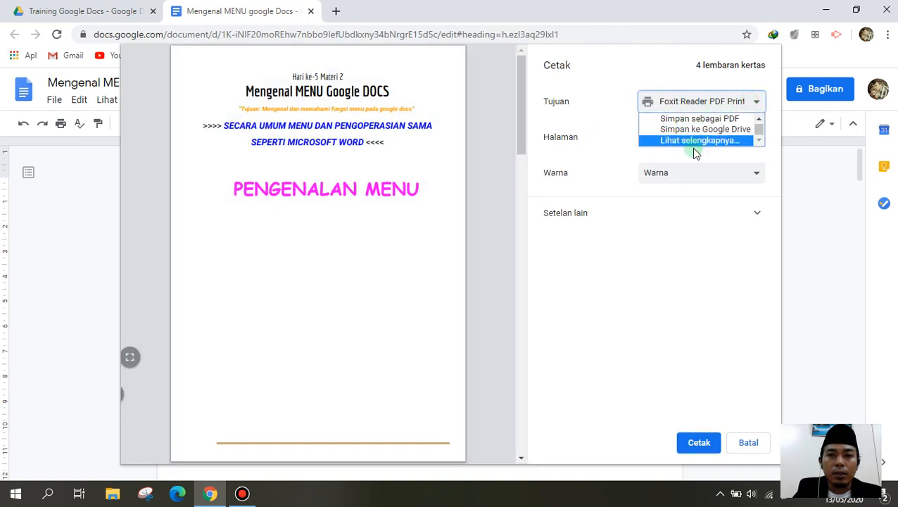
scroll(716, 119, up, 1)
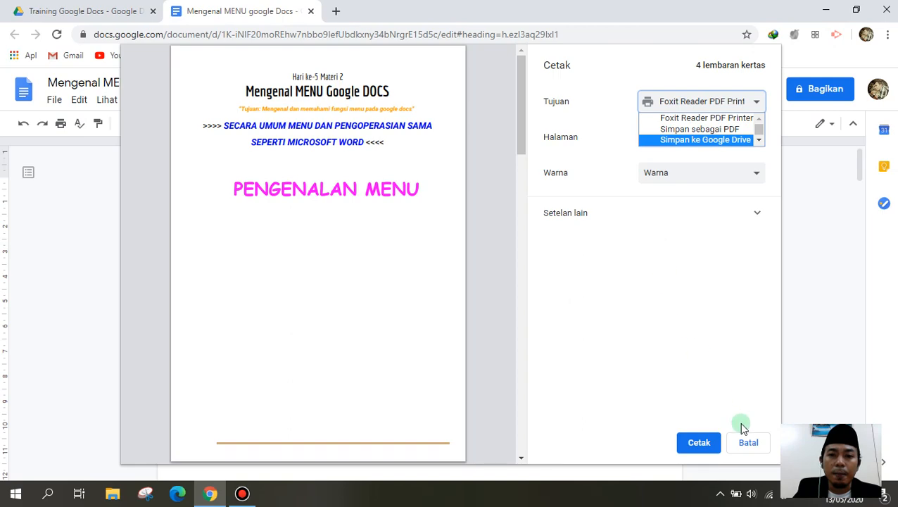
click(750, 443)
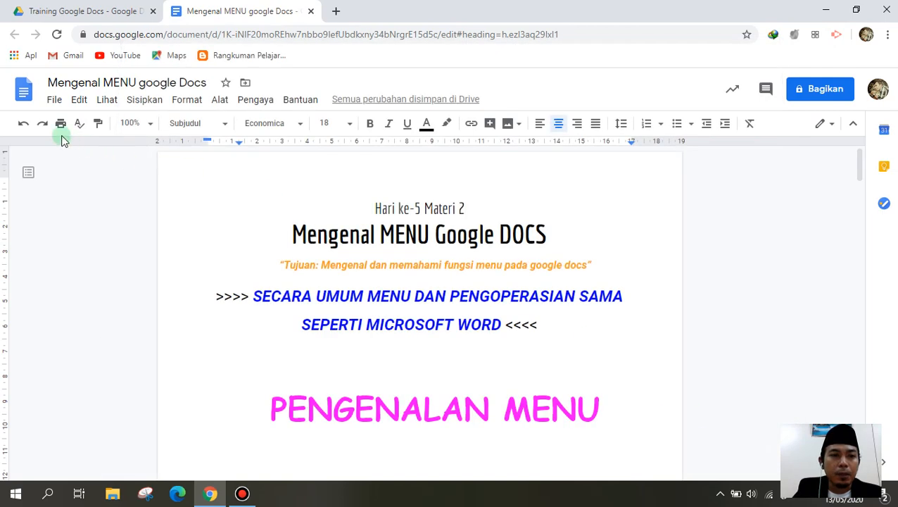
Look over the editing commands, switch the document to Melihat mode, and return it to Pengeditan mode.
click(78, 101)
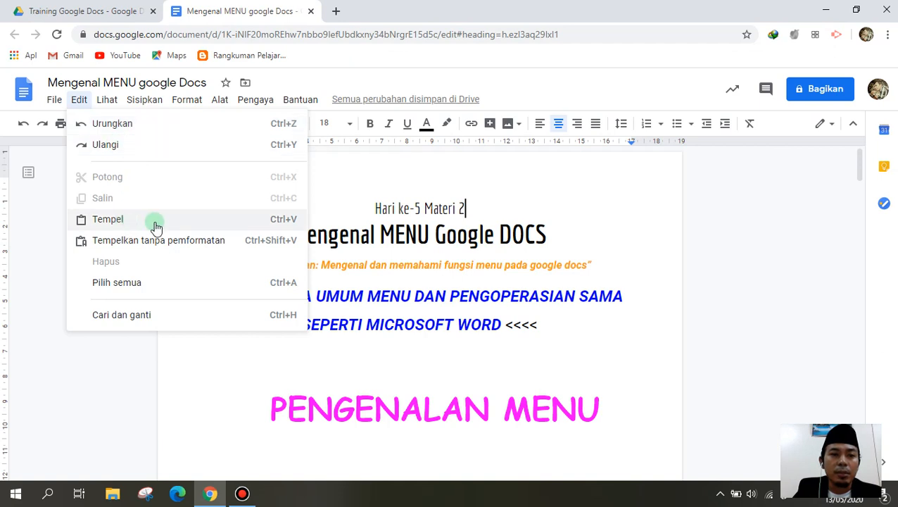
click(107, 102)
click(106, 101)
mouse_move(147, 150)
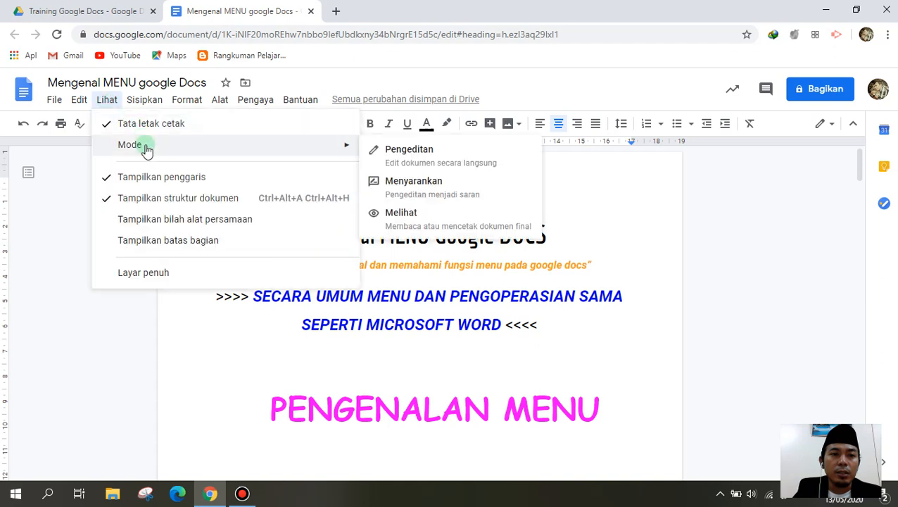
click(410, 219)
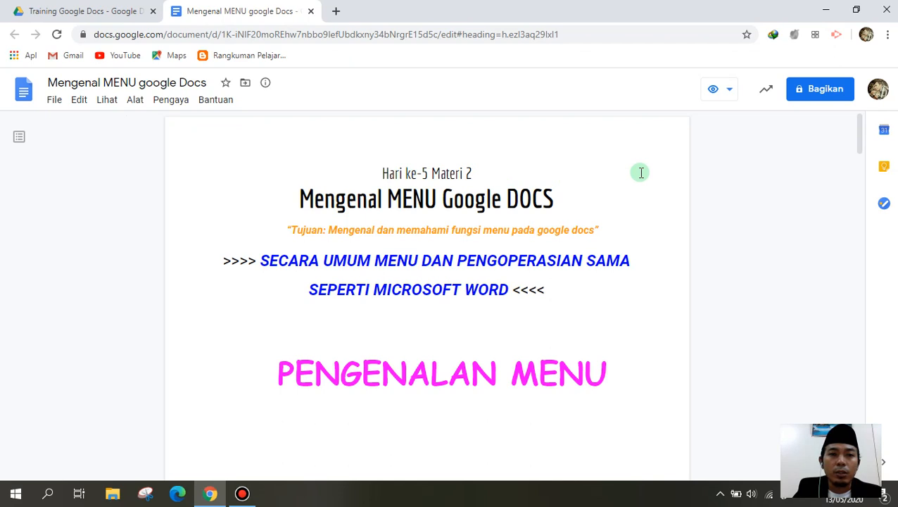
click(719, 89)
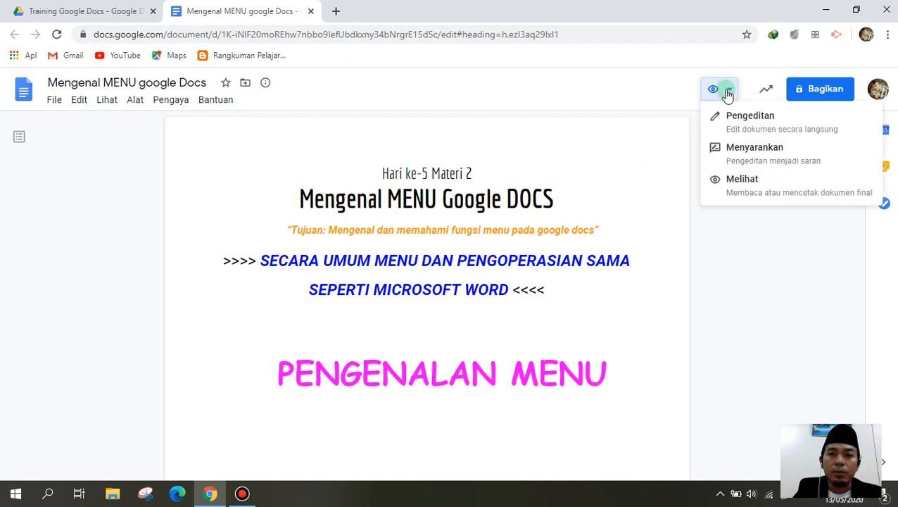
click(732, 124)
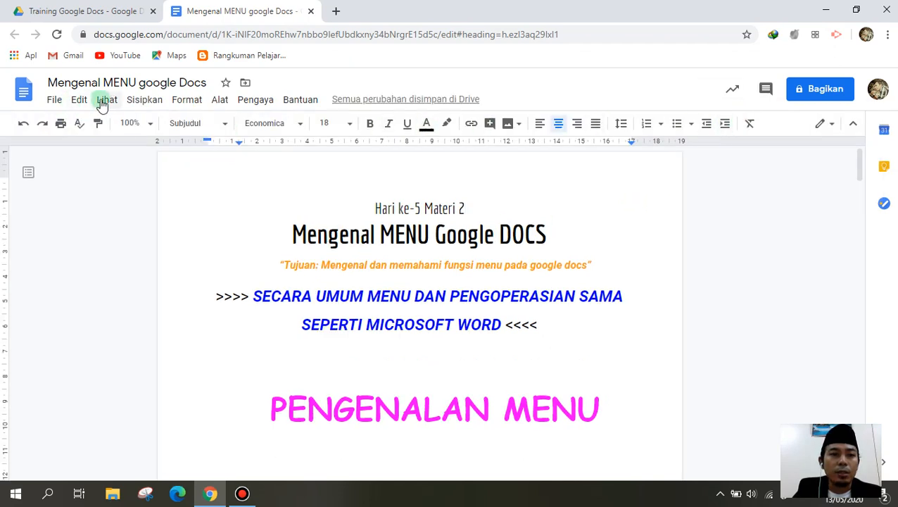
Insert the image Logo_YPPSB-png from the computer's Downloads folder at the end of the "Hari ke-5 Materi 2" line.
click(107, 100)
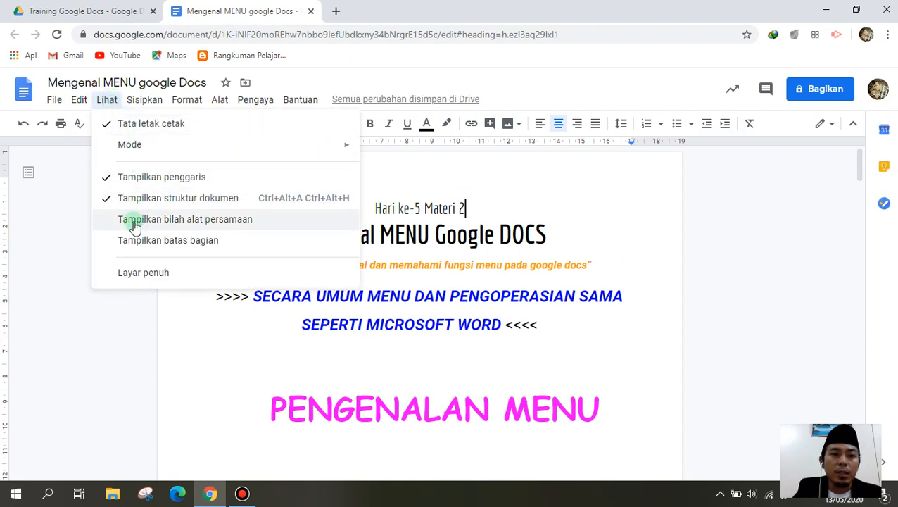
mouse_move(144, 104)
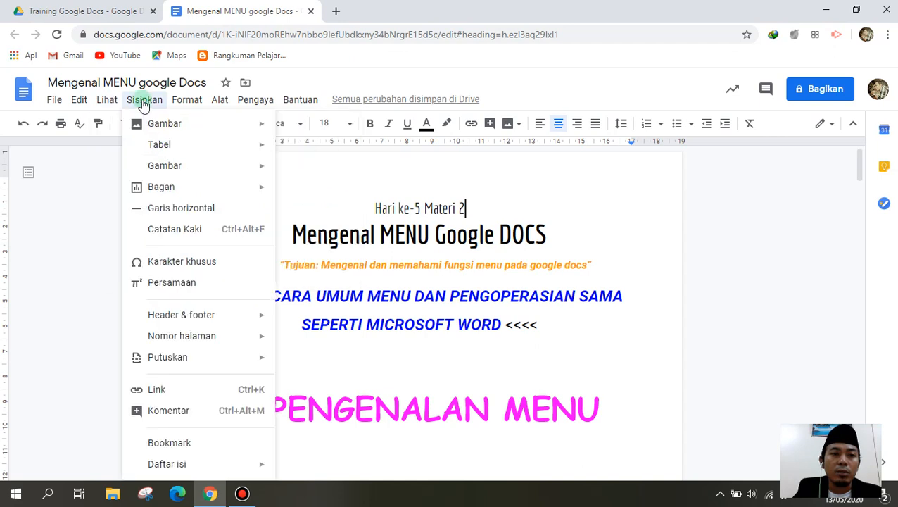
mouse_move(212, 128)
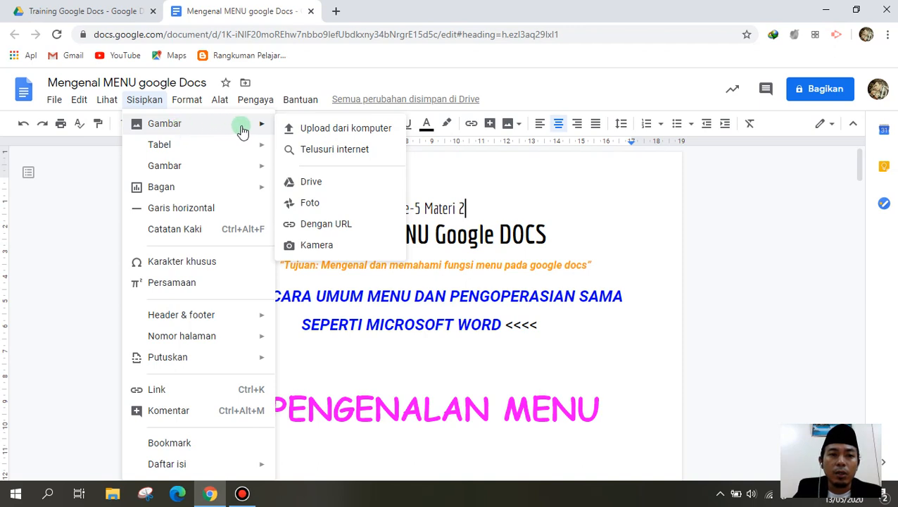
click(367, 134)
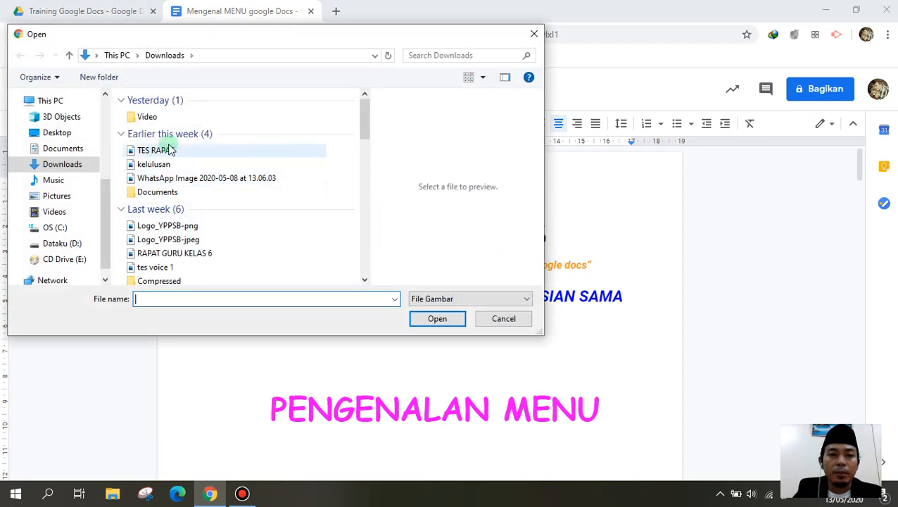
scroll(168, 162, down, 1)
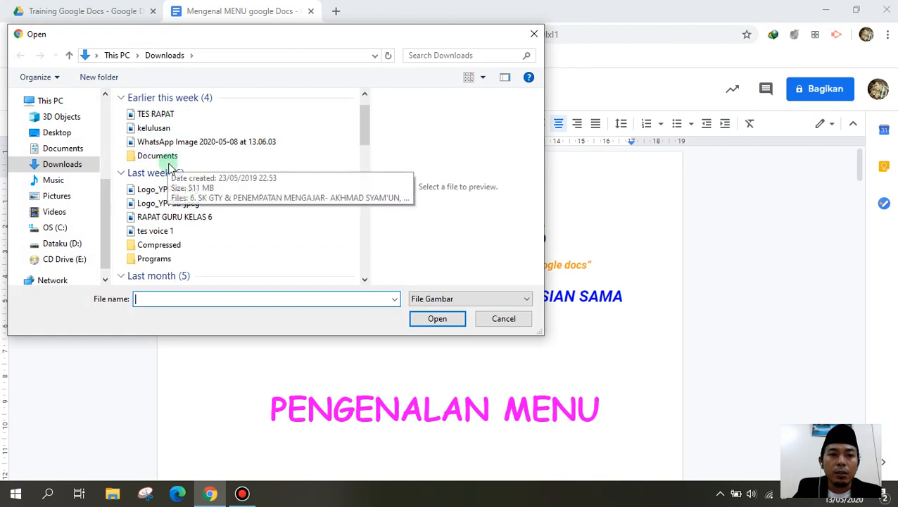
scroll(169, 167, down, 1)
scroll(173, 190, up, 2)
scroll(191, 193, down, 1)
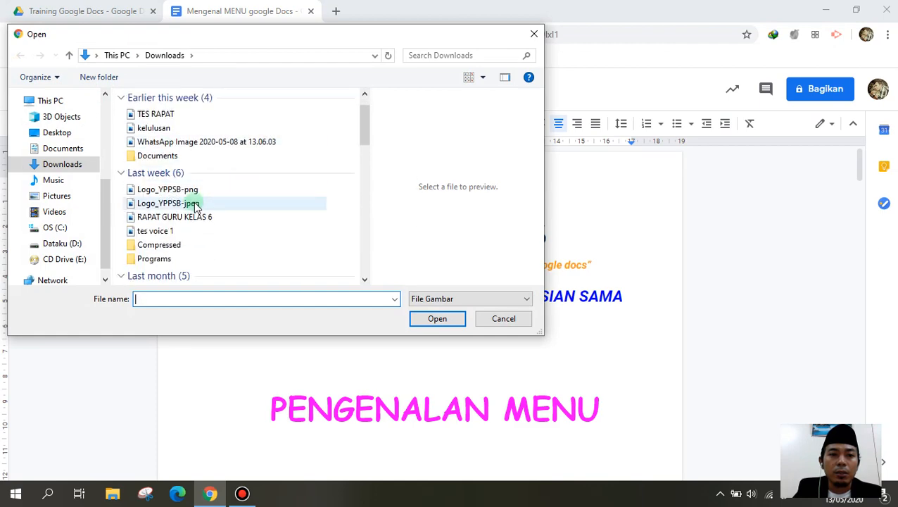
click(180, 190)
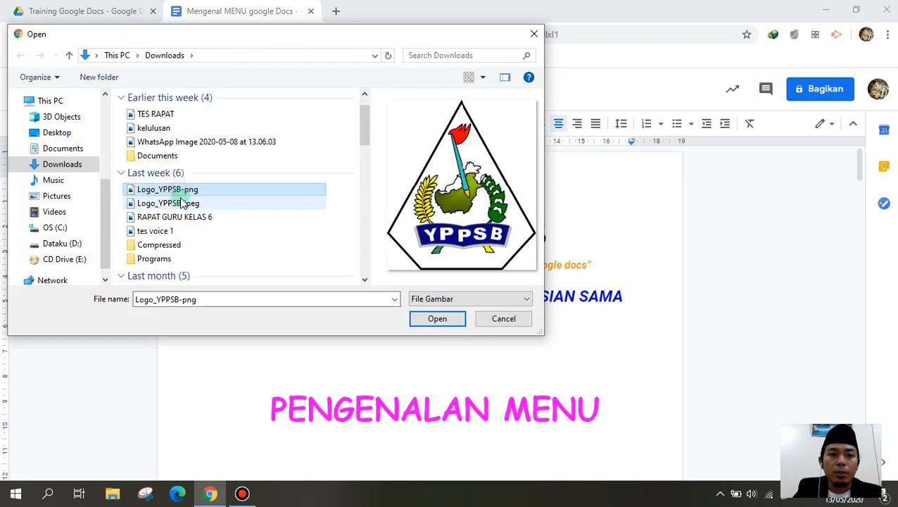
click(436, 319)
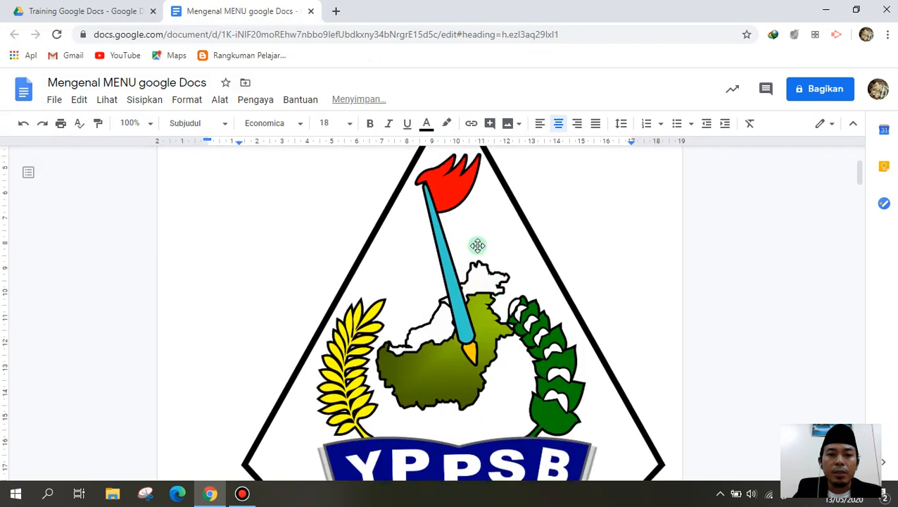
Delete the inserted YPPSB logo from the document.
click(477, 245)
scroll(507, 257, up, 2)
scroll(507, 256, down, 1)
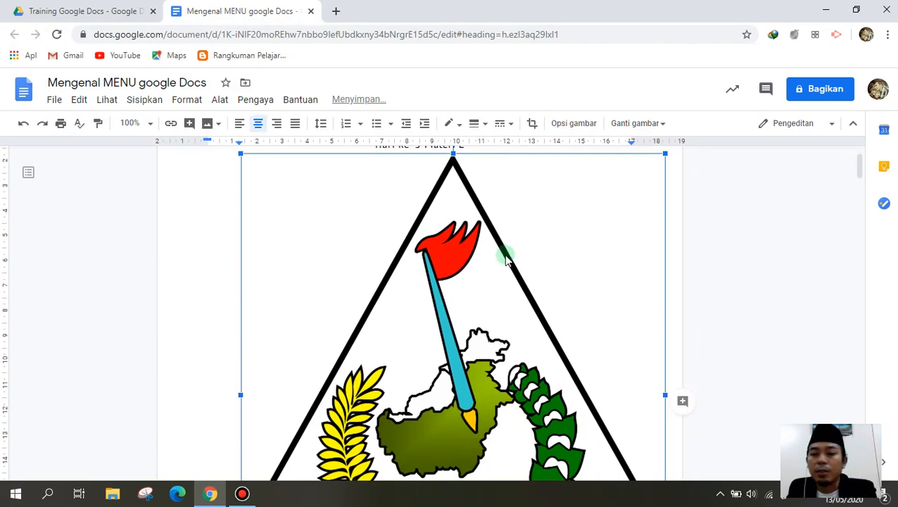
key(Delete)
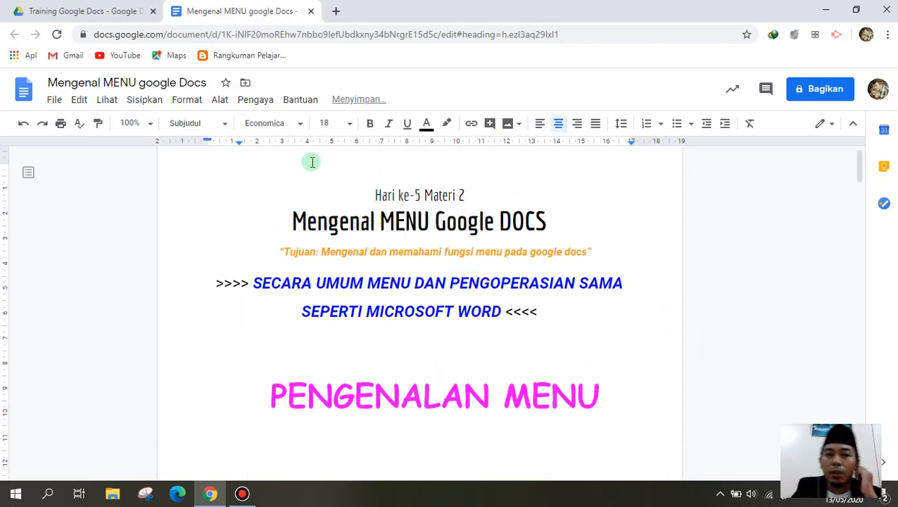
Search the internet for "burung" images to insert into the document.
click(145, 101)
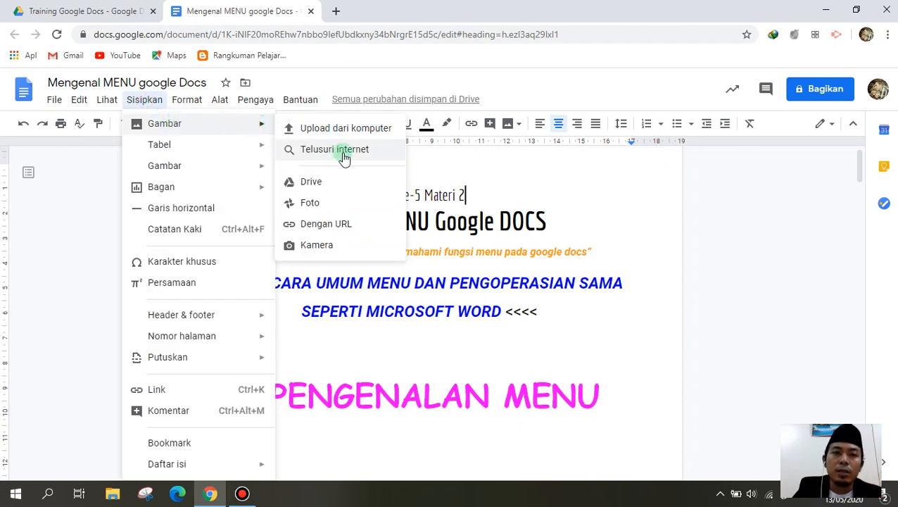
click(346, 152)
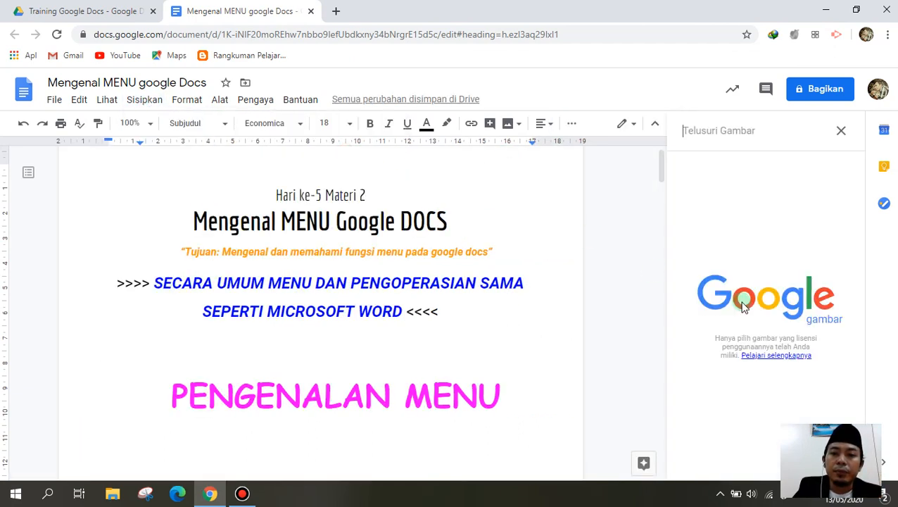
click(754, 131)
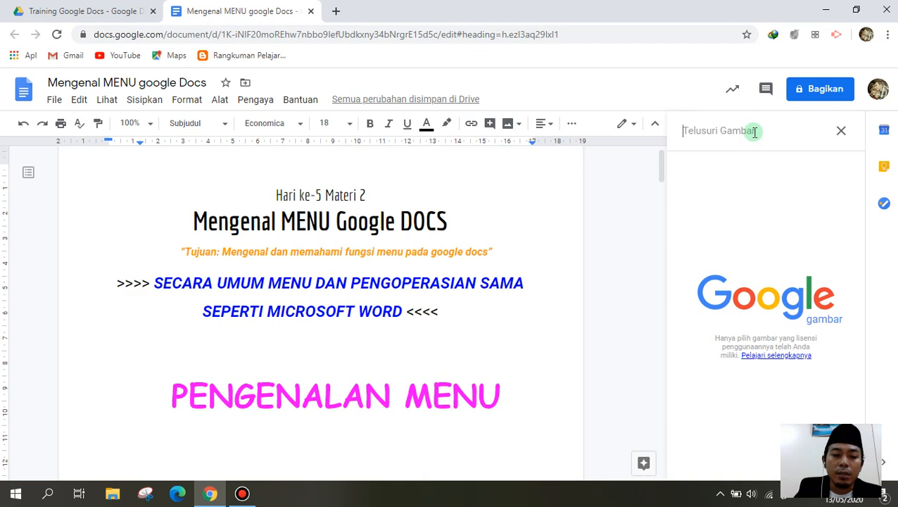
text(burung)
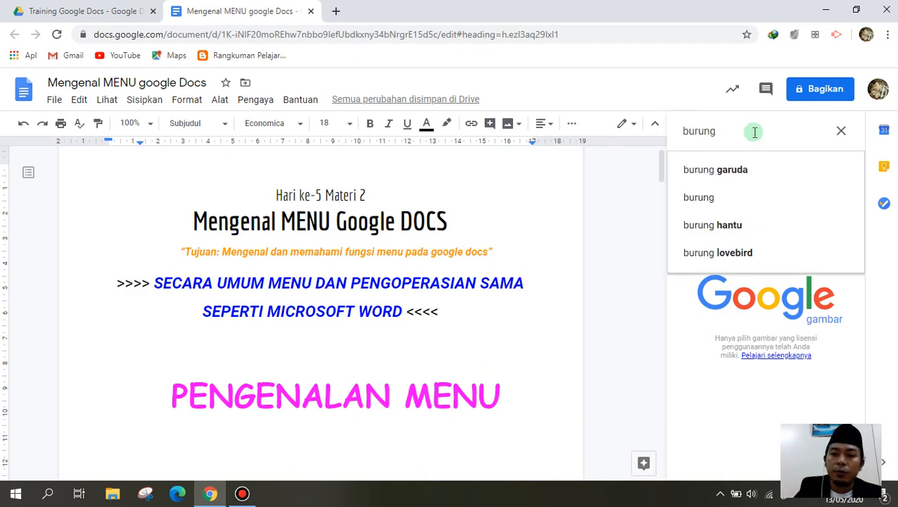
key(Return)
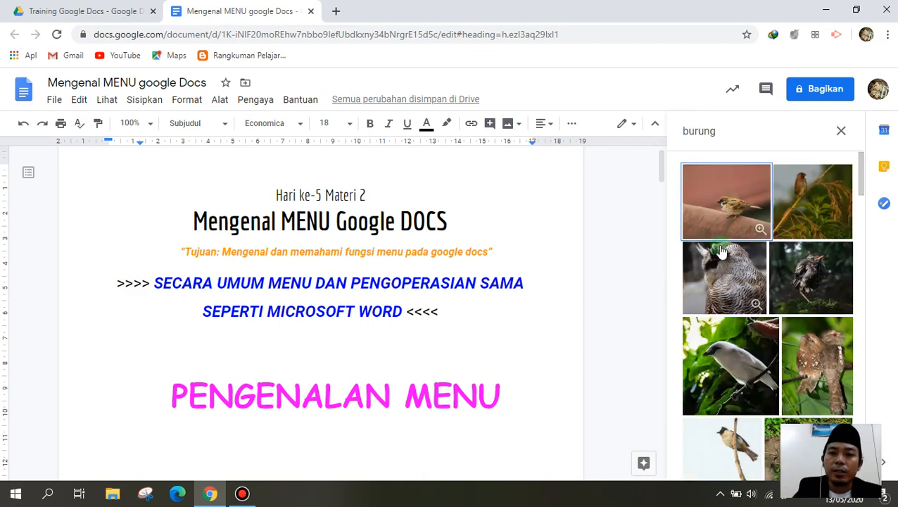
Insert the photo of the sparrow on a roof below the blue "SEPERTI MICROSOFT WORD" line and shrink it to about 12.5 cm wide.
scroll(809, 322, down, 10)
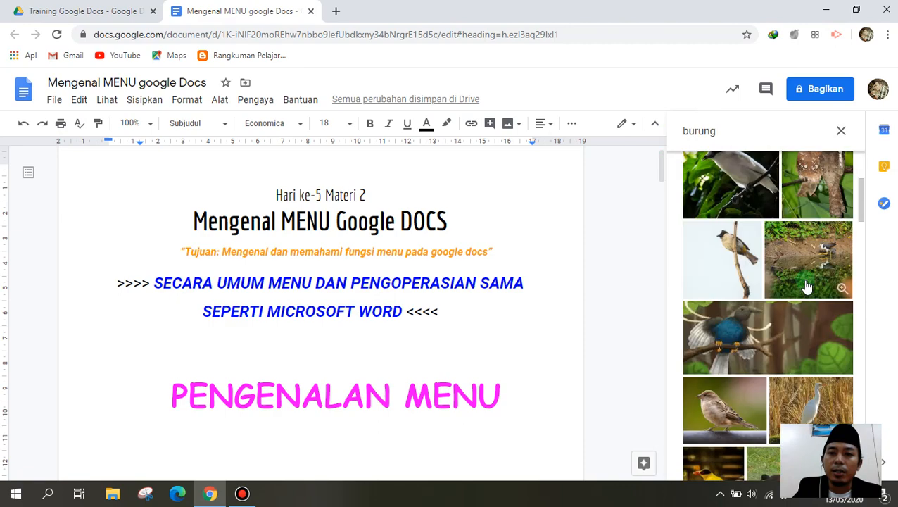
scroll(807, 296, up, 10)
scroll(807, 282, down, 5)
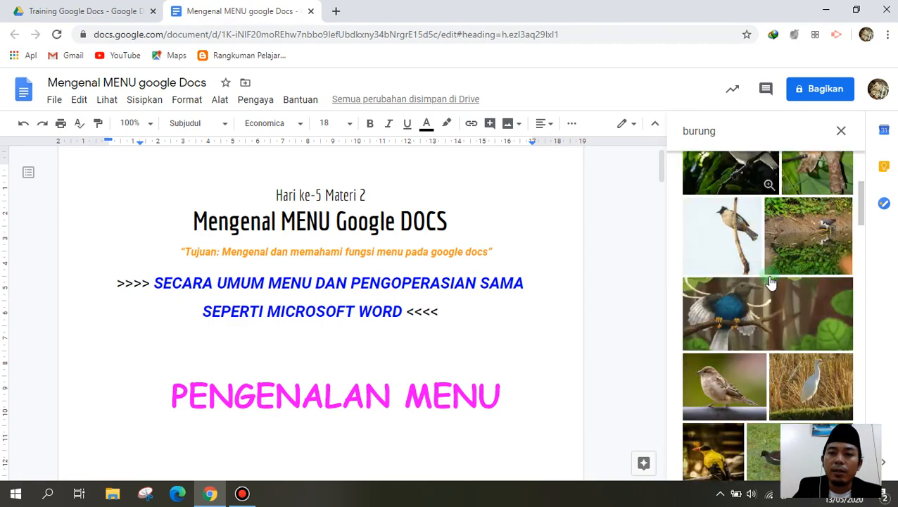
scroll(771, 271, up, 5)
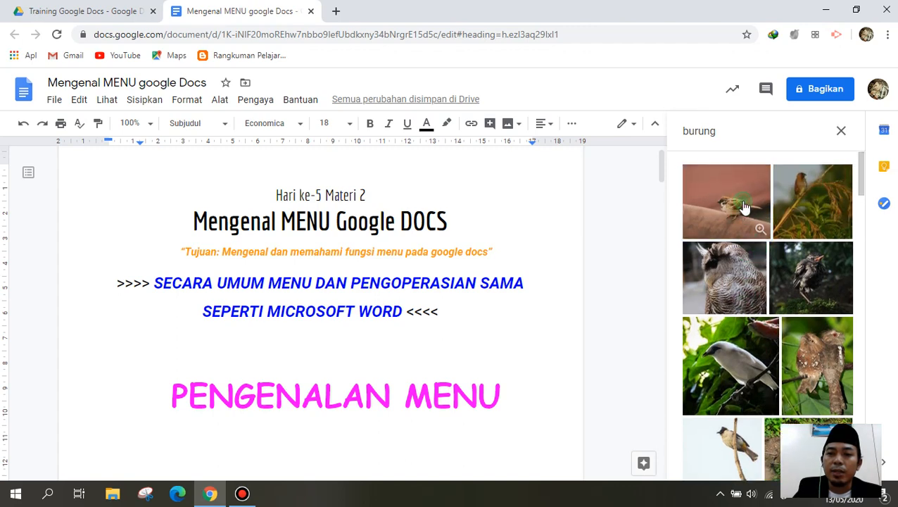
drag(745, 207, 361, 354)
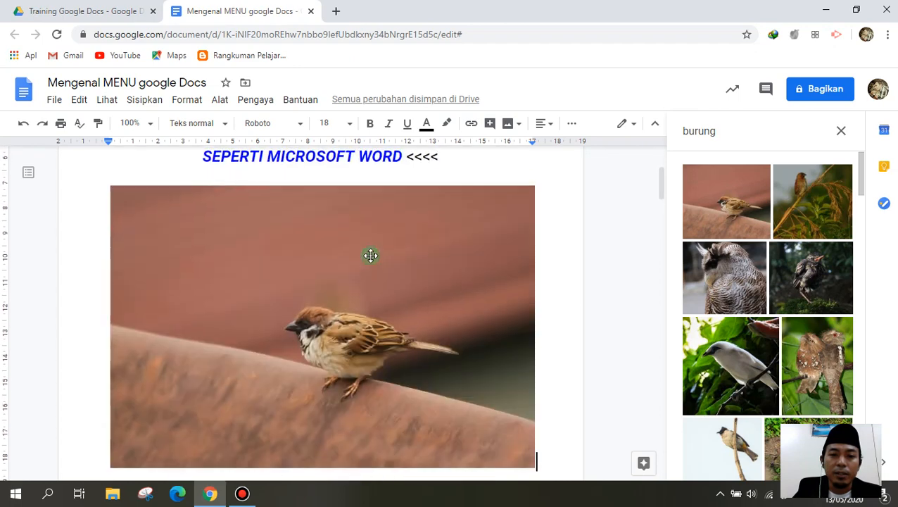
click(251, 209)
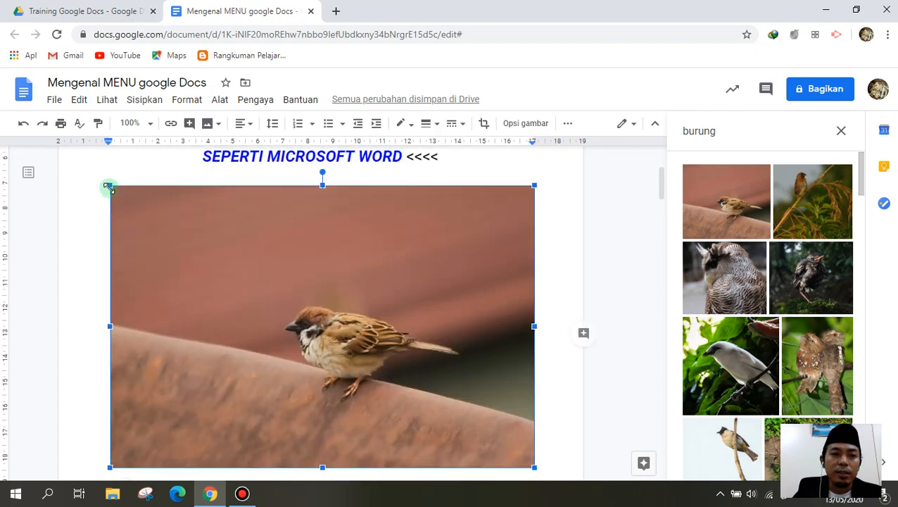
drag(108, 187, 245, 259)
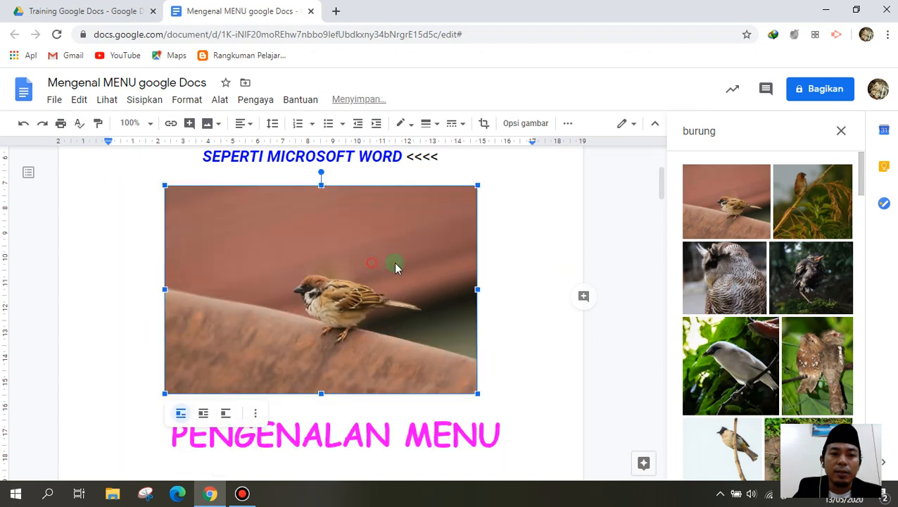
Delete the sparrow photo from the document.
key(Delete)
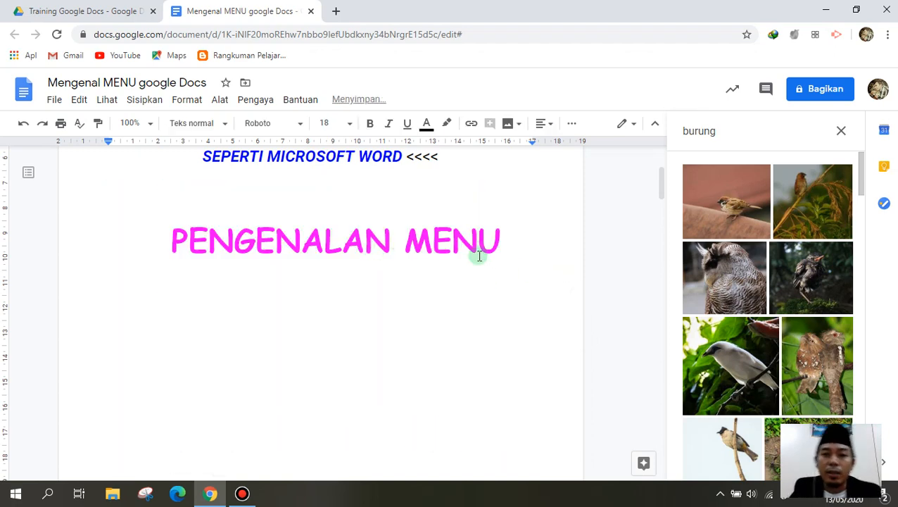
scroll(781, 284, down, 1)
scroll(782, 283, up, 1)
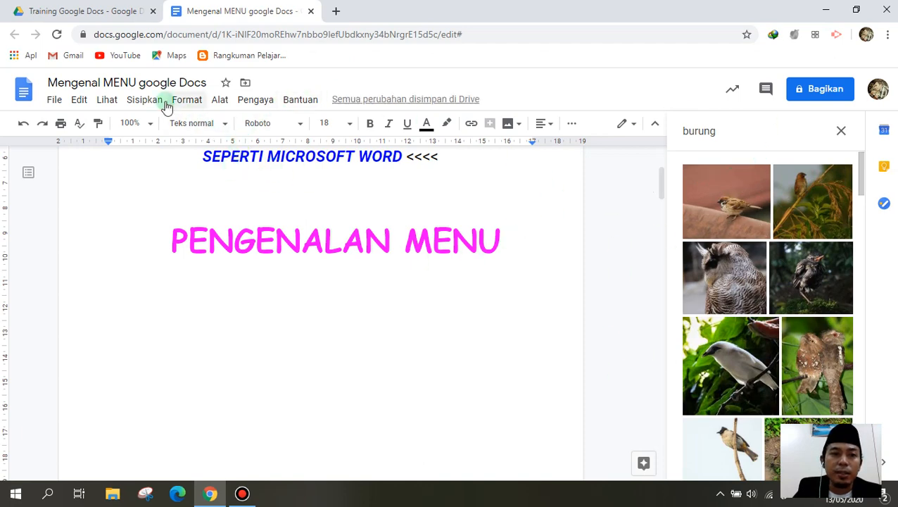
click(107, 100)
mouse_move(140, 100)
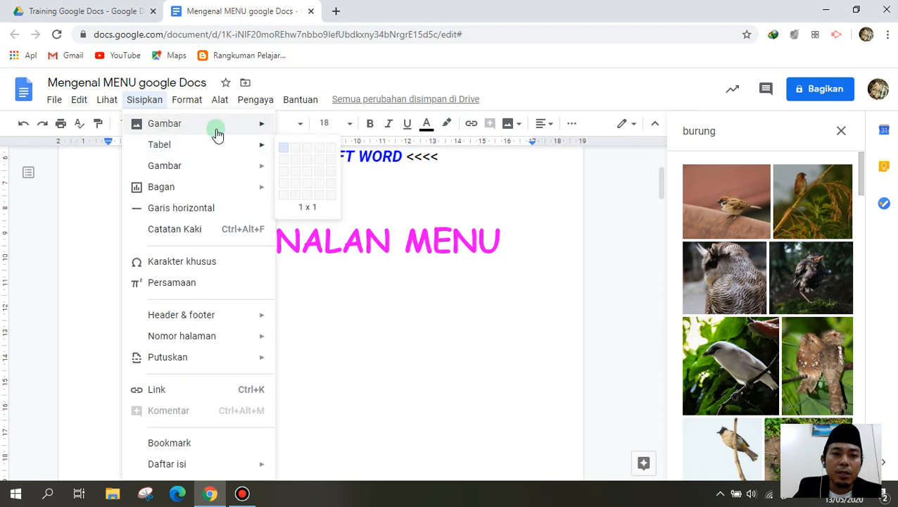
mouse_move(213, 125)
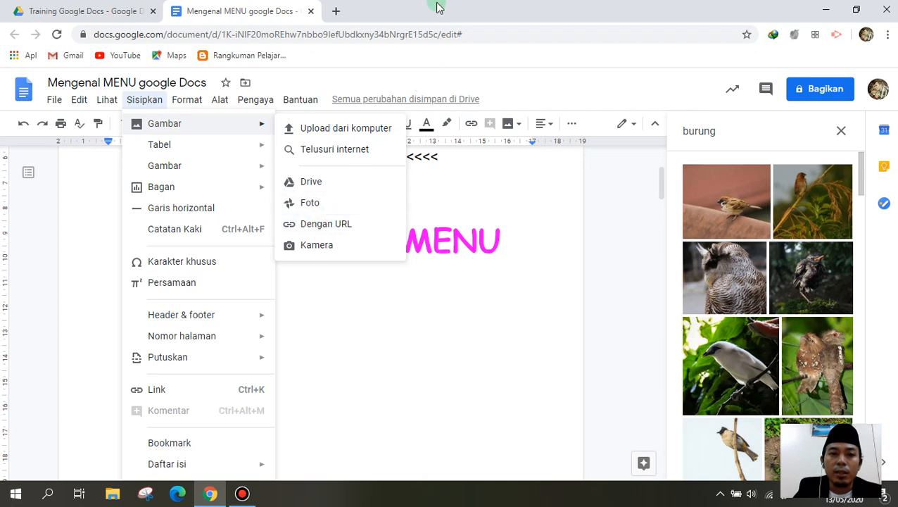
click(468, 324)
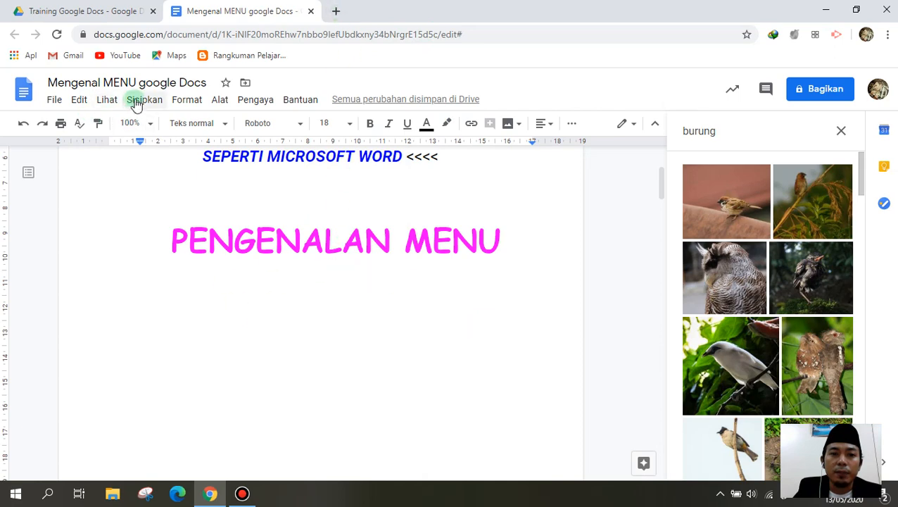
Search Google Images for "soekarno" in a new browser tab.
click(335, 11)
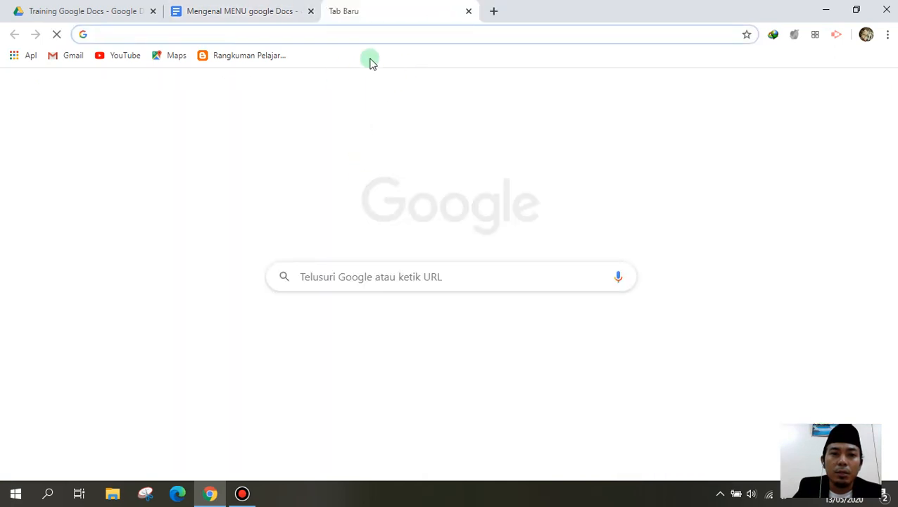
text(soekarn)
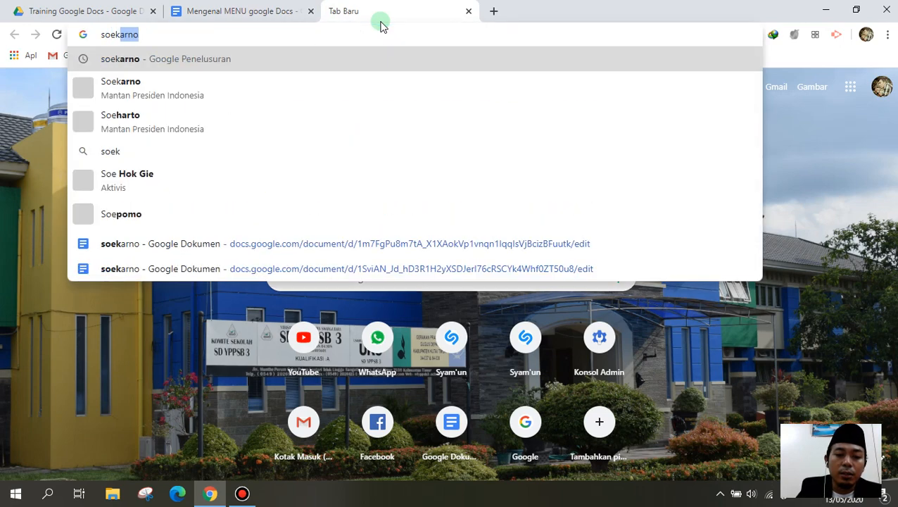
text(o)
key(Return)
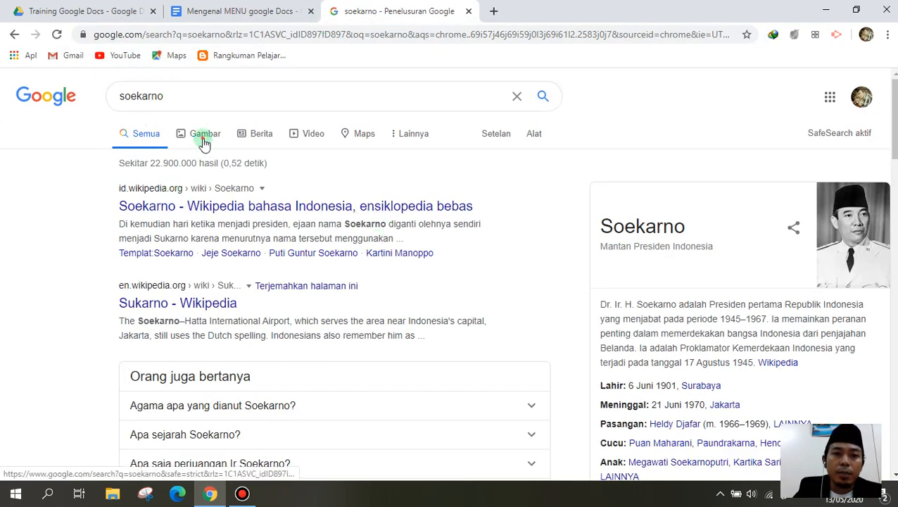
click(202, 138)
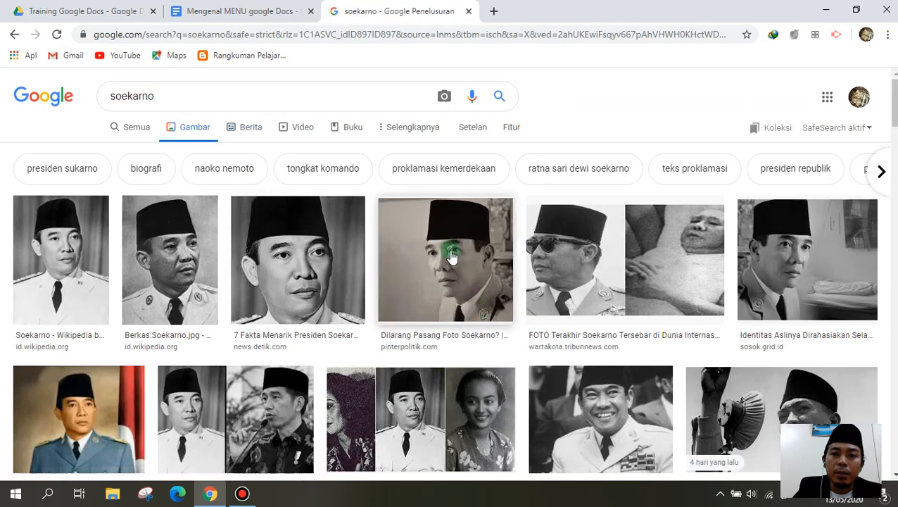
Copy the PinterPolitik.com photo of Soekarno and paste it into the document below the "PENGENALAN MENU" heading.
click(453, 256)
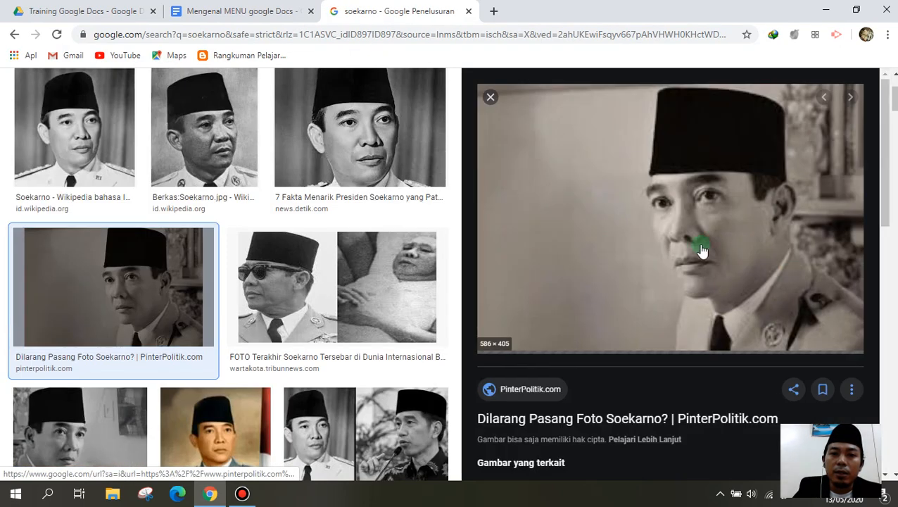
right_click(702, 188)
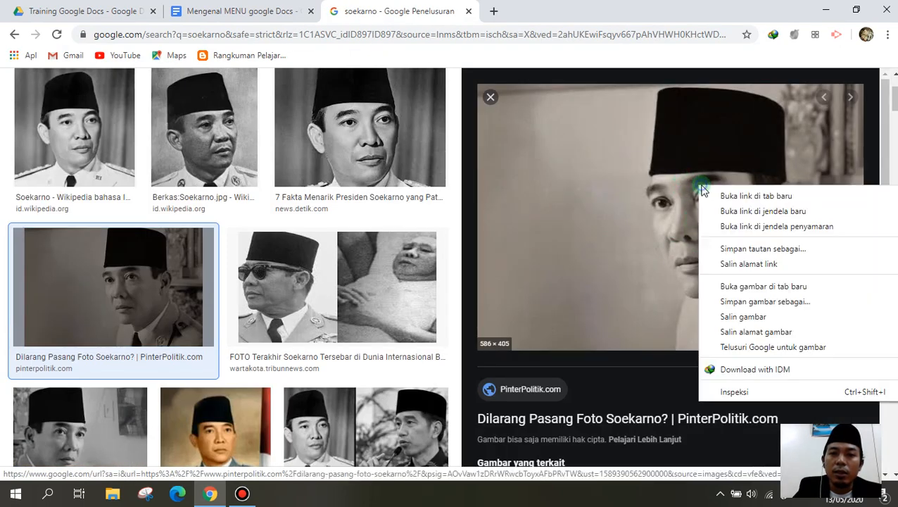
click(745, 317)
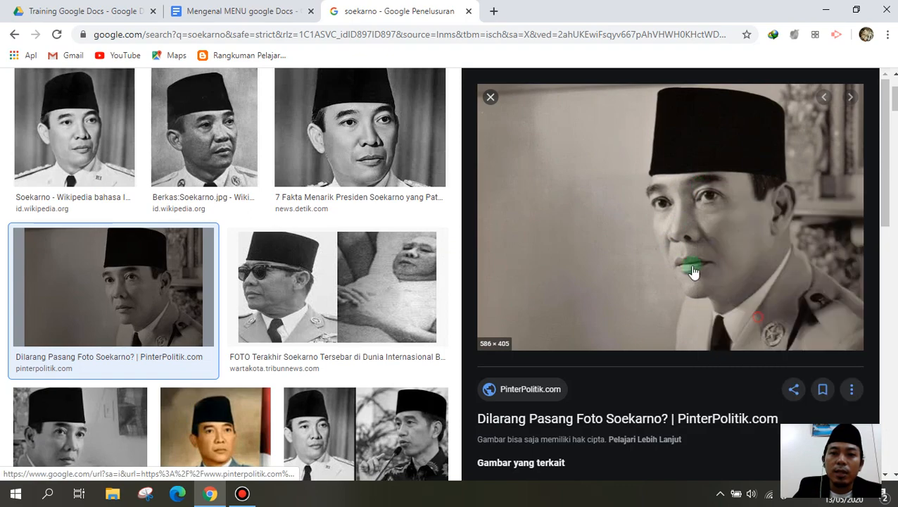
click(239, 11)
right_click(240, 333)
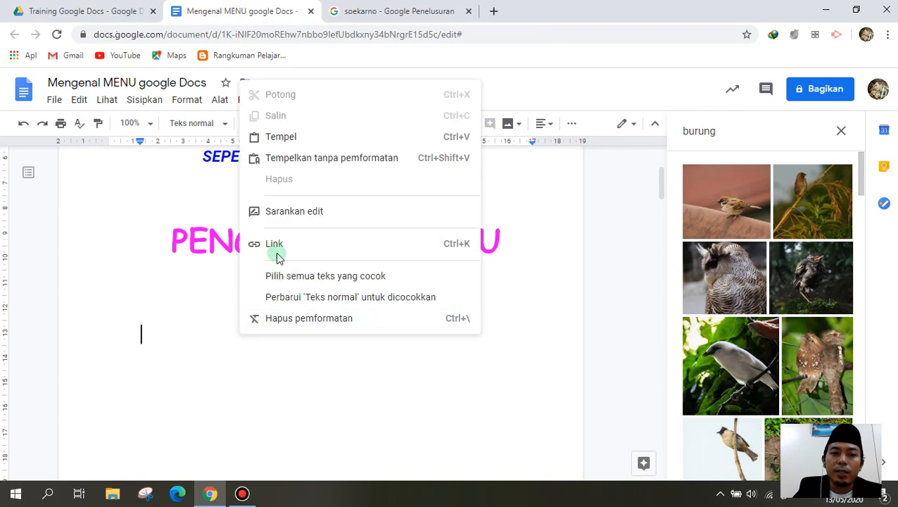
click(291, 141)
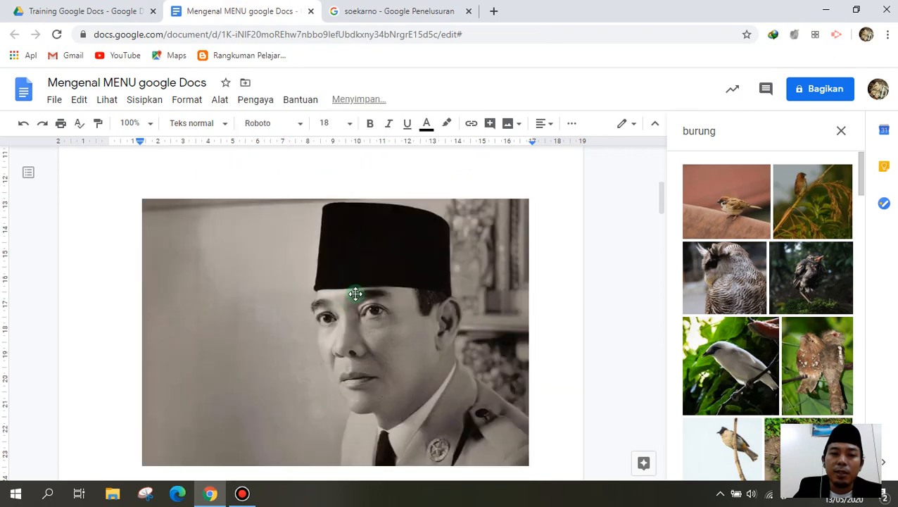
Delete the pasted Soekarno photo and close the "burung" image search results.
click(368, 276)
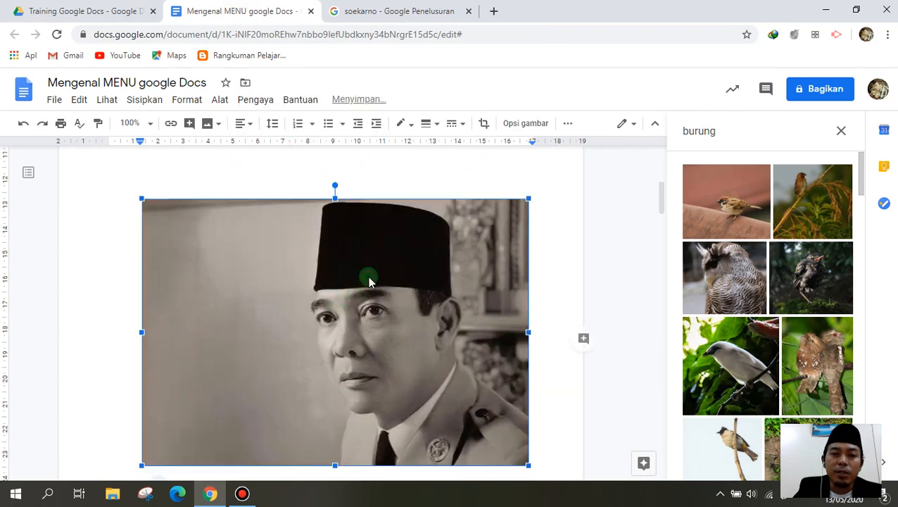
click(549, 238)
key(BackSpace)
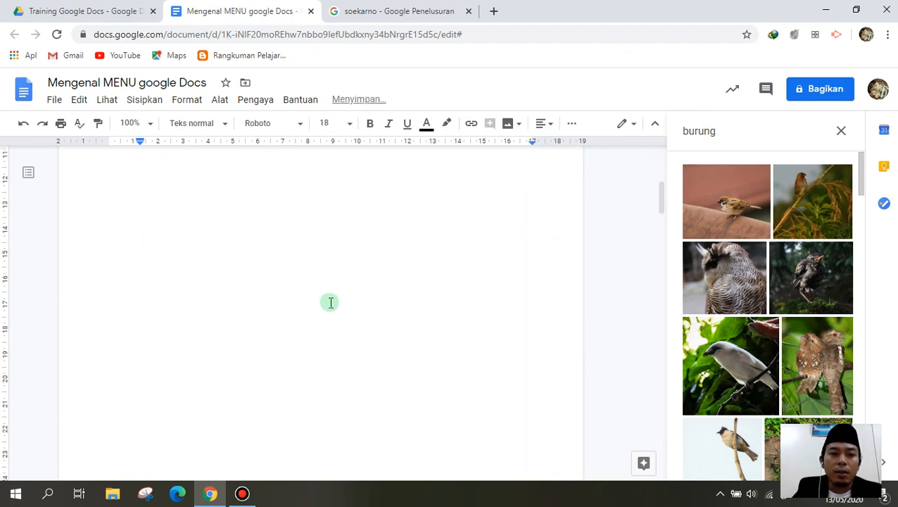
scroll(329, 302, up, 10)
scroll(476, 271, down, 1)
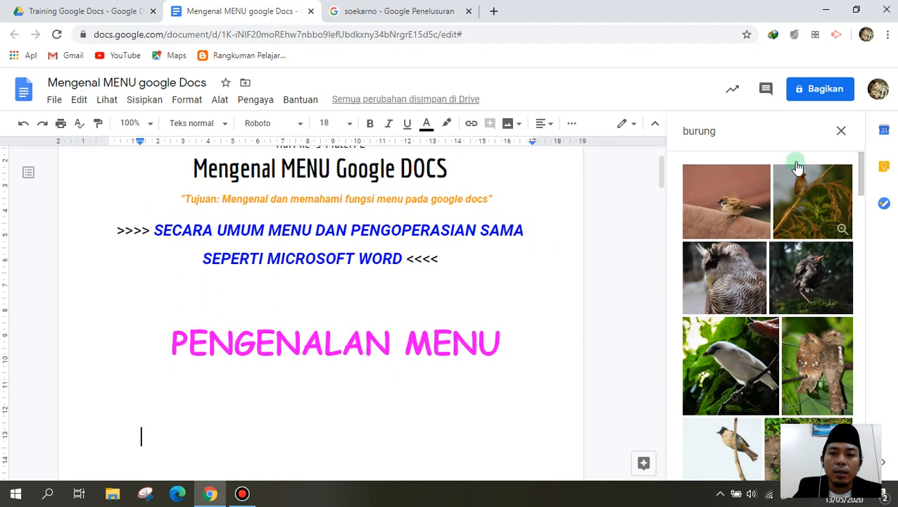
click(841, 131)
Insert a new equation on the empty line below the "PENGENALAN MENU" heading.
click(146, 103)
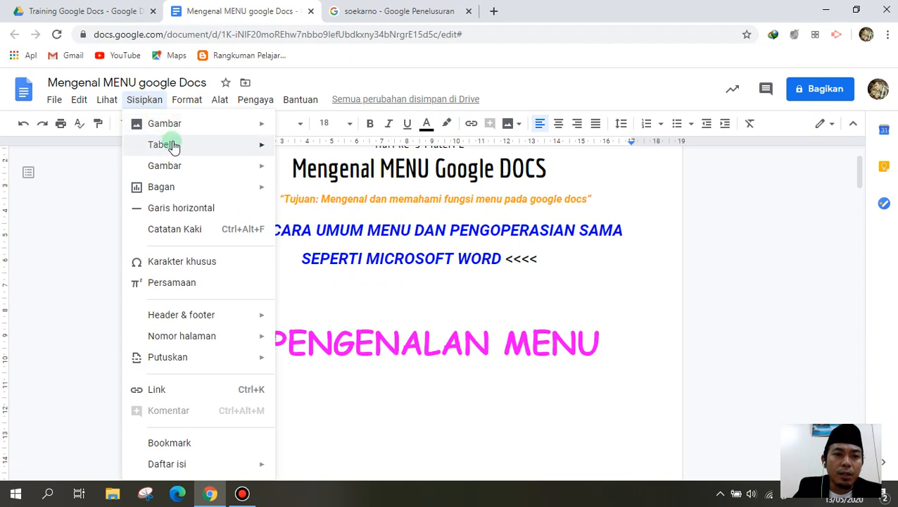
mouse_move(201, 131)
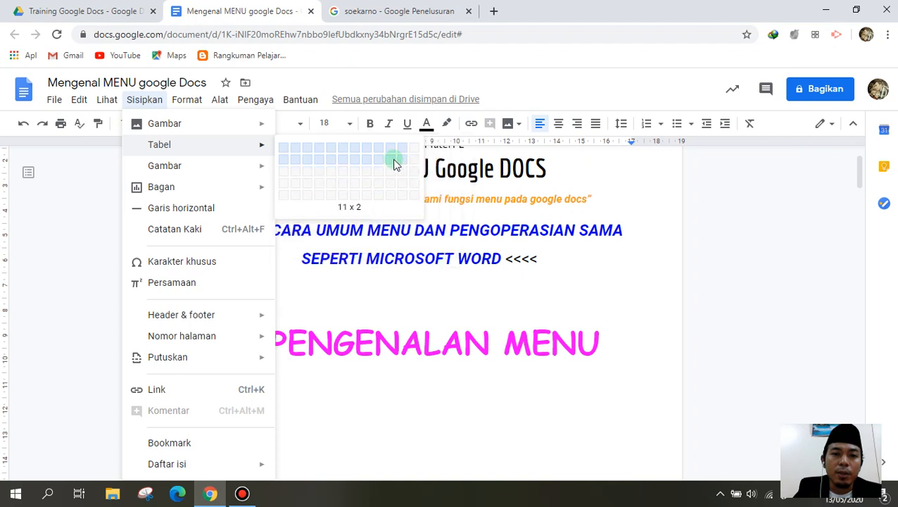
mouse_move(224, 169)
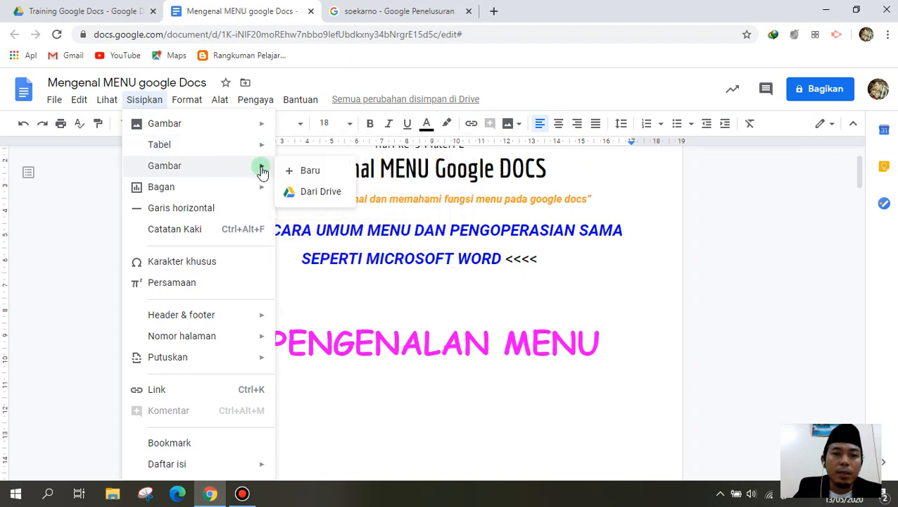
mouse_move(202, 195)
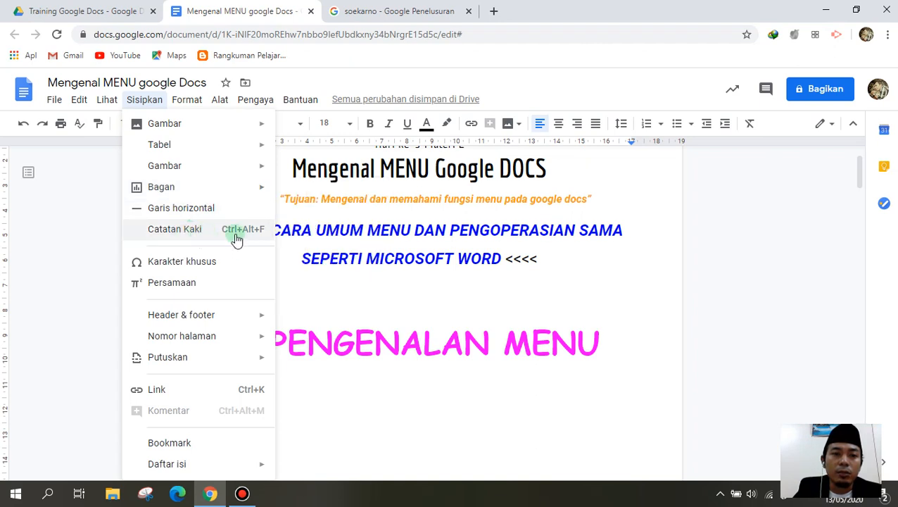
click(208, 288)
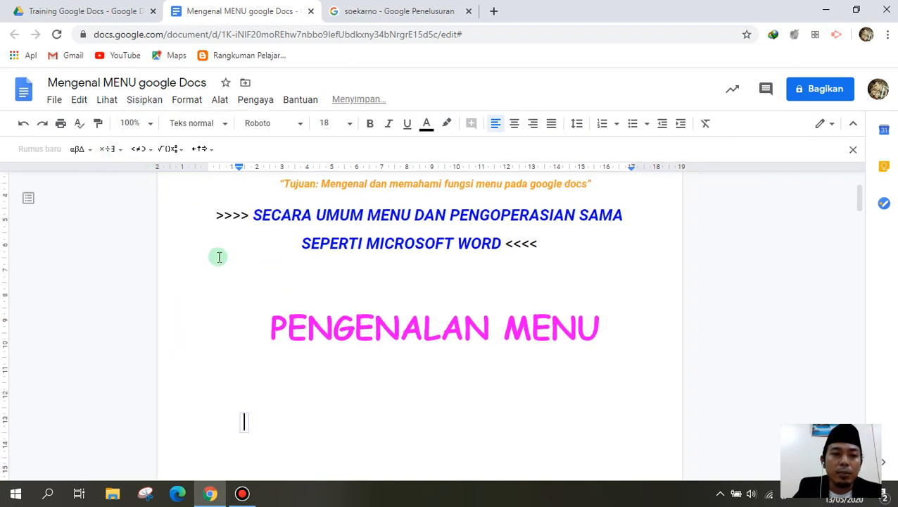
scroll(316, 394, down, 1)
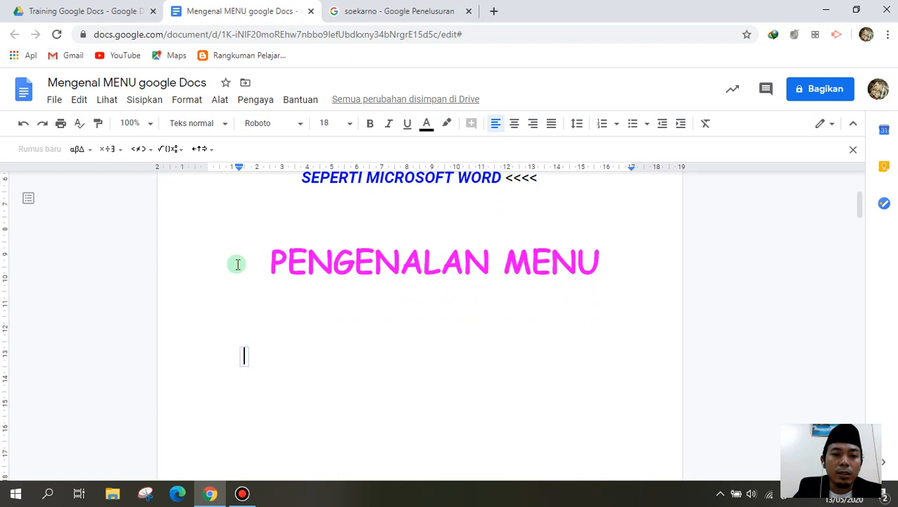
Enter the mixed fraction 2 1/2 in the equation and add a summation symbol after it.
click(171, 148)
click(170, 184)
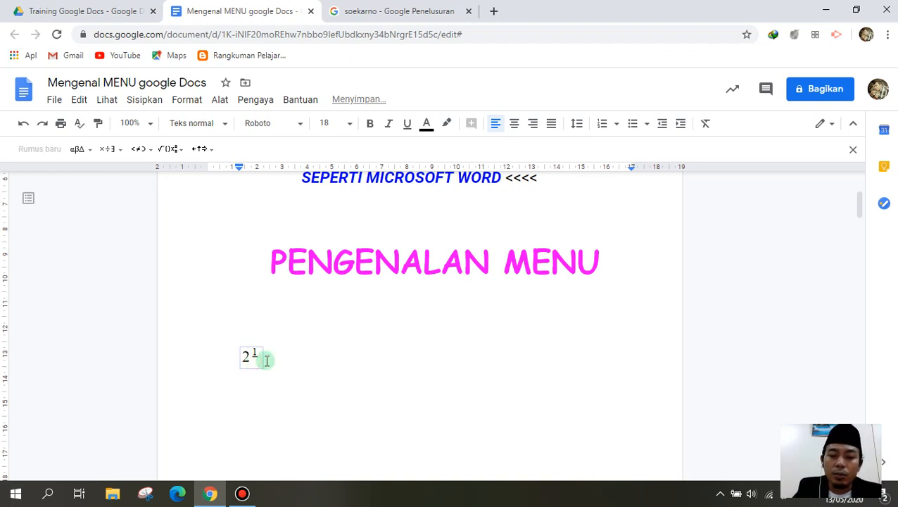
key(Return)
click(267, 360)
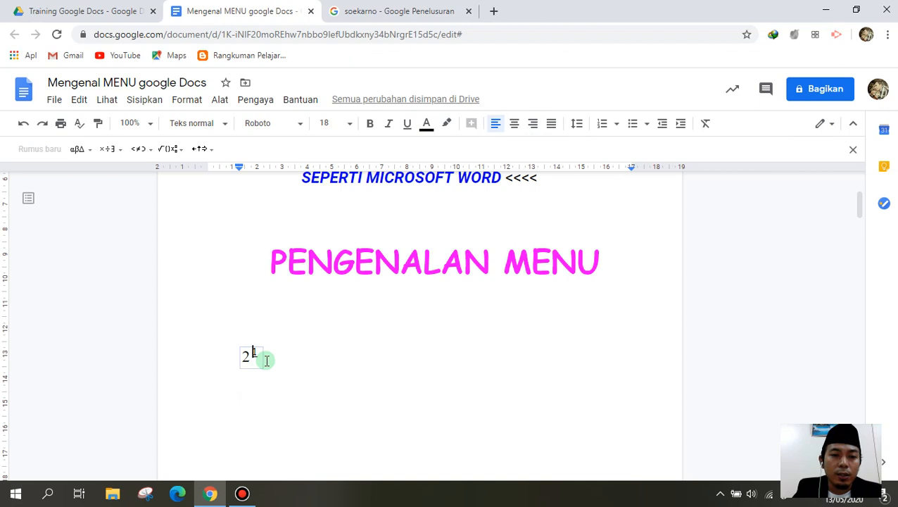
text(2)
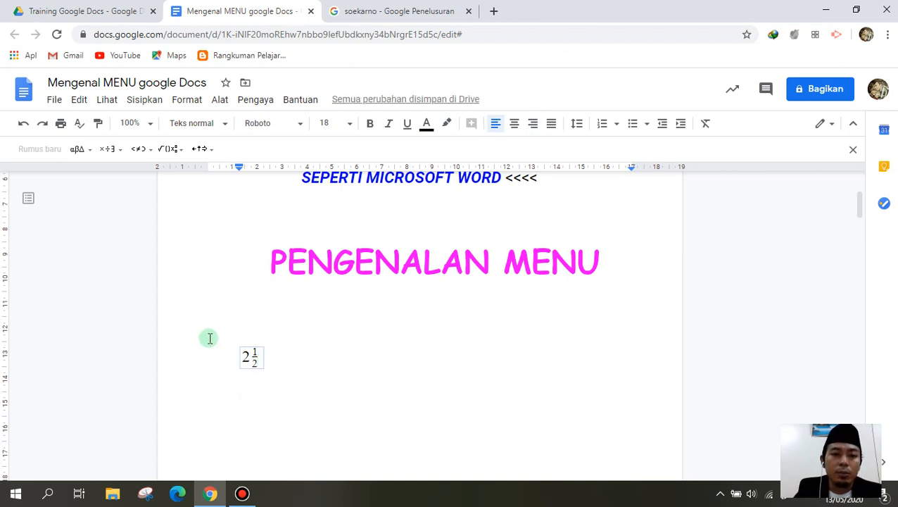
click(170, 148)
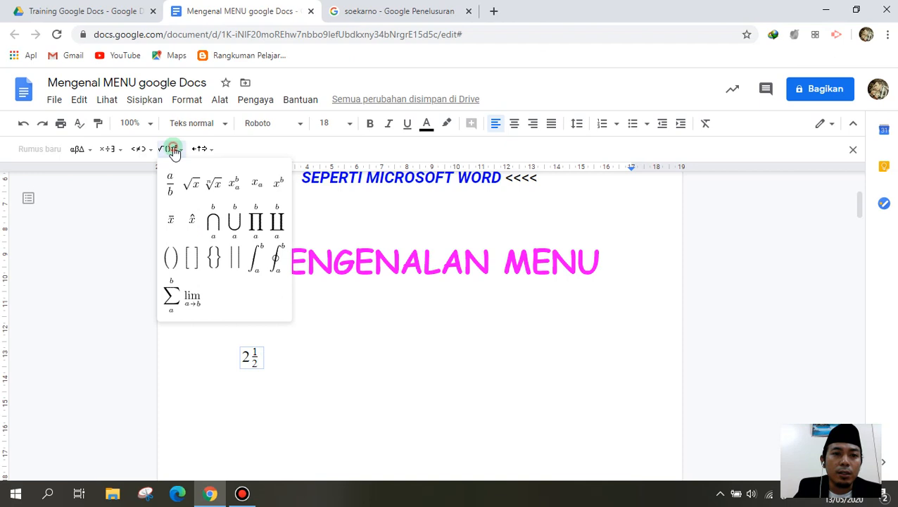
click(172, 296)
click(309, 377)
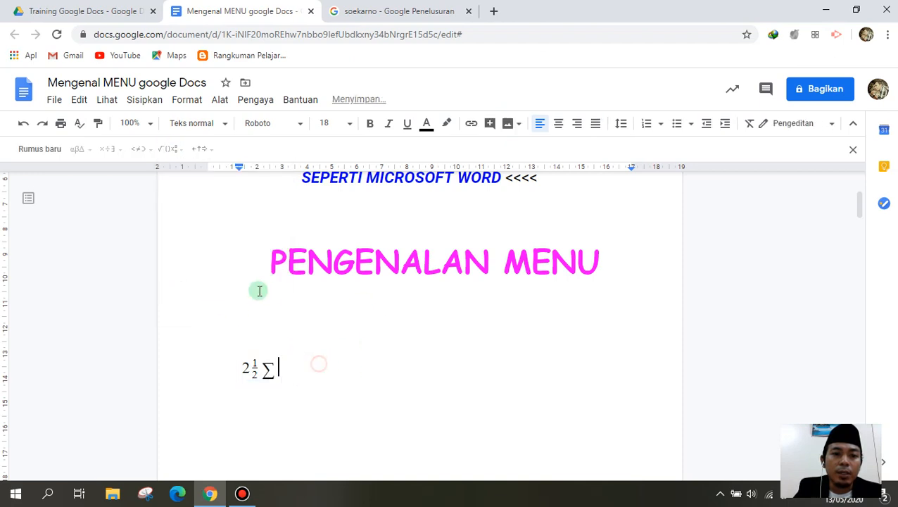
Delete the equation with its fraction and summation symbol from the document.
key(BackSpace)
key(BackSpace)
key(BackSpace)
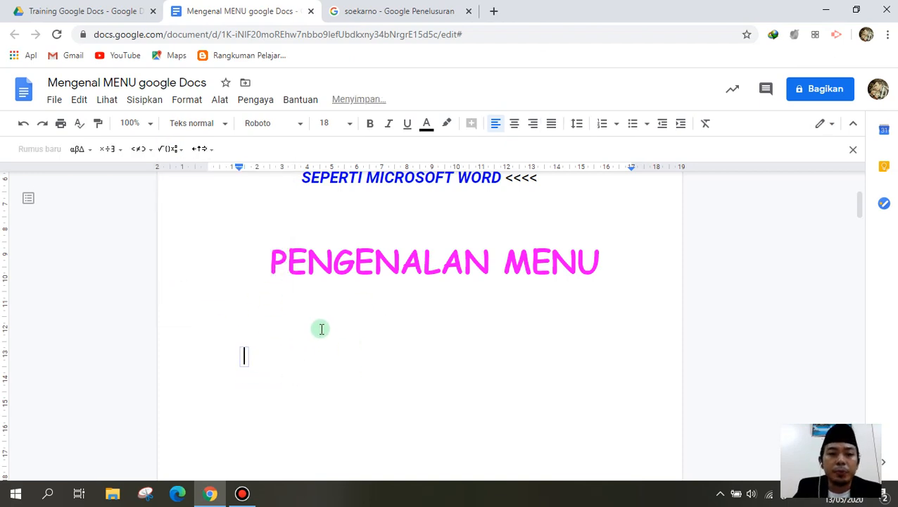
scroll(371, 354, up, 2)
scroll(371, 355, down, 2)
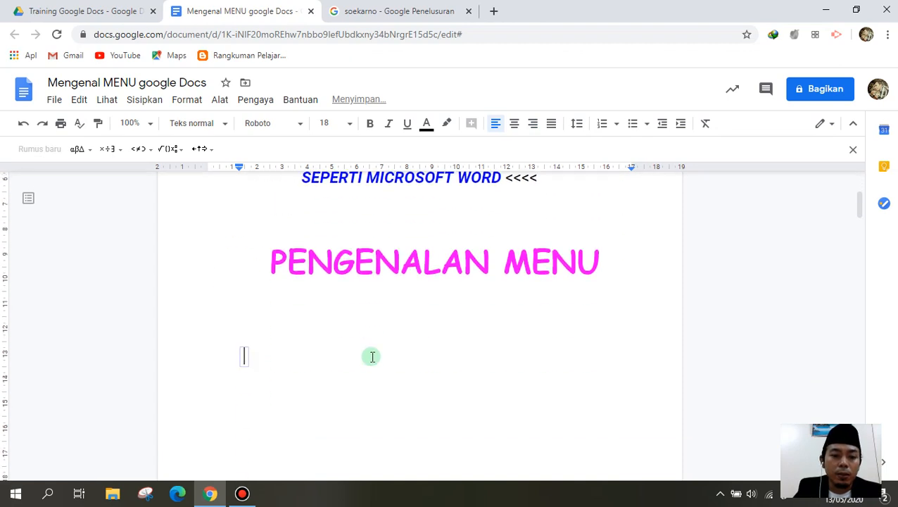
key(BackSpace)
Open the first-page footer for editing and place the cursor on the line below its gold horizontal line.
scroll(371, 356, up, 3)
click(143, 107)
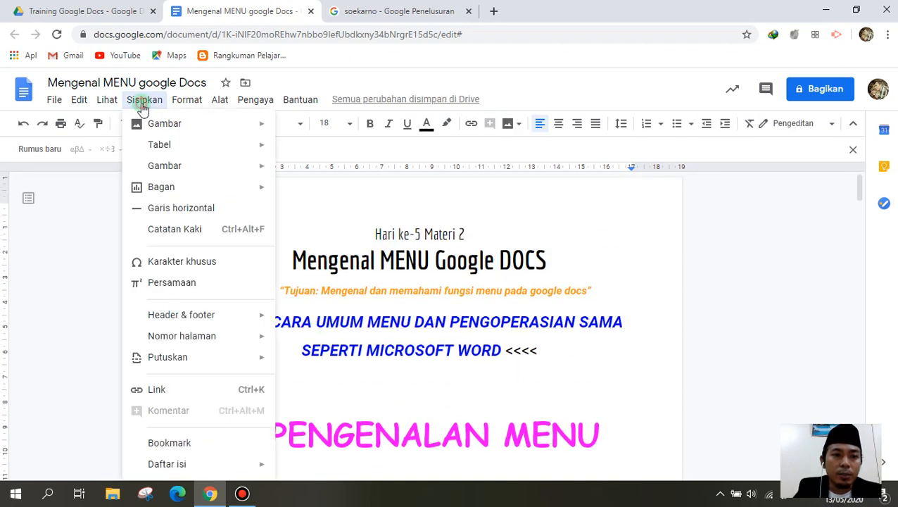
mouse_move(182, 318)
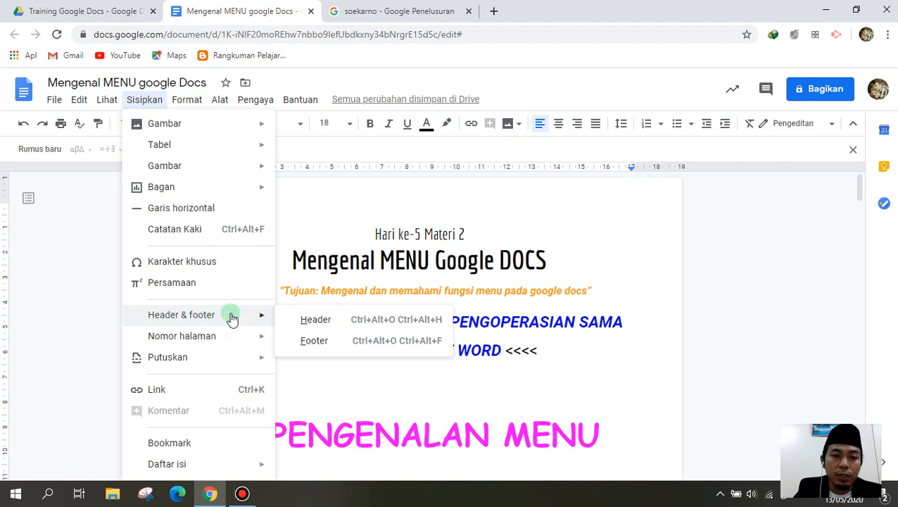
click(517, 216)
scroll(478, 317, down, 8)
scroll(478, 318, down, 1)
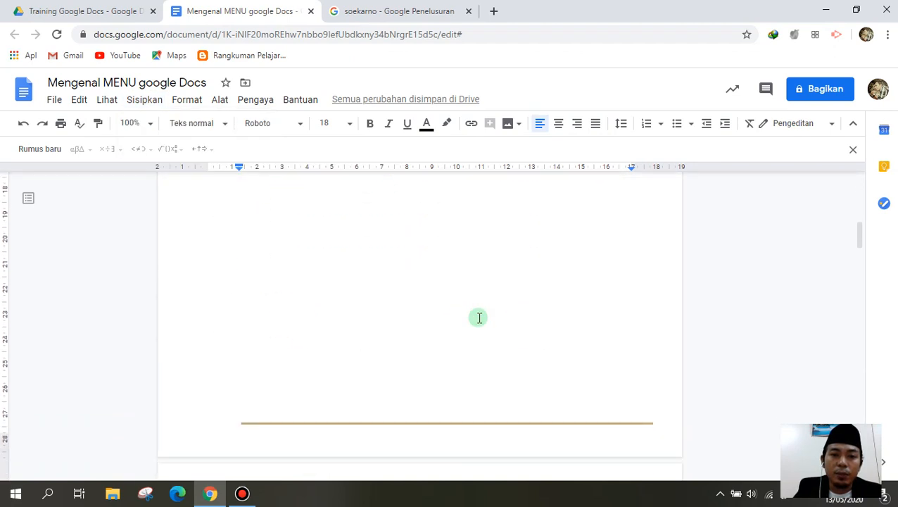
click(583, 433)
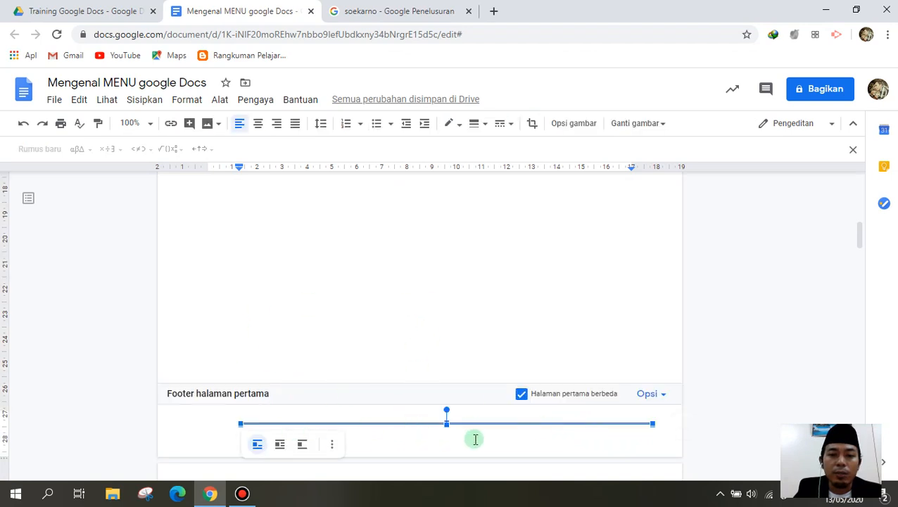
click(643, 438)
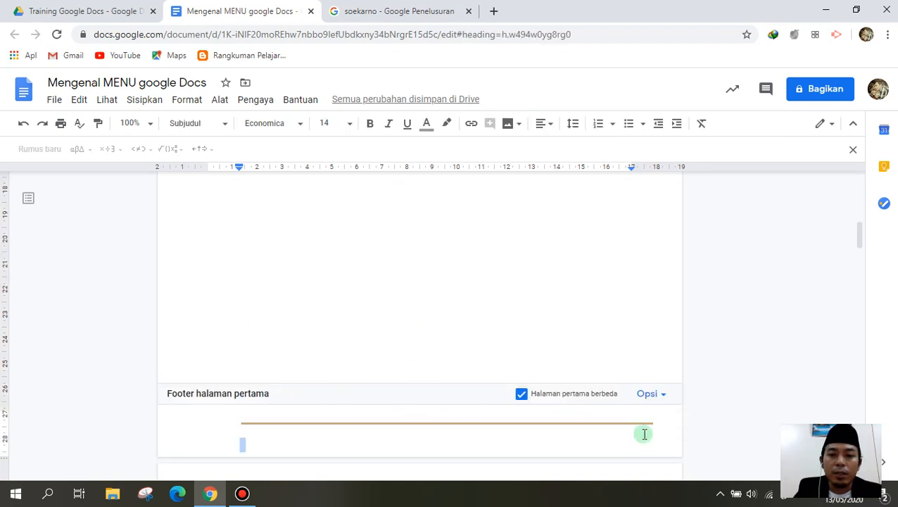
Turn the footer's different-first-page option off and back on.
click(578, 434)
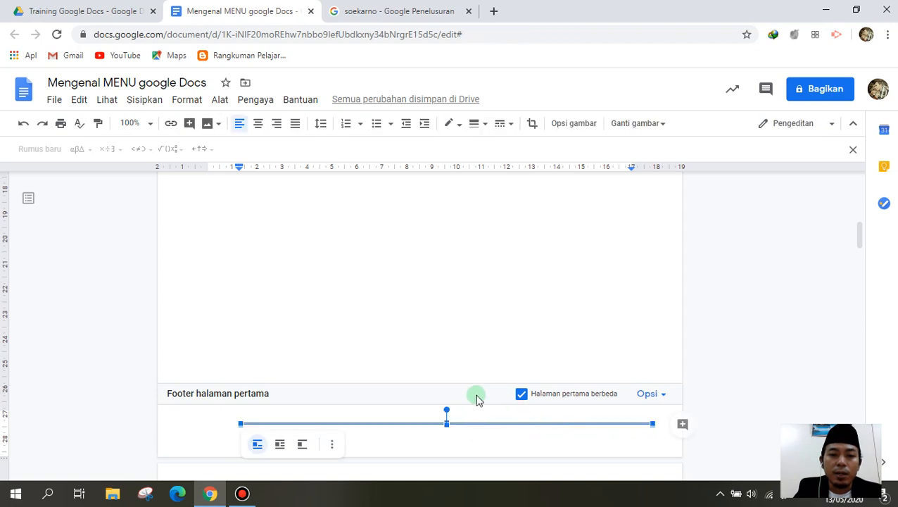
click(521, 395)
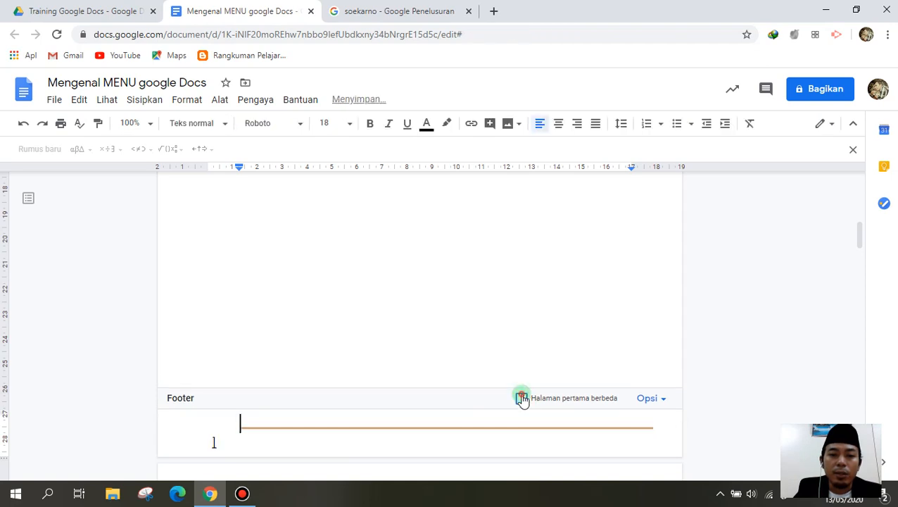
click(522, 398)
Stretch the gold horizontal line in the first-page footer vertically into a thick bar, and return to the document body.
click(651, 420)
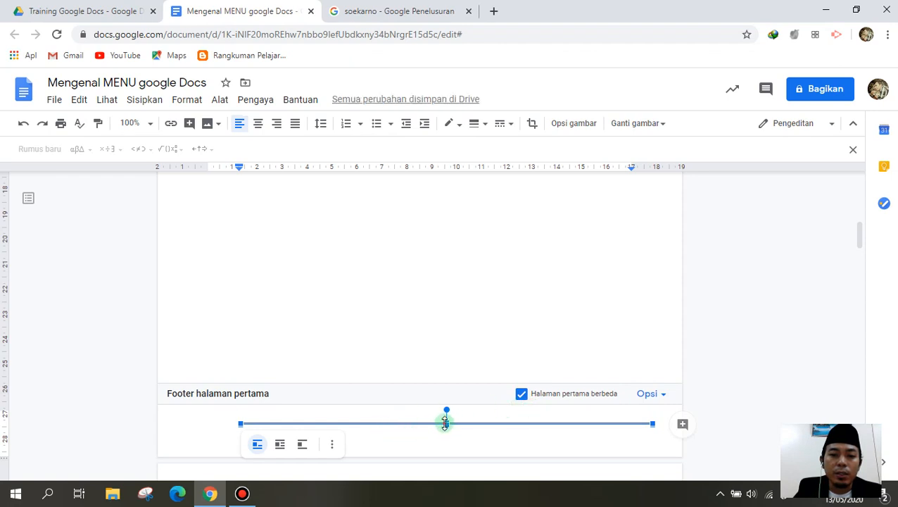
drag(445, 422, 447, 412)
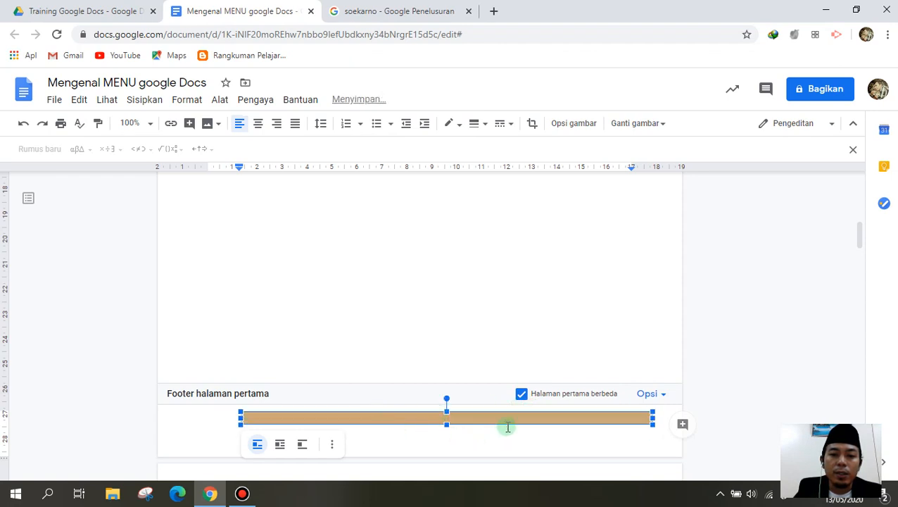
click(453, 300)
scroll(443, 297, up, 10)
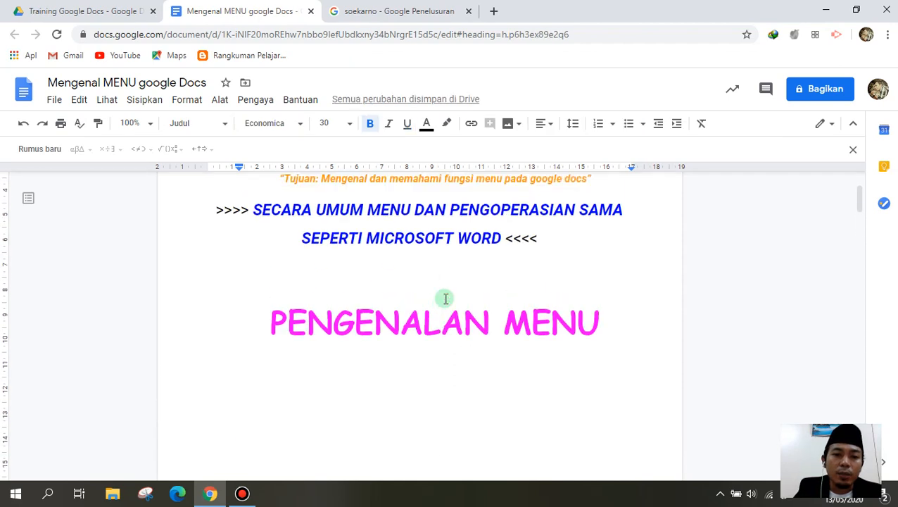
Insert page numbers at the right of the header starting on the first page, and undo the insertion.
click(149, 100)
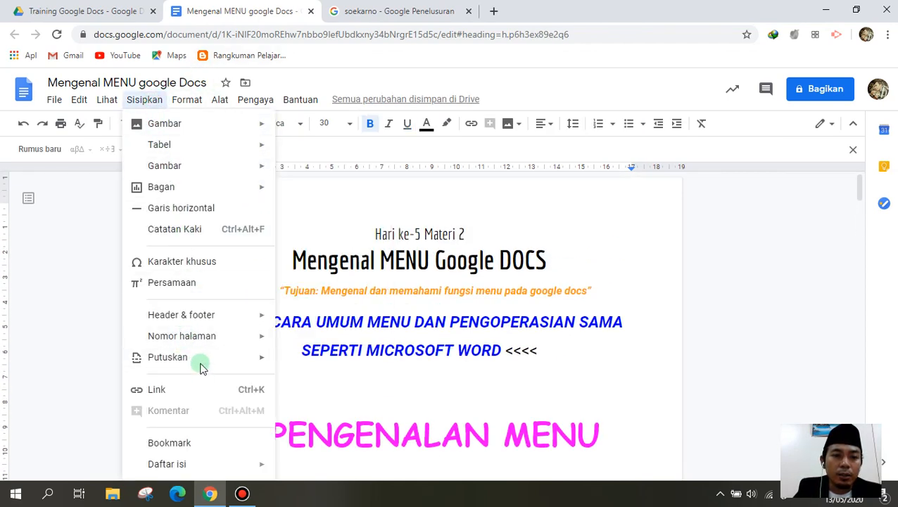
mouse_move(195, 337)
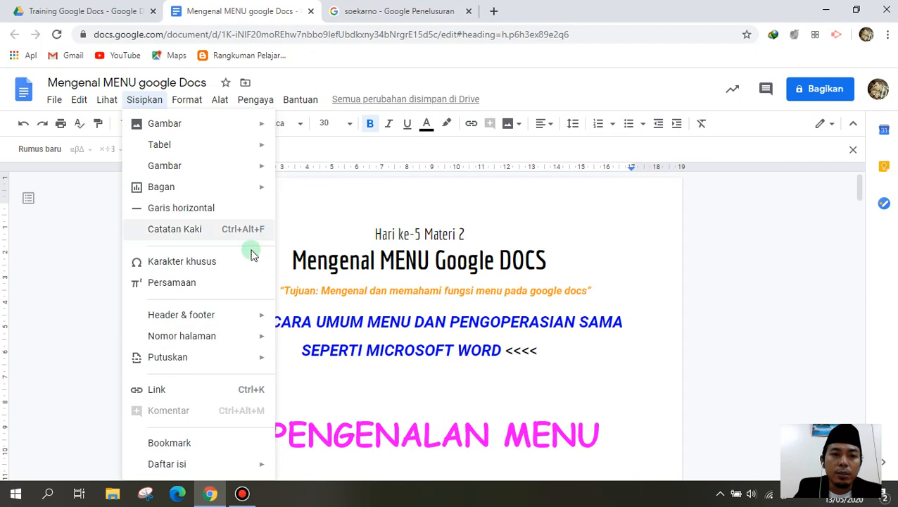
click(314, 197)
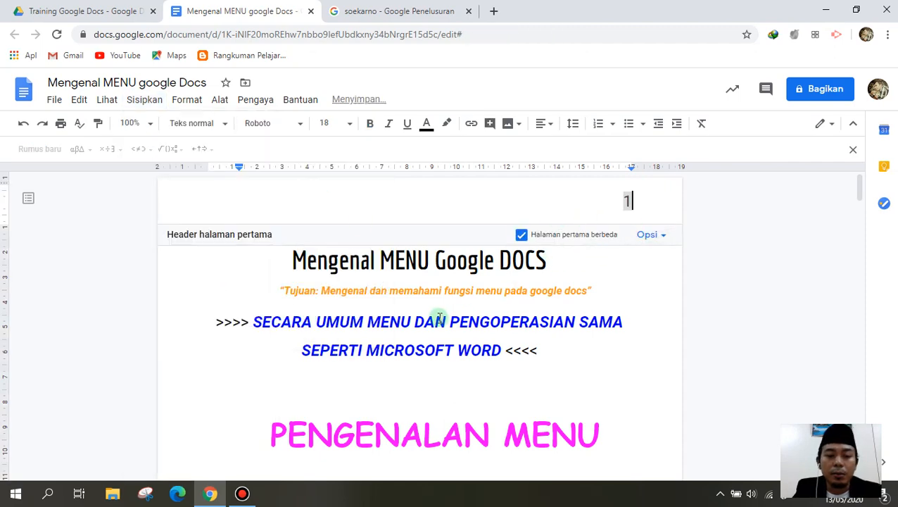
key(ctrl+z)
scroll(447, 348, up, 3)
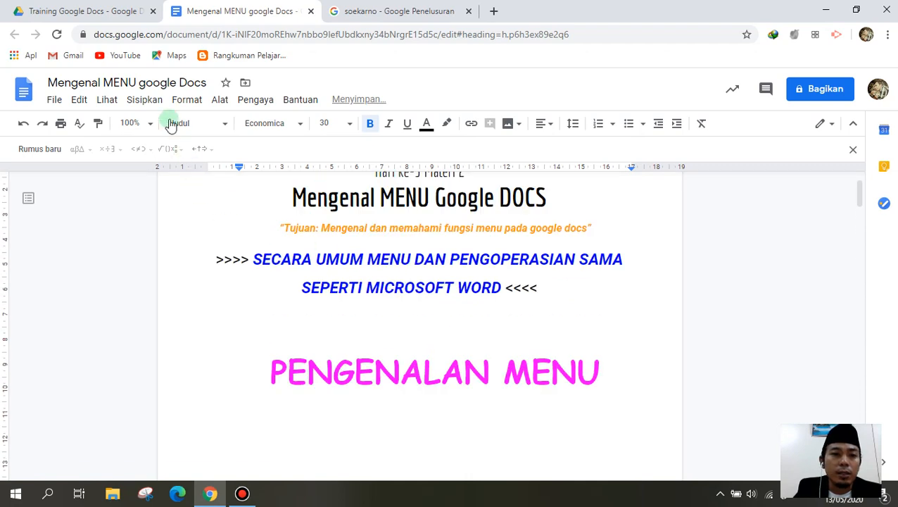
Select the "PENGENALAN MENU" heading and copy the link address of the enlarged Soekarno image from the Google search tab.
click(145, 99)
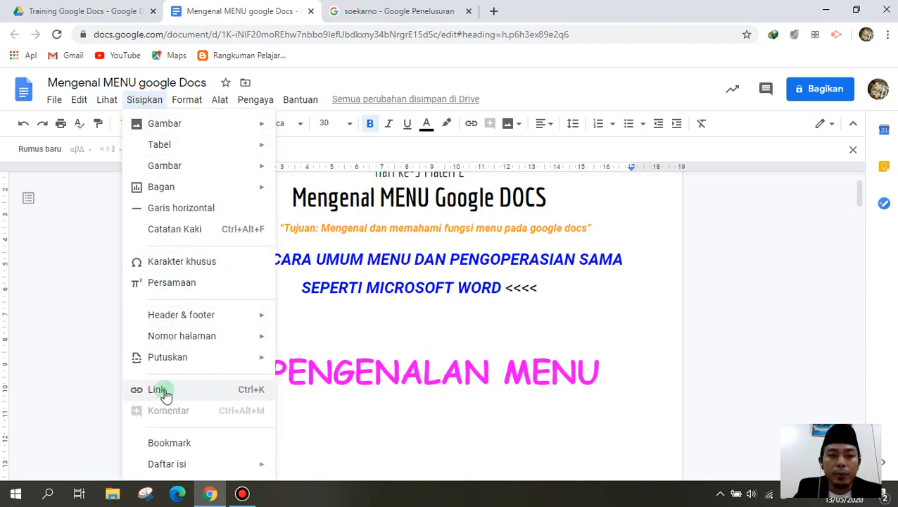
click(407, 418)
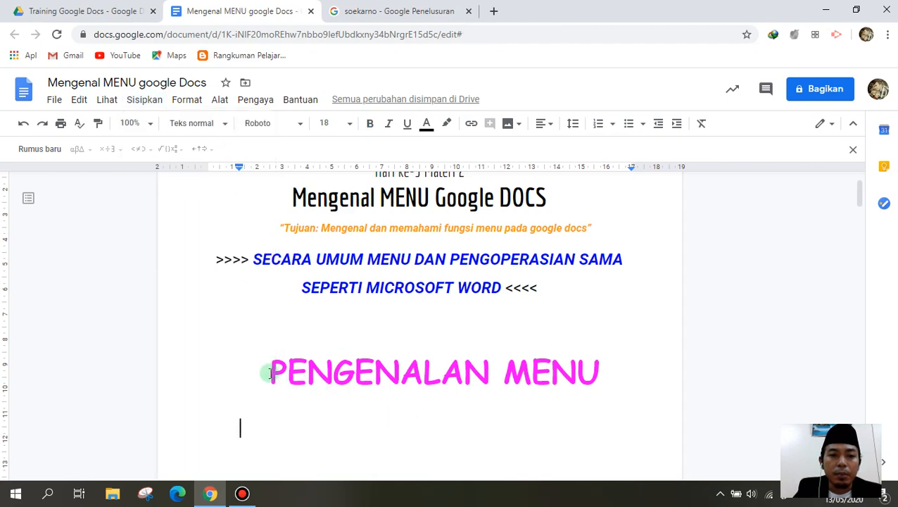
drag(269, 373, 601, 385)
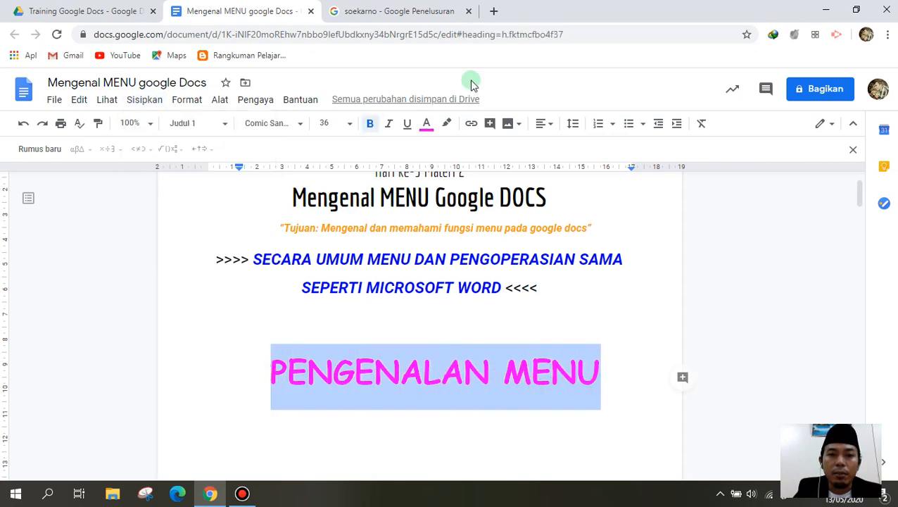
click(445, 9)
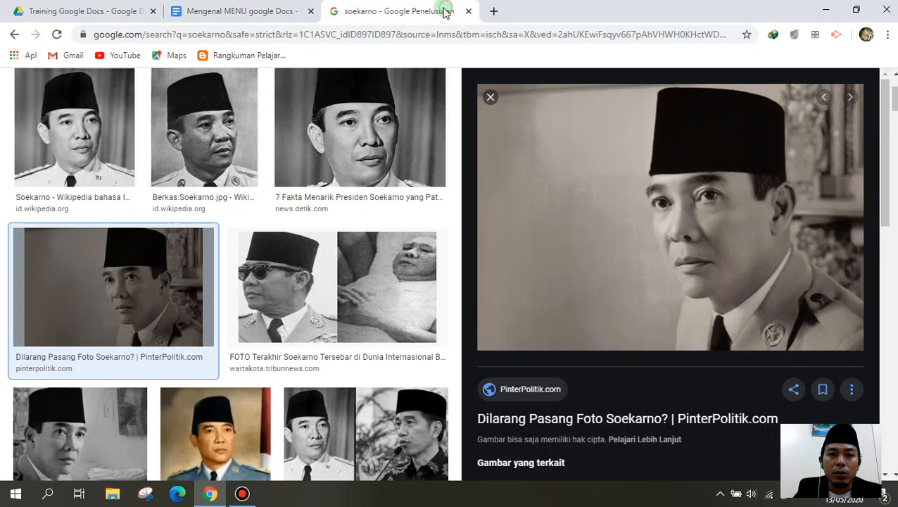
right_click(655, 183)
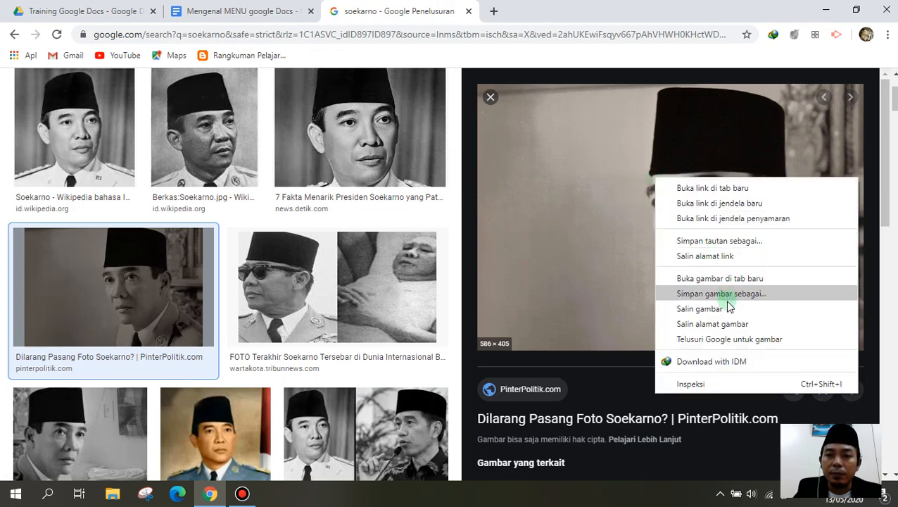
click(734, 257)
Return to the document and link the "PENGENALAN MENU" heading to the copied image address.
click(239, 10)
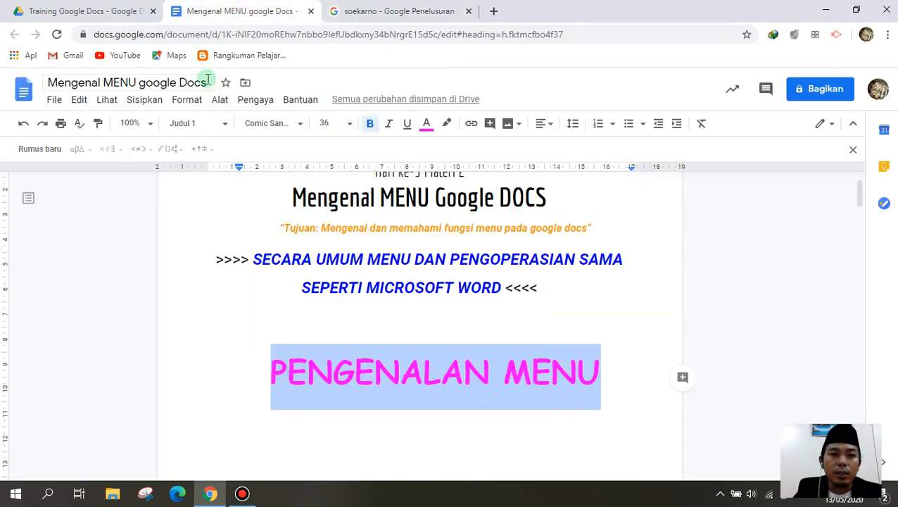
click(145, 100)
click(194, 392)
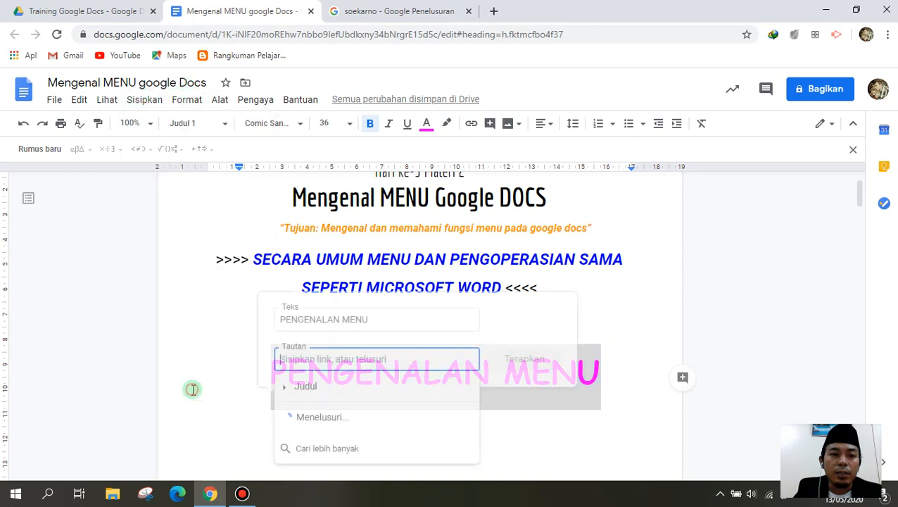
scroll(356, 410, down, 2)
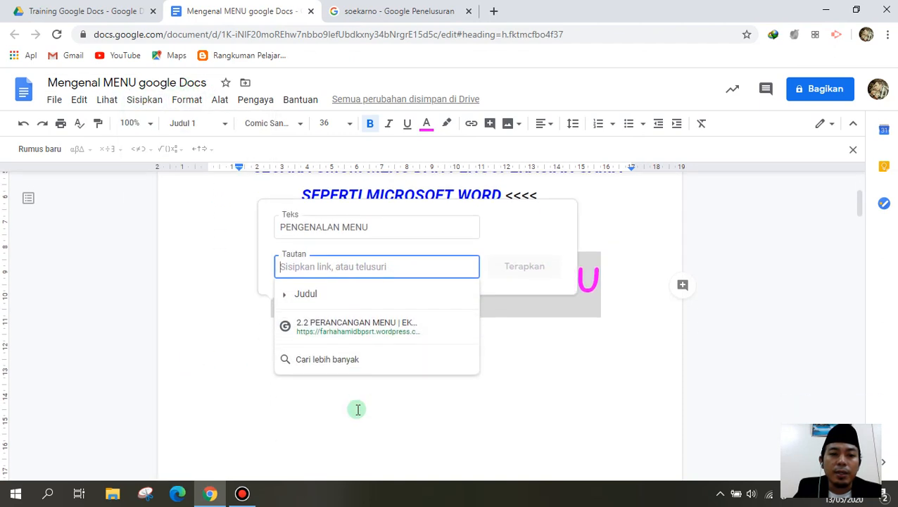
scroll(359, 314, up, 1)
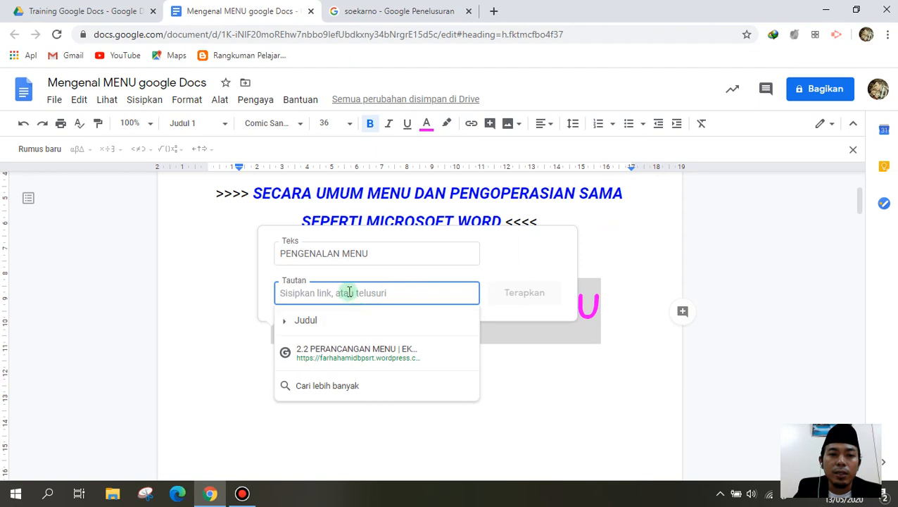
right_click(349, 293)
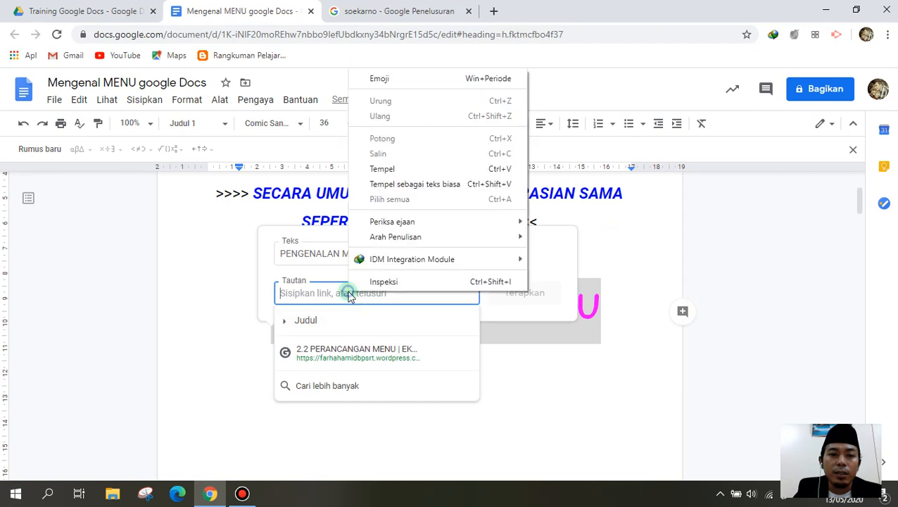
click(397, 182)
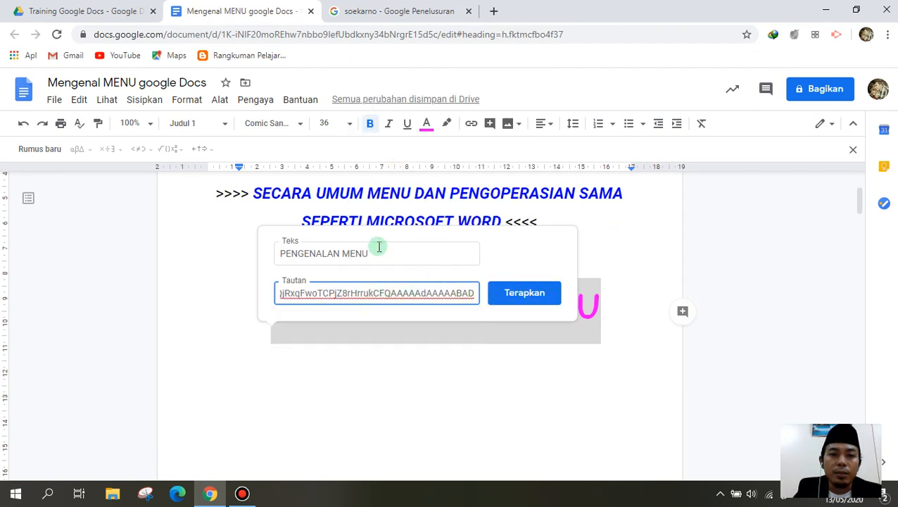
click(506, 304)
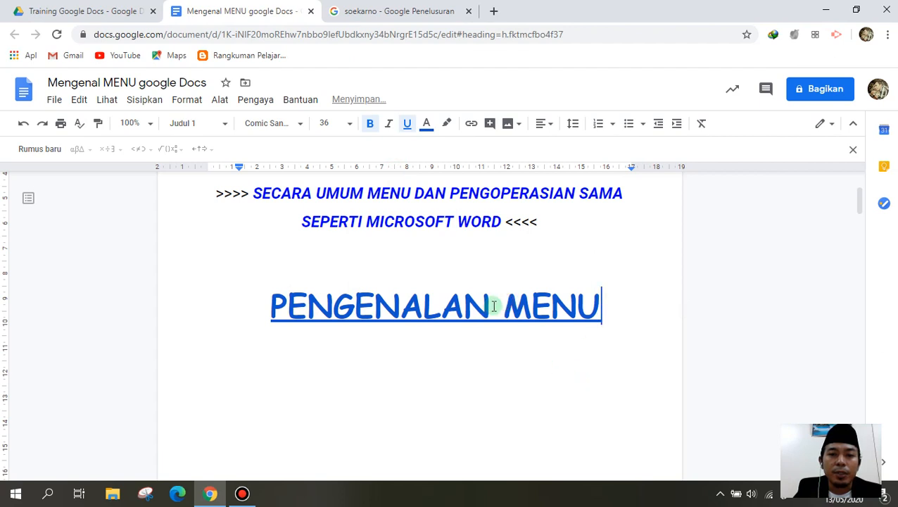
Follow the link on the "PENGENALAN MENU" heading and look over the web page it opens.
click(478, 304)
scroll(479, 307, down, 1)
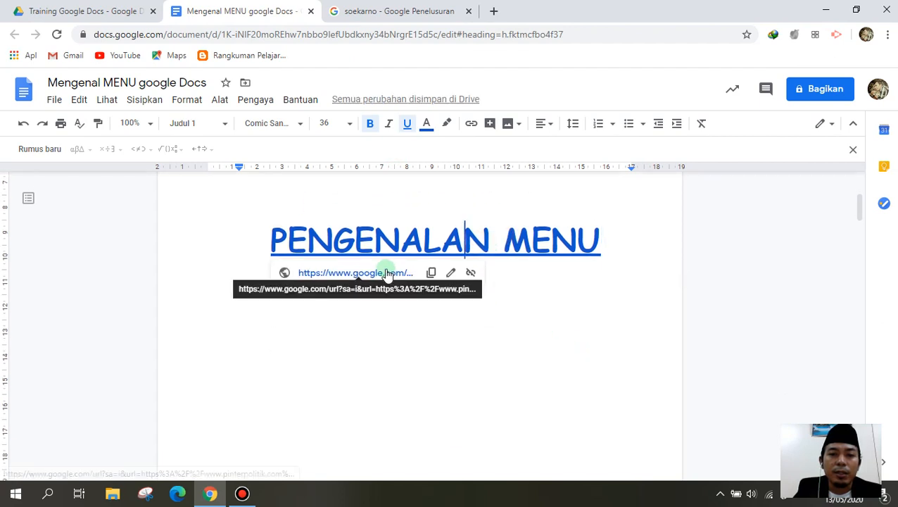
click(363, 275)
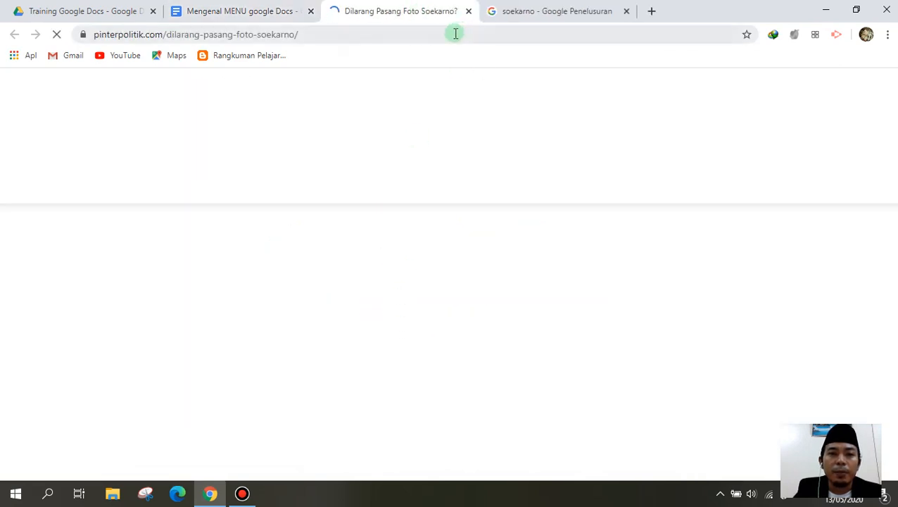
scroll(370, 276, down, 1)
scroll(369, 275, down, 4)
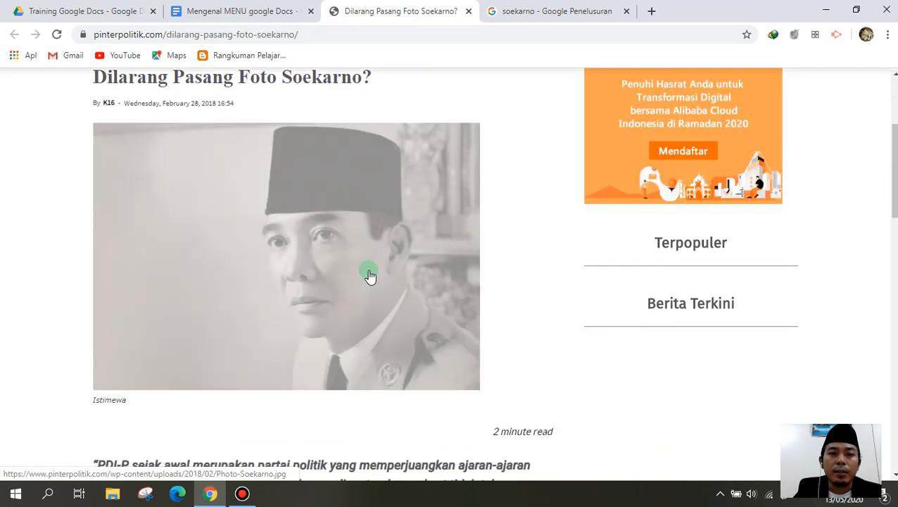
scroll(368, 270, up, 3)
Close the opened article tab and the Soekarno search tab, returning to the document.
click(468, 12)
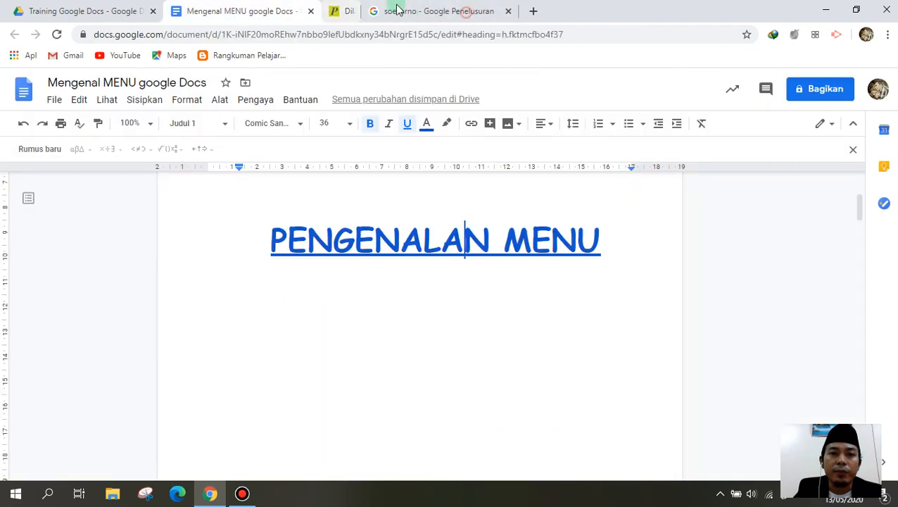
click(457, 14)
click(468, 11)
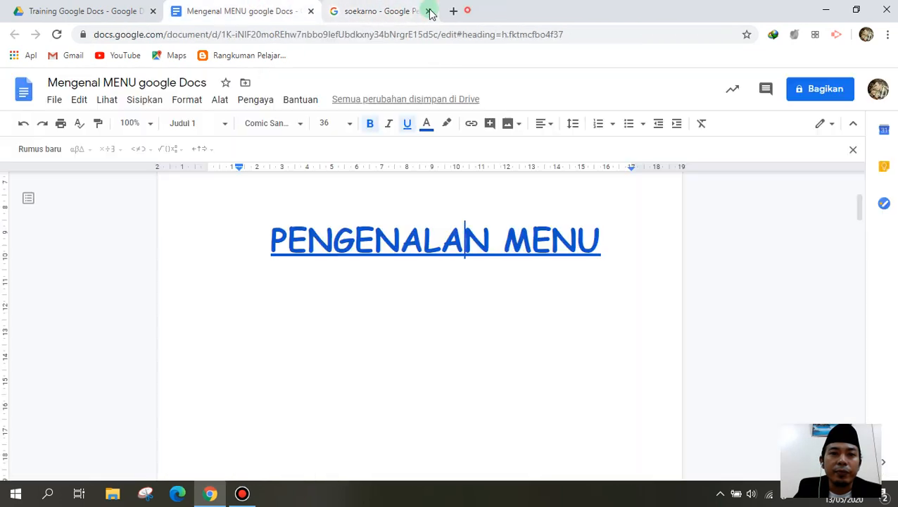
Undo the link on the "PENGENALAN MENU" heading.
scroll(387, 262, up, 1)
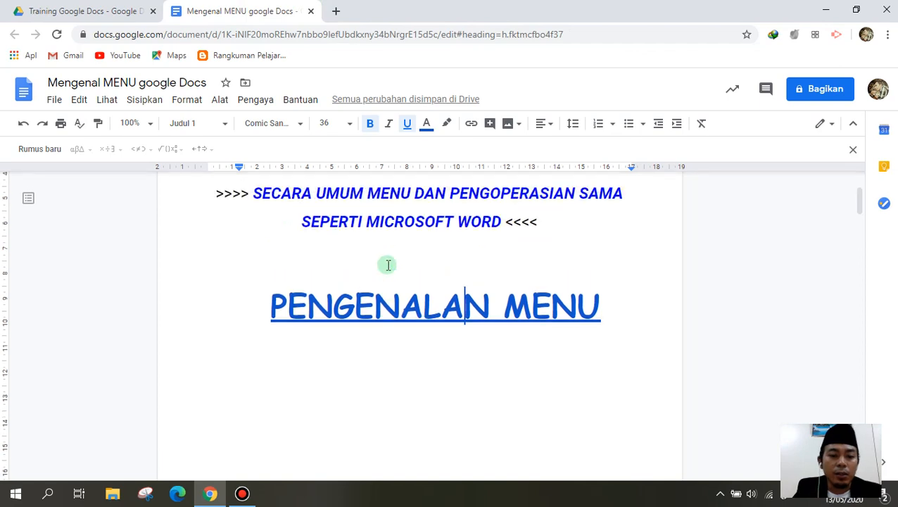
key(ctrl+z)
click(403, 352)
drag(271, 307, 601, 307)
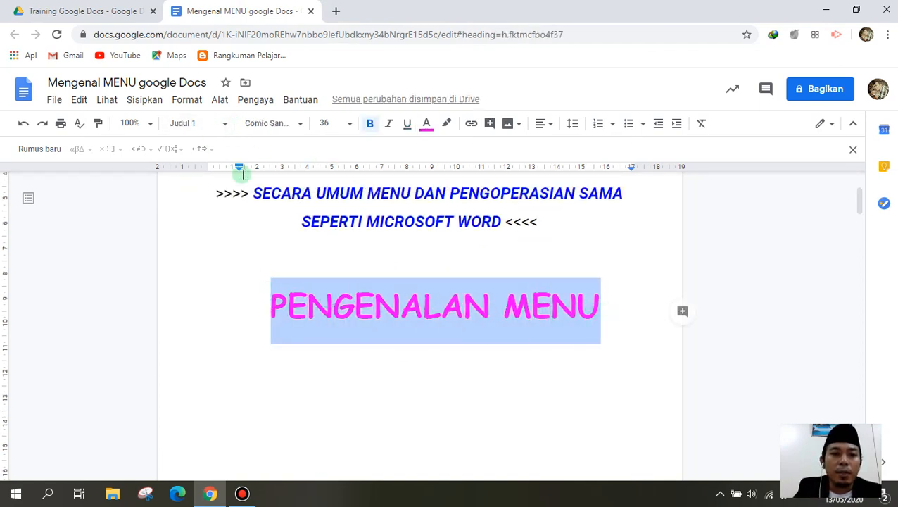
click(145, 102)
click(187, 99)
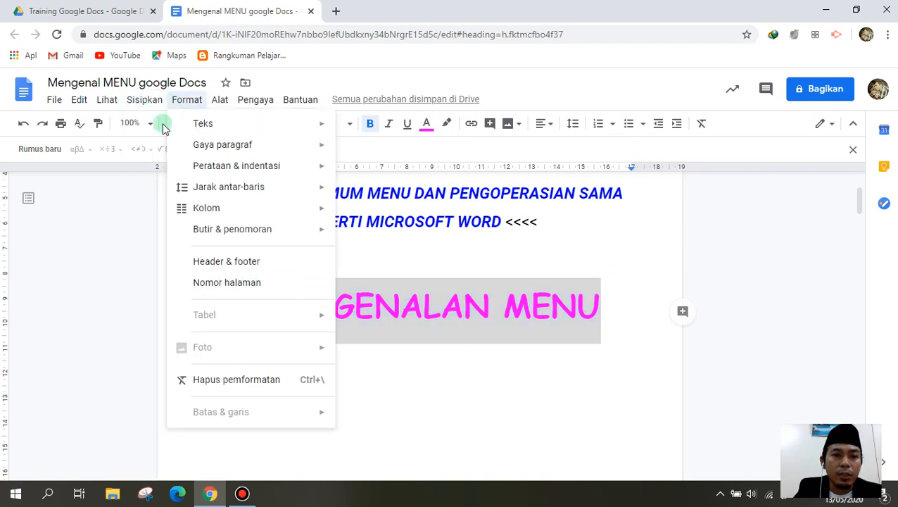
click(145, 100)
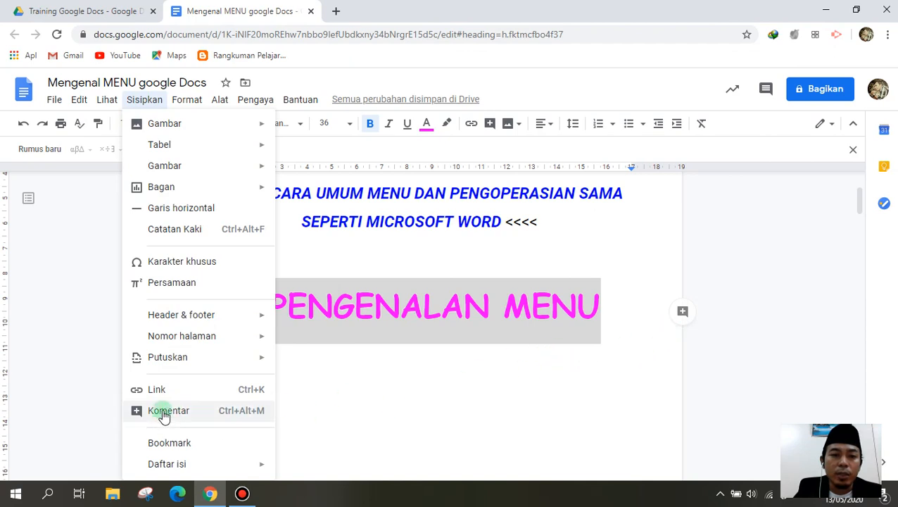
click(608, 405)
Add the comment "kebesaran" to the "PENGENALAN MENU" heading and open its comment thread from the highlighted text.
drag(293, 307, 602, 305)
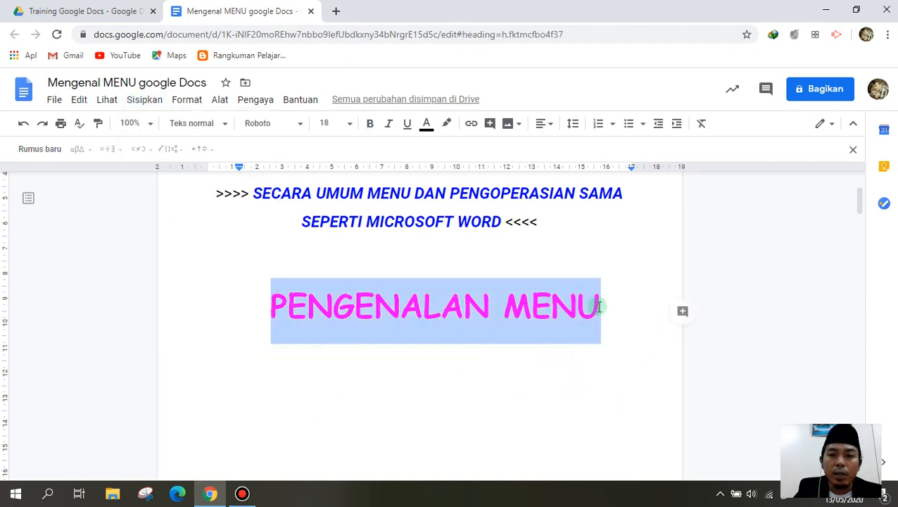
click(683, 312)
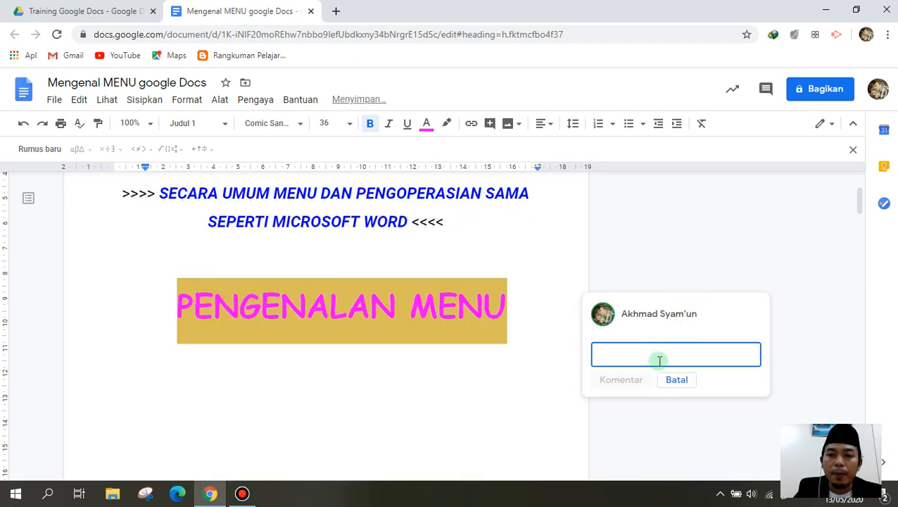
text(kebesaran)
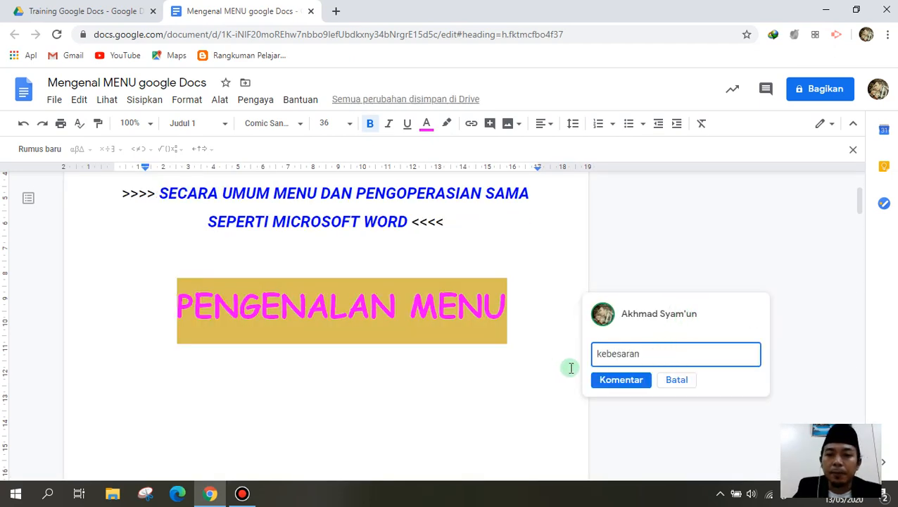
click(625, 382)
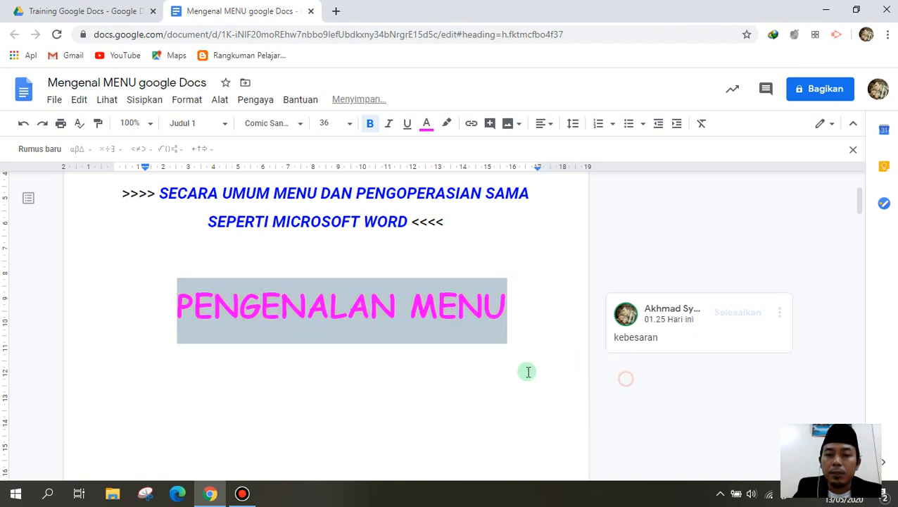
click(564, 383)
click(437, 301)
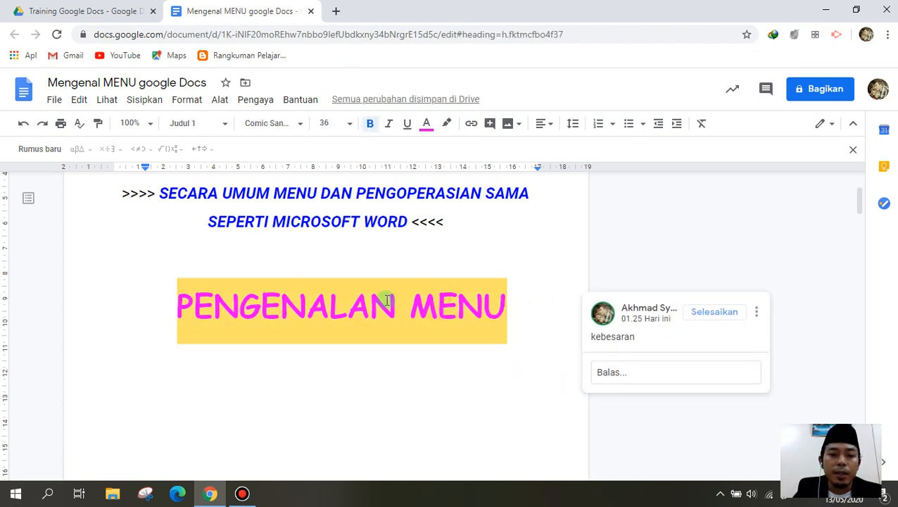
Undo the latest edits, including the comment on the "PENGENALAN MENU" heading.
key(ctrl+z)
key(ctrl+z)
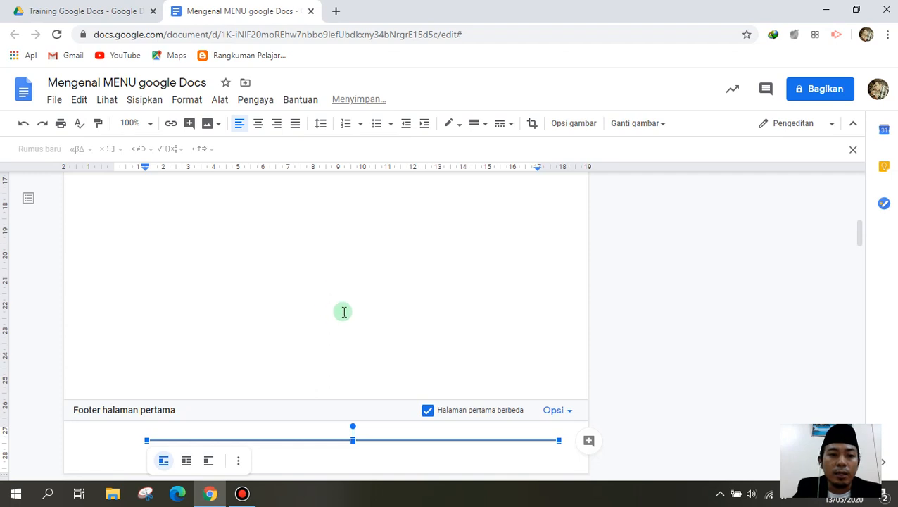
Insert a table of contents with page numbers on the blank line above the "PENGENALAN MENU" heading.
scroll(344, 312, up, 7)
click(364, 390)
scroll(364, 383, down, 1)
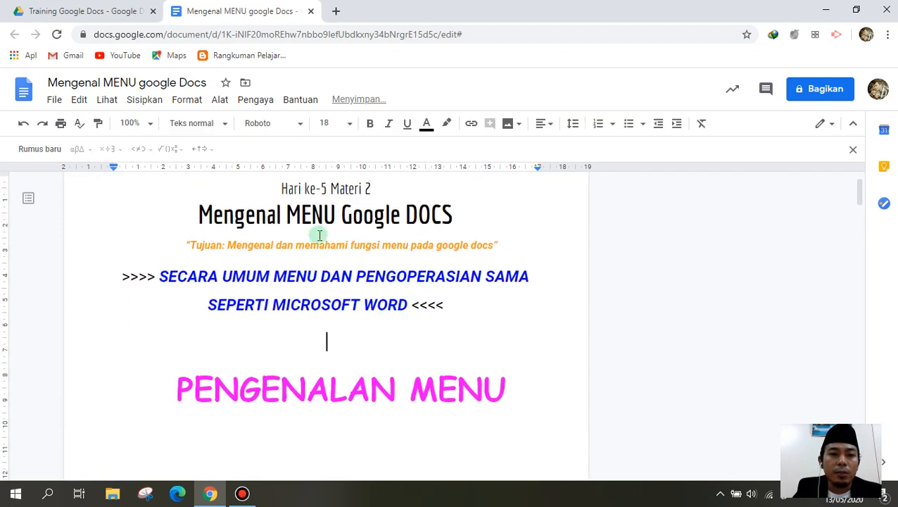
click(146, 99)
mouse_move(241, 472)
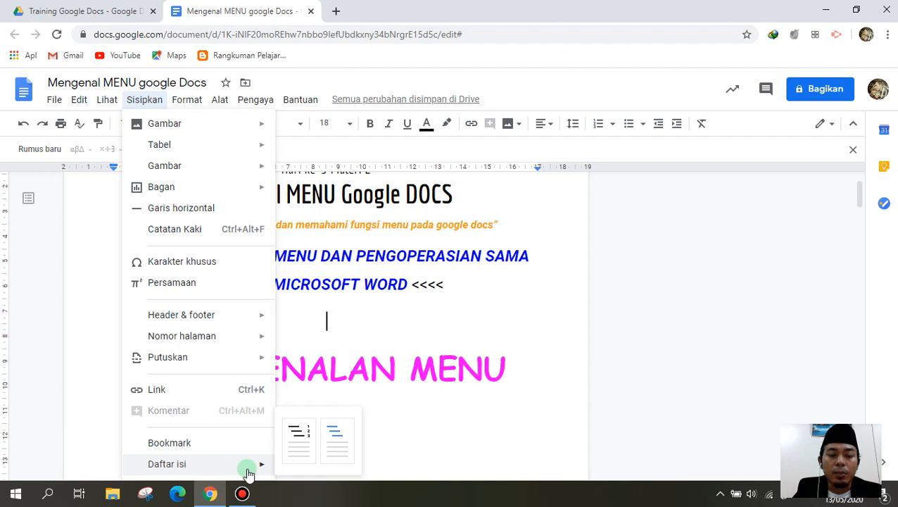
click(297, 430)
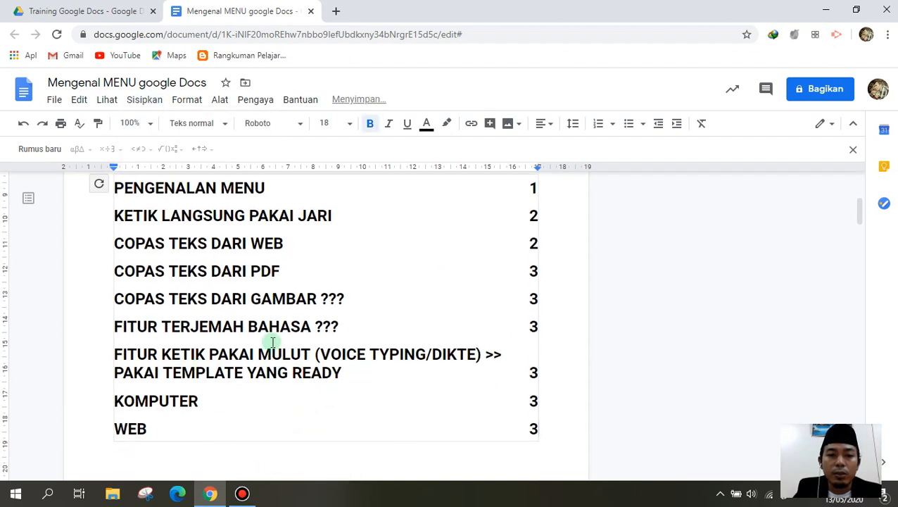
Examine the table of contents entries and their heading links, comparing them with the headings further down the document.
scroll(336, 311, up, 3)
scroll(334, 310, down, 2)
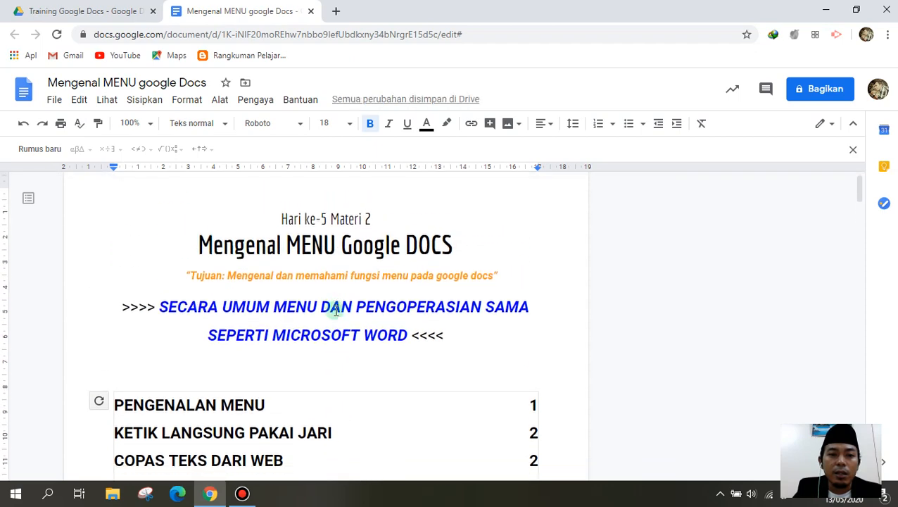
scroll(454, 335, down, 3)
scroll(351, 286, up, 2)
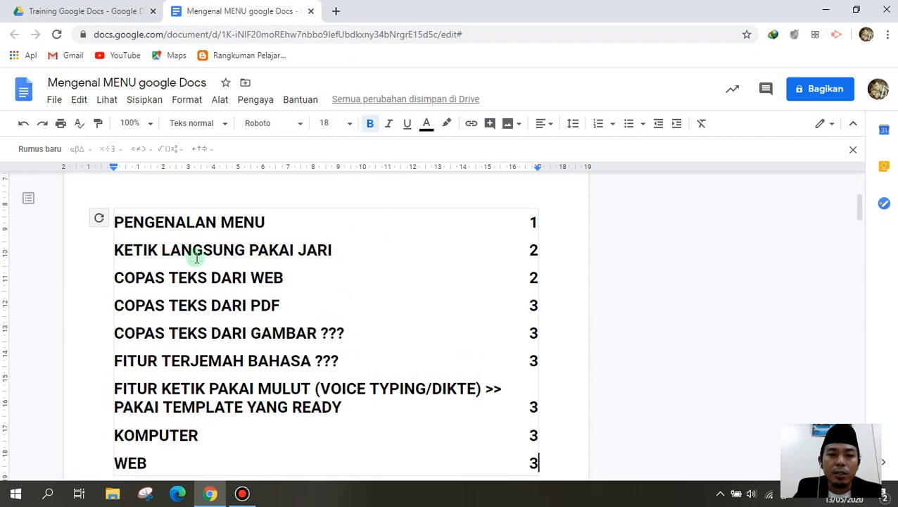
click(173, 229)
click(182, 276)
click(167, 400)
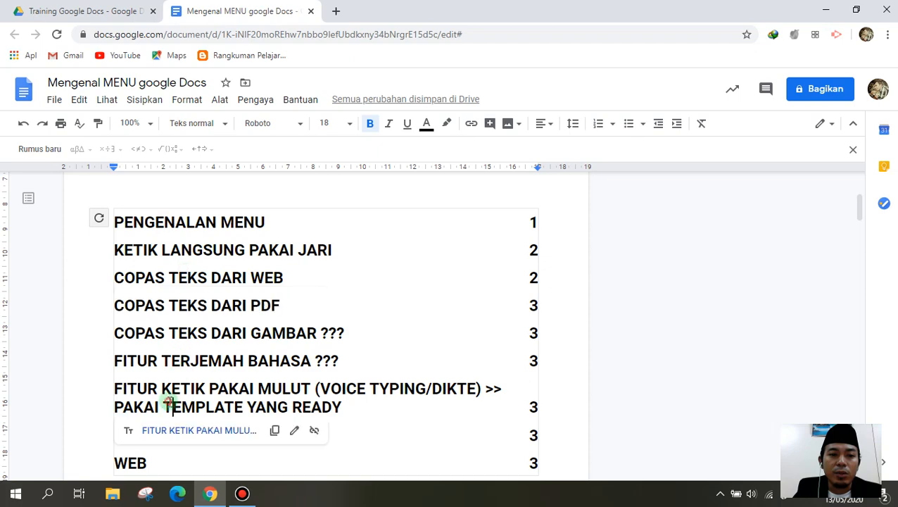
click(163, 361)
scroll(317, 373, down, 15)
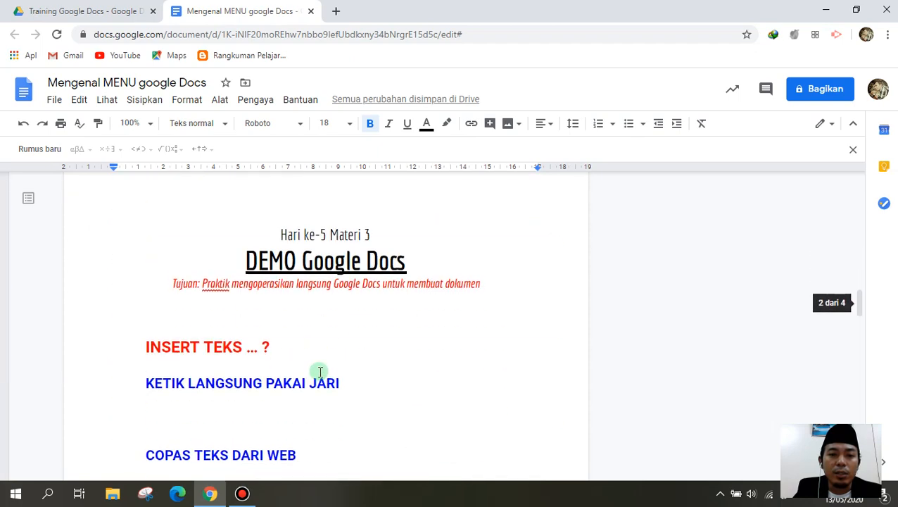
scroll(262, 355, down, 10)
scroll(261, 352, up, 15)
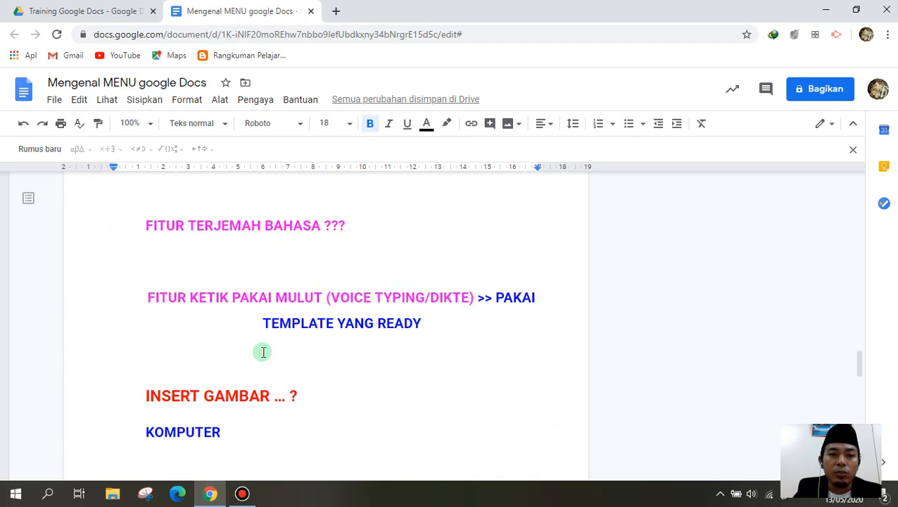
scroll(261, 352, up, 10)
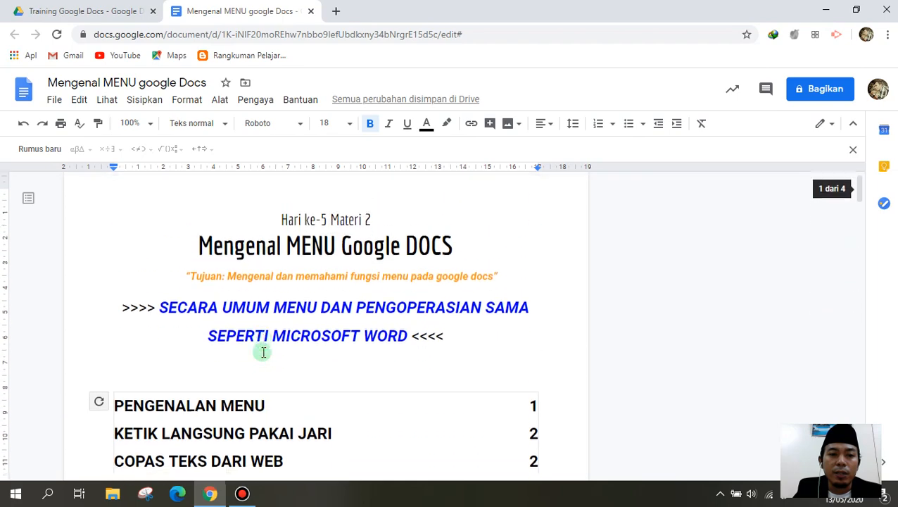
scroll(220, 363, down, 1)
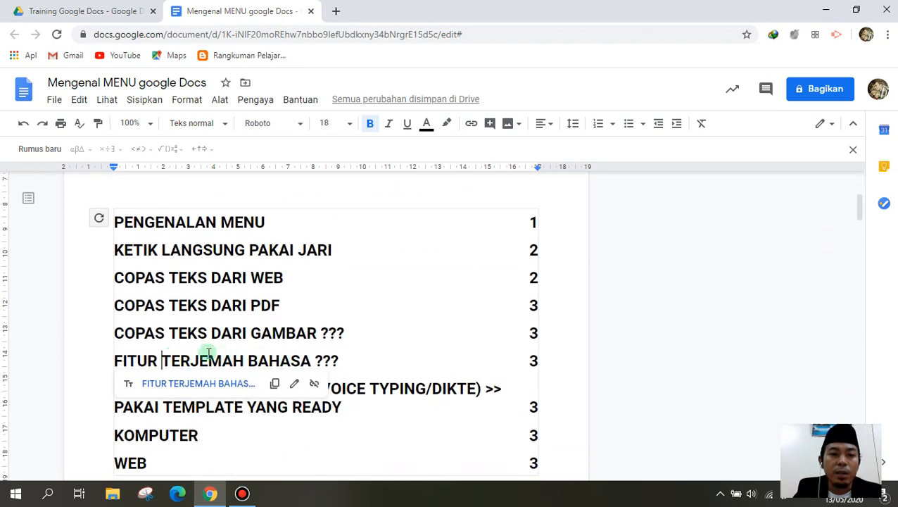
View the Judul 1 paragraph style options and remove the table of contents above the "PENGENALAN MENU" heading.
click(222, 125)
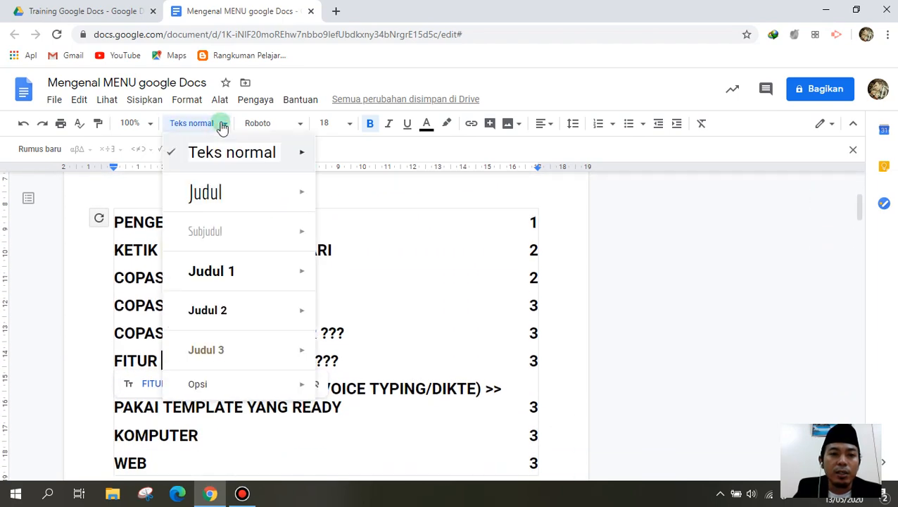
mouse_move(276, 280)
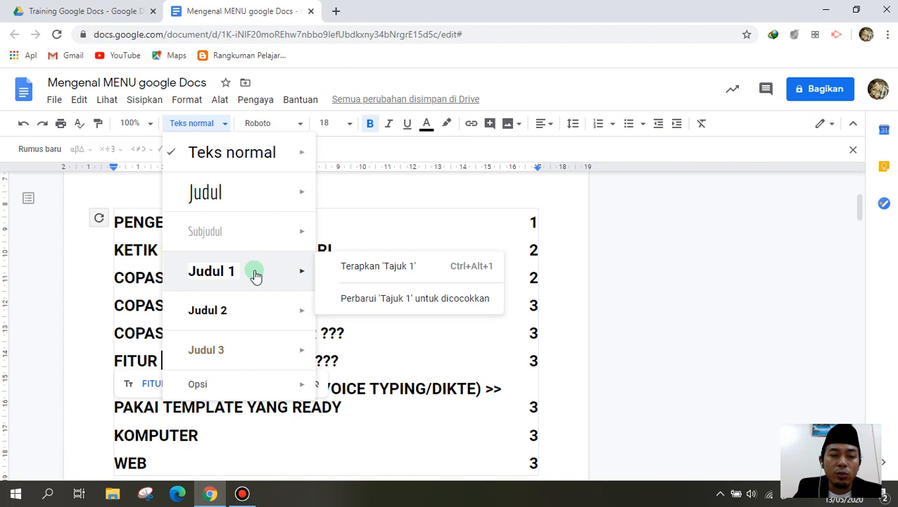
click(93, 261)
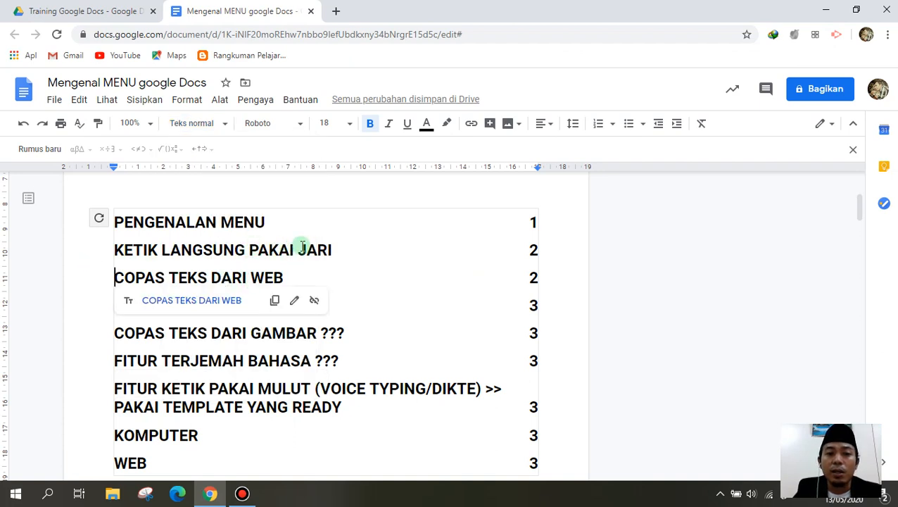
click(466, 223)
Examine the formatting commands for text, paragraph styles from Judul to Tajuk 6, and alignment and indentation.
click(144, 100)
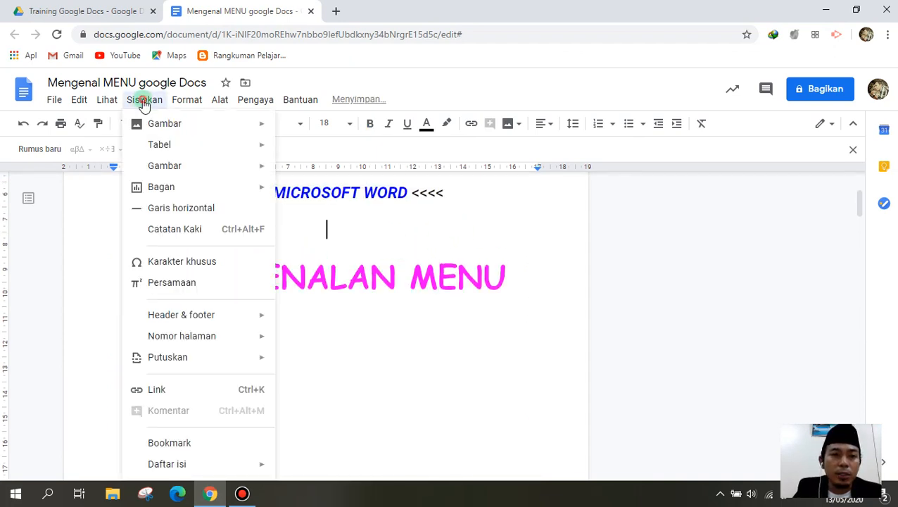
click(187, 102)
mouse_move(213, 125)
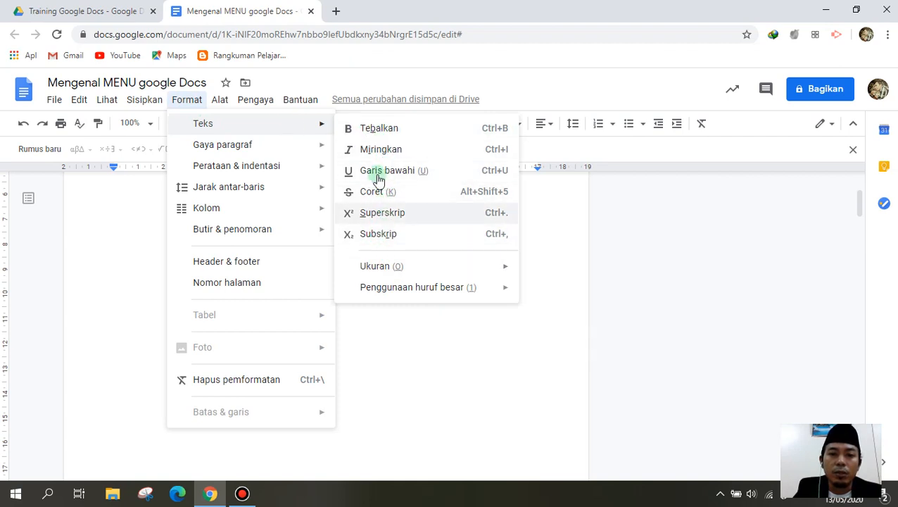
mouse_move(247, 145)
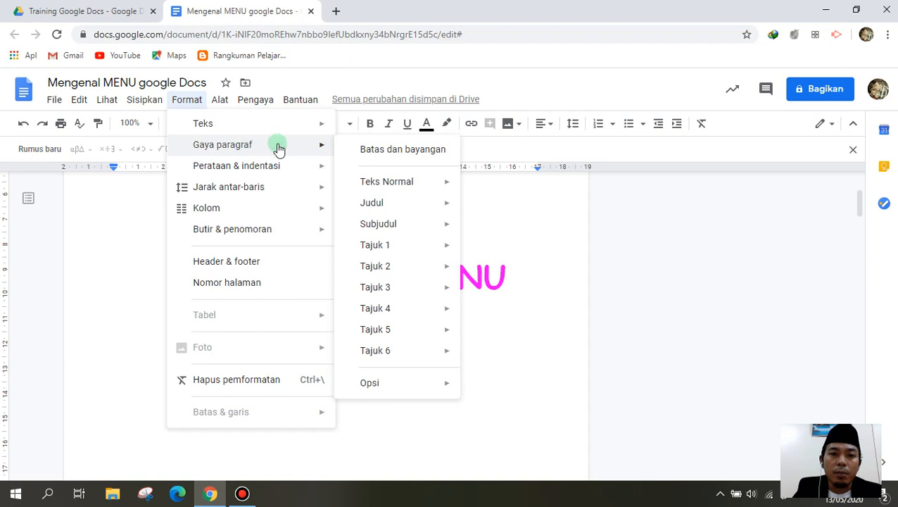
mouse_move(393, 178)
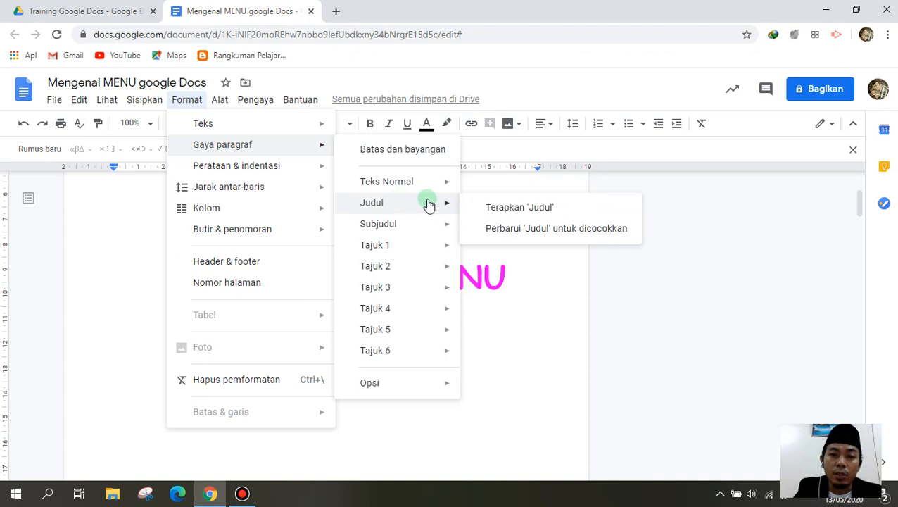
mouse_move(387, 230)
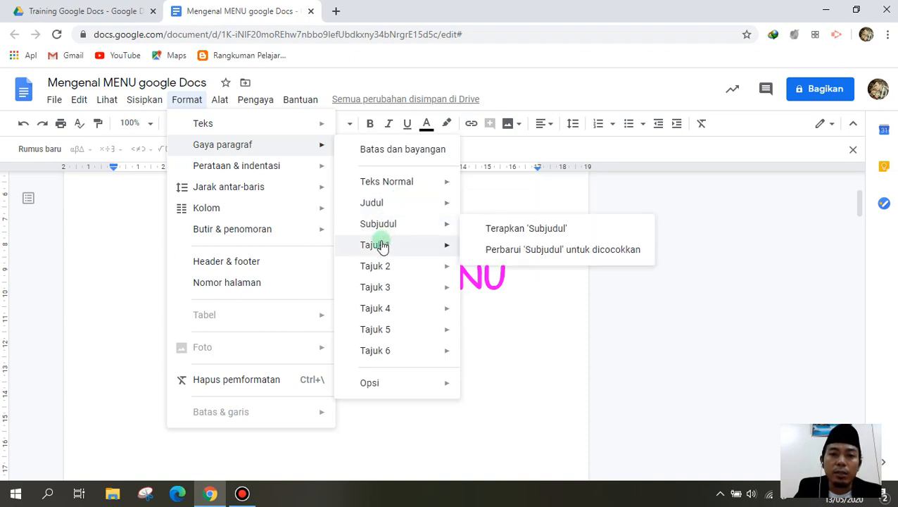
mouse_move(385, 315)
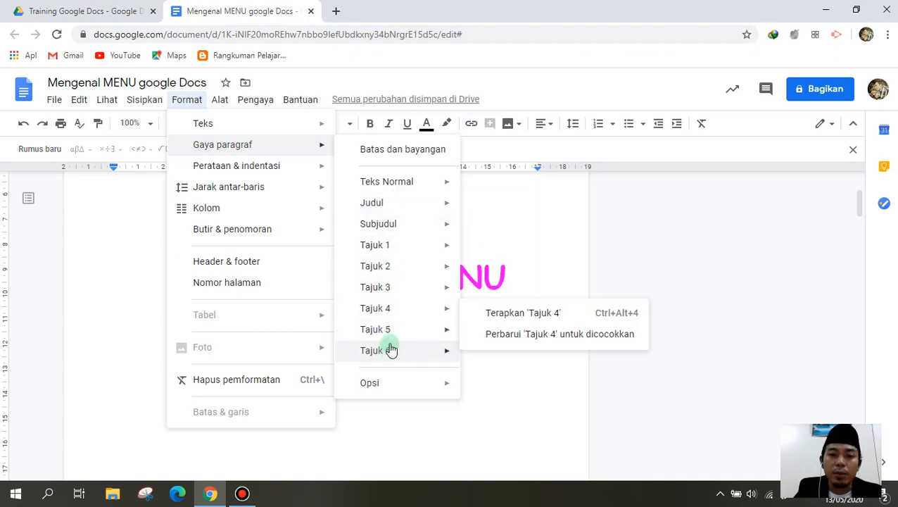
mouse_move(238, 171)
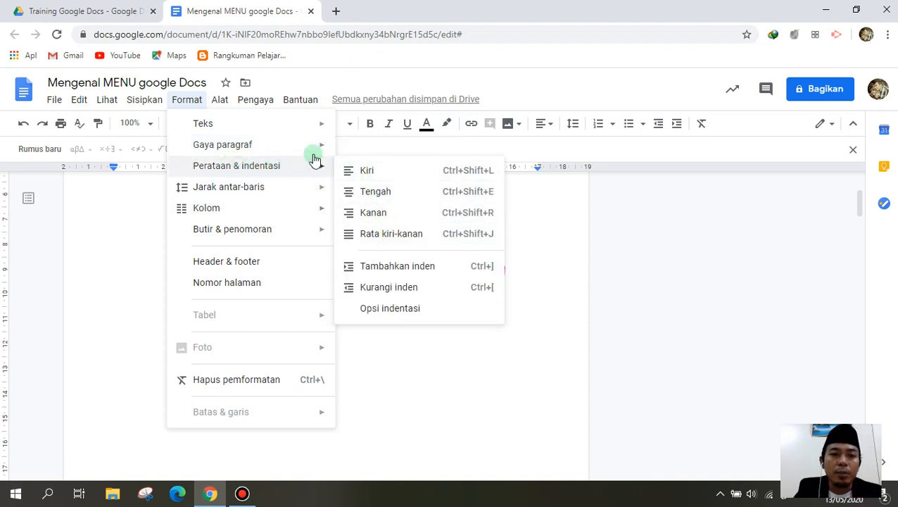
mouse_move(233, 193)
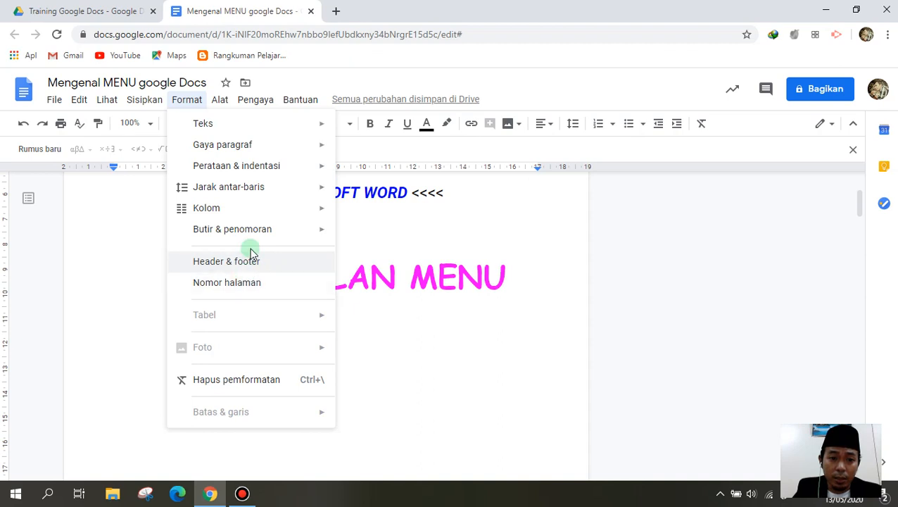
Create a numbered list with items "dgds", "dgds" and "dgsd" below the "PENGENALAN MENU" heading and convert it to bullets.
click(410, 344)
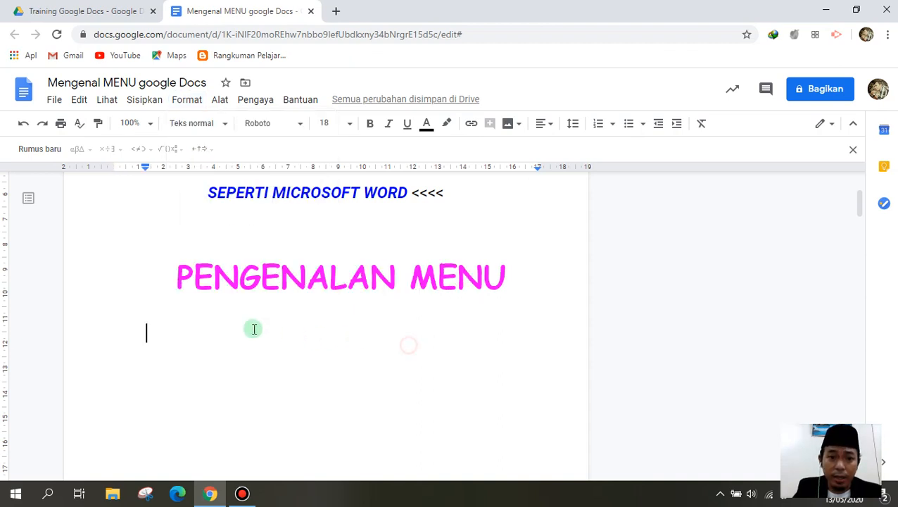
click(613, 125)
click(618, 169)
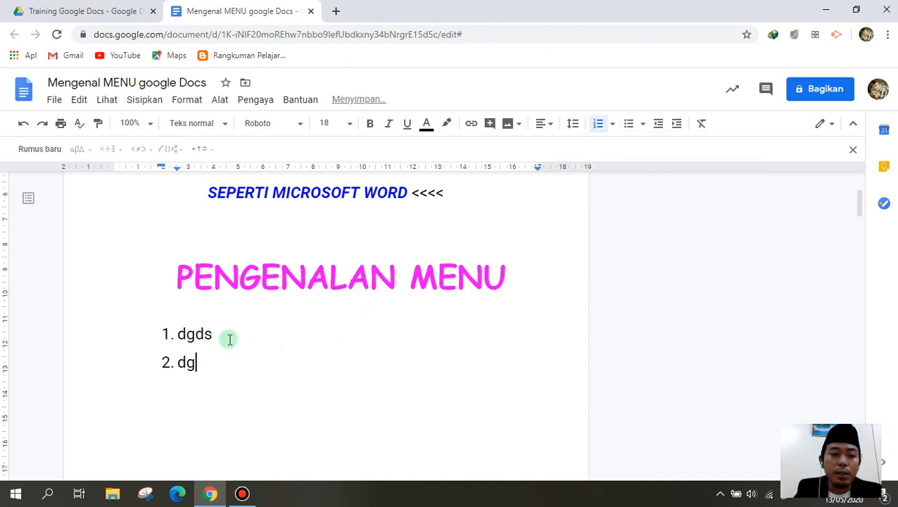
drag(169, 334, 226, 390)
click(628, 125)
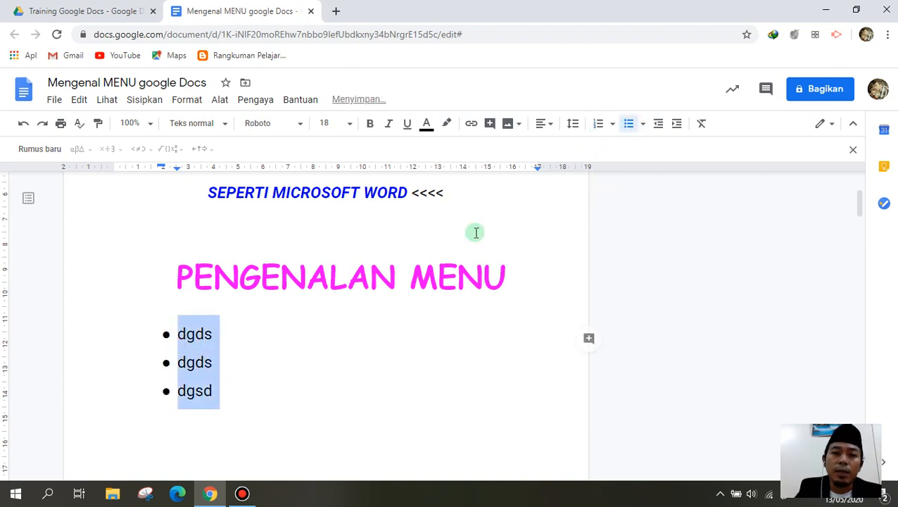
Undo the bullet conversion and remove the sample list below the "PENGENALAN MENU" heading.
click(296, 342)
key(ctrl+z)
key(ctrl+z)
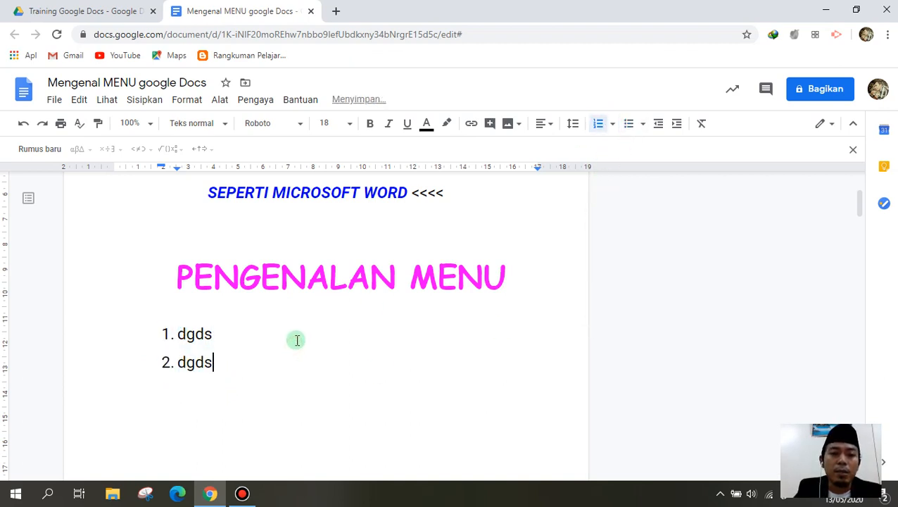
key(BackSpace)
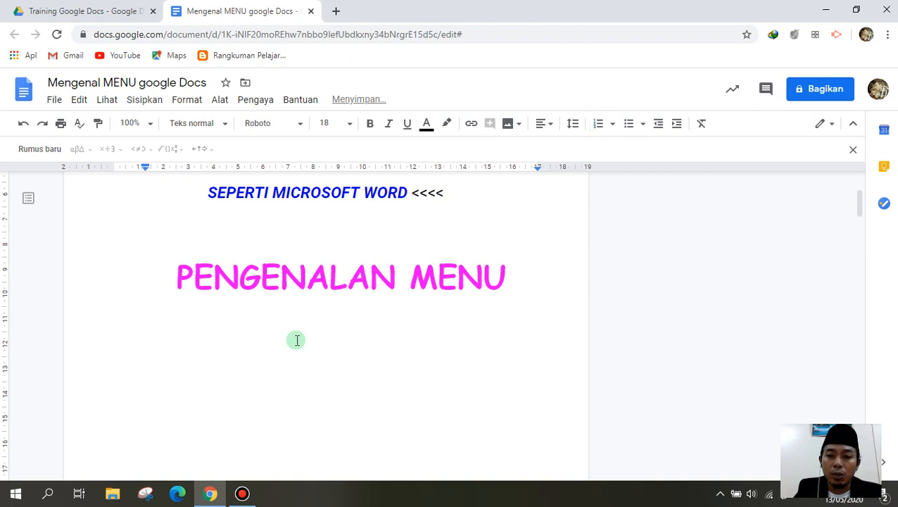
Review the Format and Alat commands, including the spelling and grammar options under Ejaan dan tata bahasa.
click(187, 100)
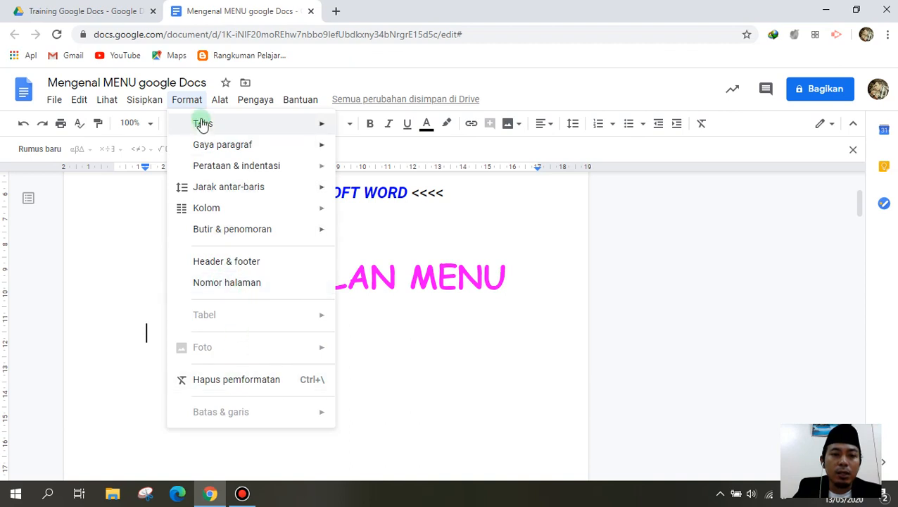
mouse_move(219, 105)
mouse_move(294, 129)
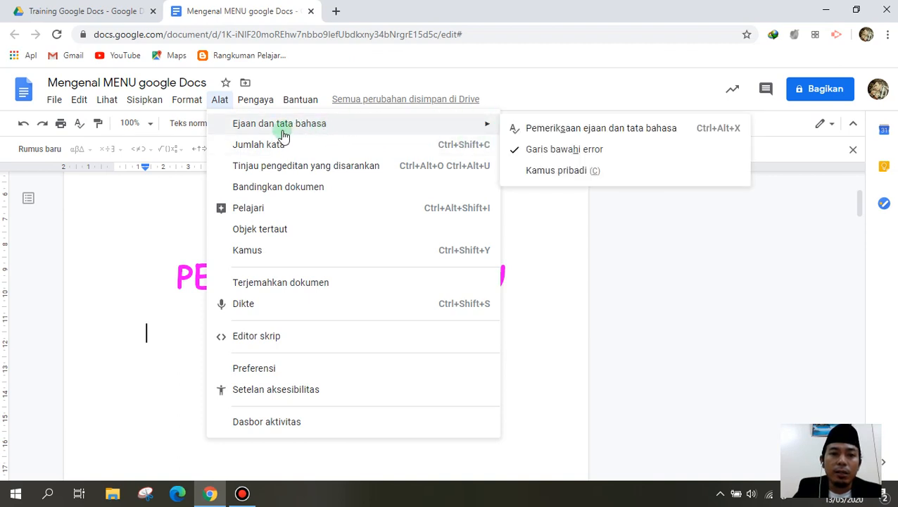
mouse_move(419, 130)
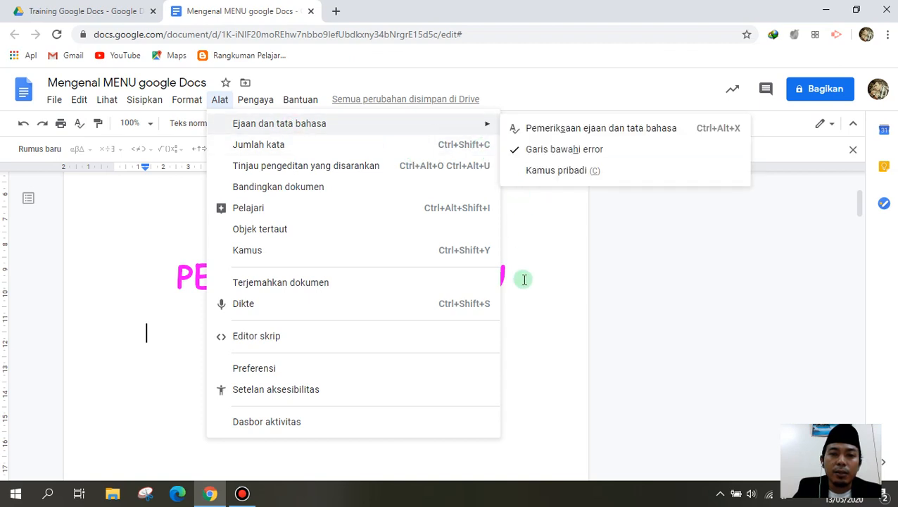
click(523, 317)
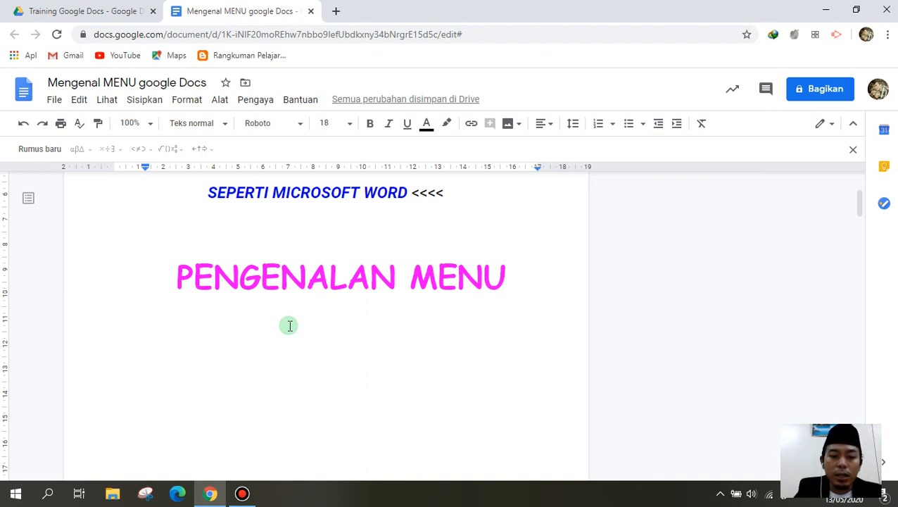
Enter the misspelled word "halamman" below the "PENGENALAN MENU" heading and show its spelling suggestion.
text(halaman)
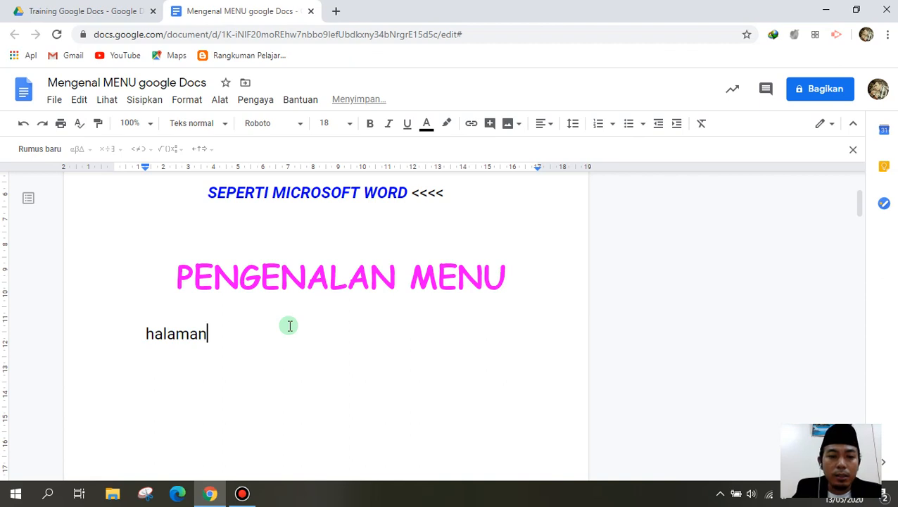
text(m)
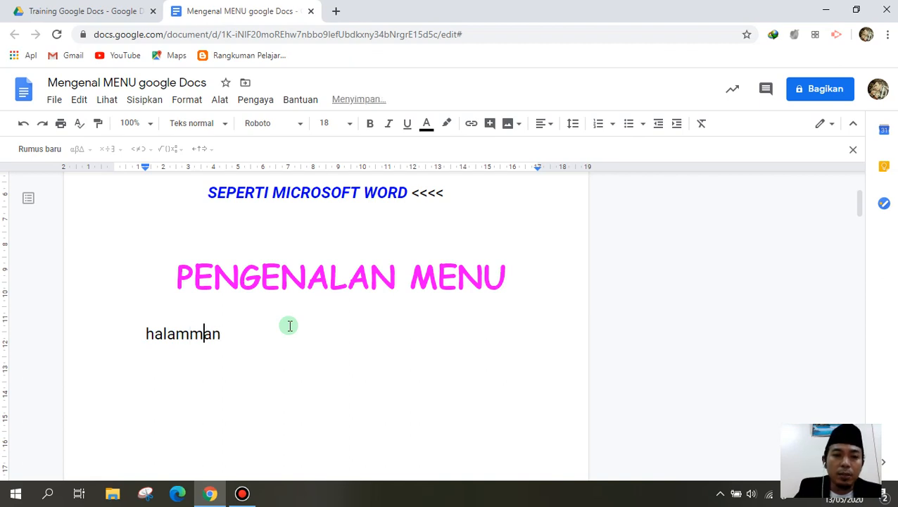
click(228, 328)
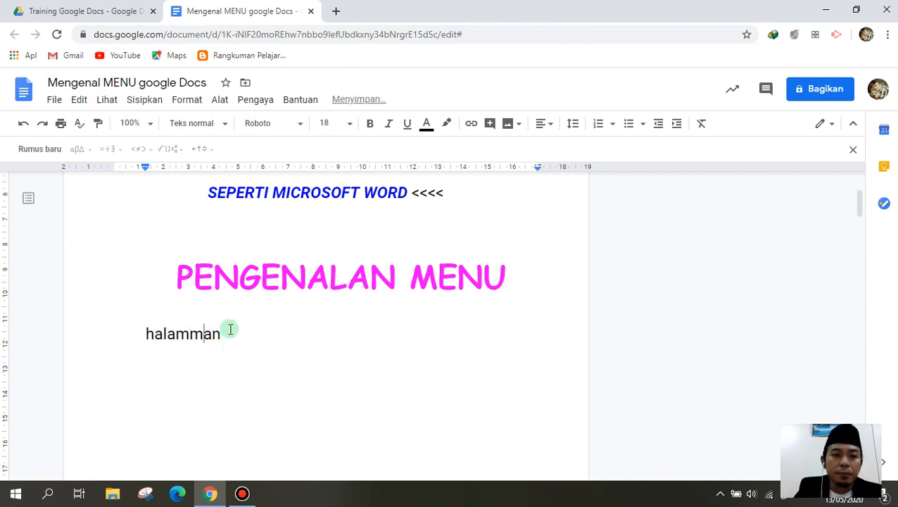
click(193, 332)
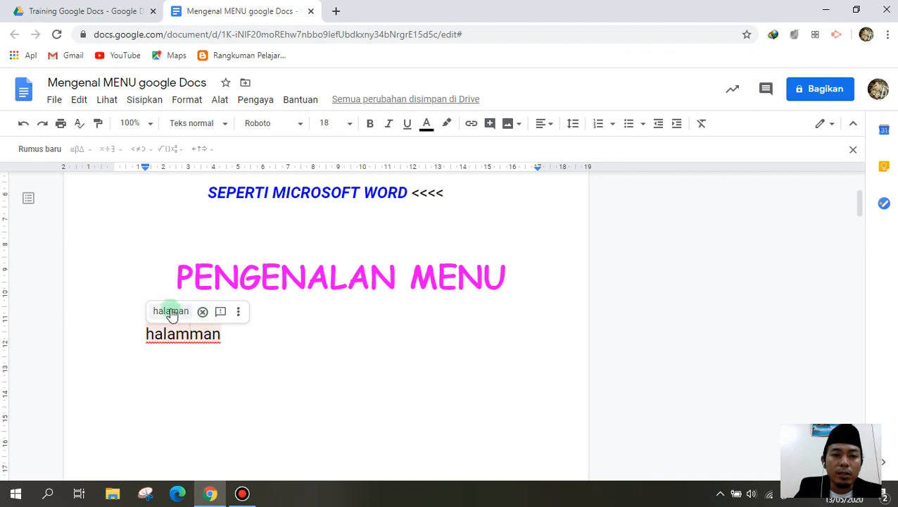
Add the misspelled word "kalimantann" after "halamman" to view its spelling suggestion, and delete the whole sample line.
click(234, 330)
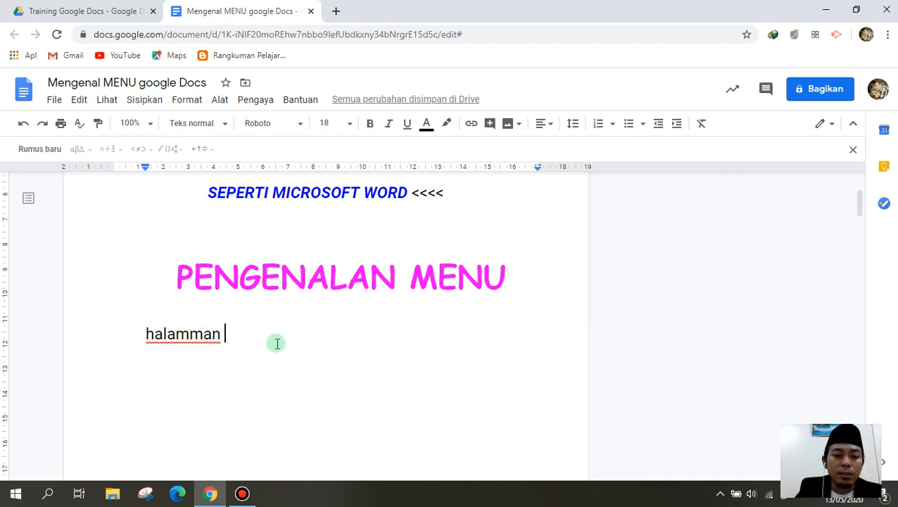
text(kalimantan)
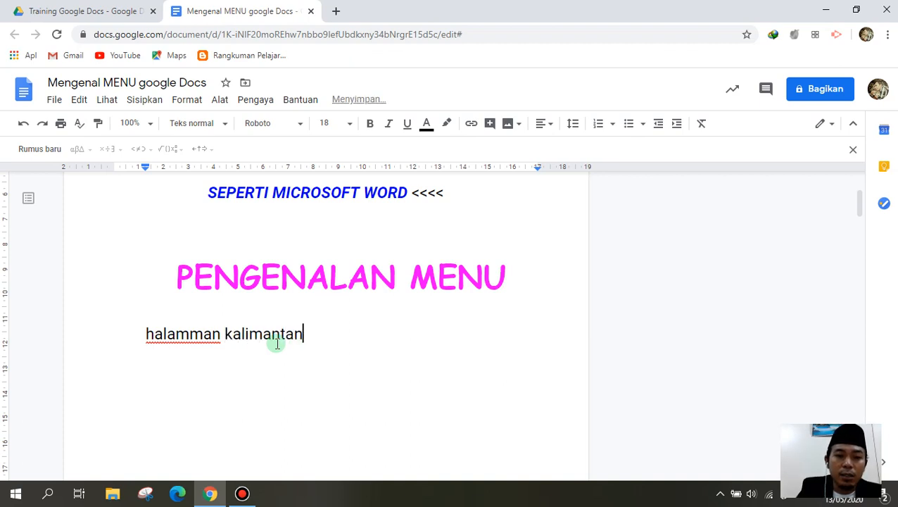
text(n)
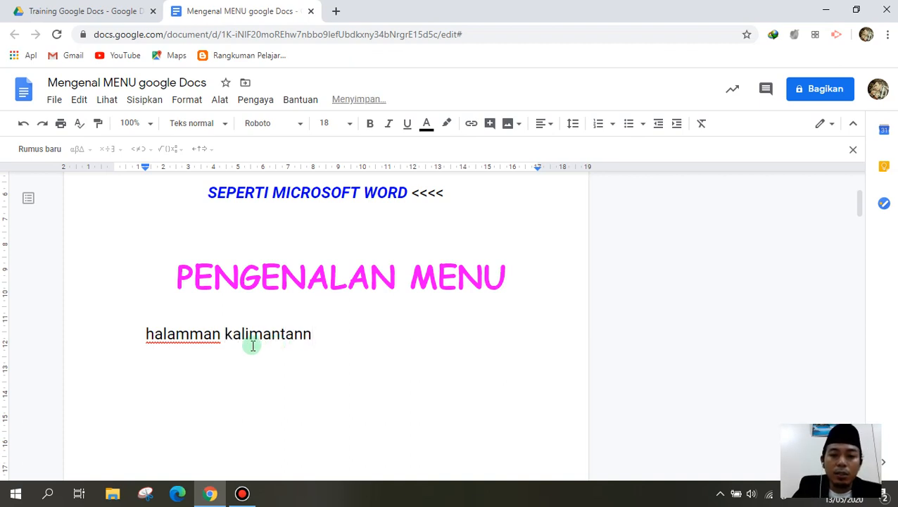
click(274, 332)
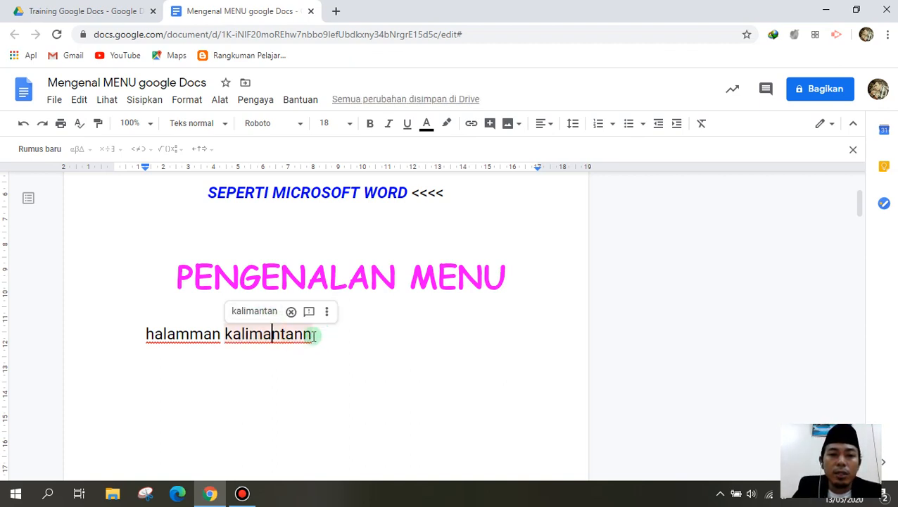
drag(340, 337, 145, 324)
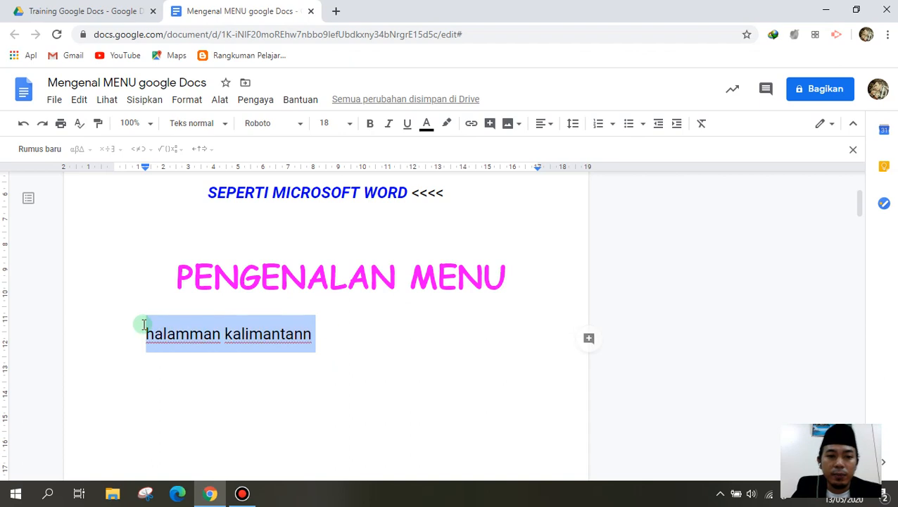
key(BackSpace)
Check the document's word count and review the remaining Alat commands down to Terjemahkan dokumen.
click(242, 101)
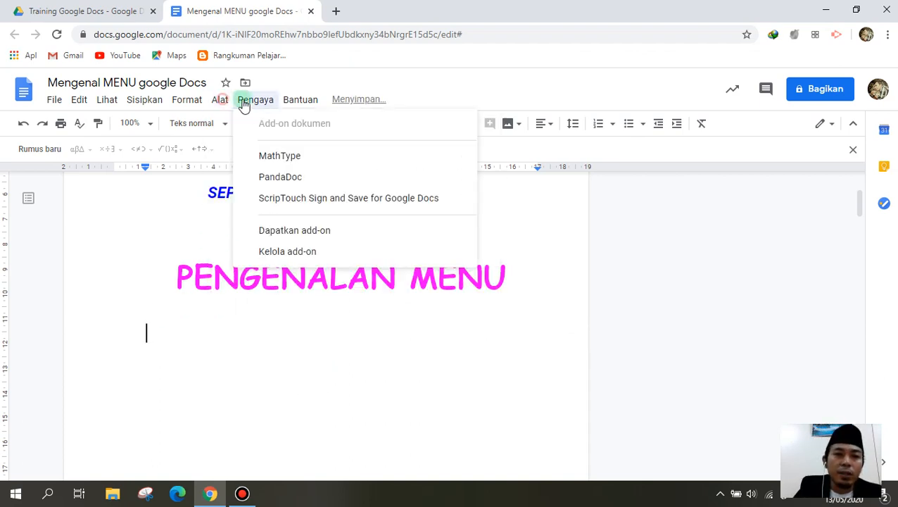
click(221, 100)
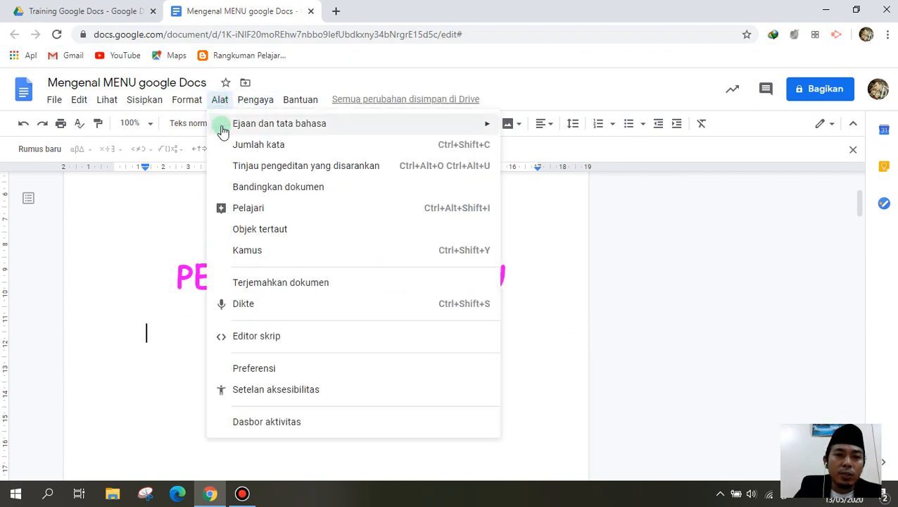
click(277, 146)
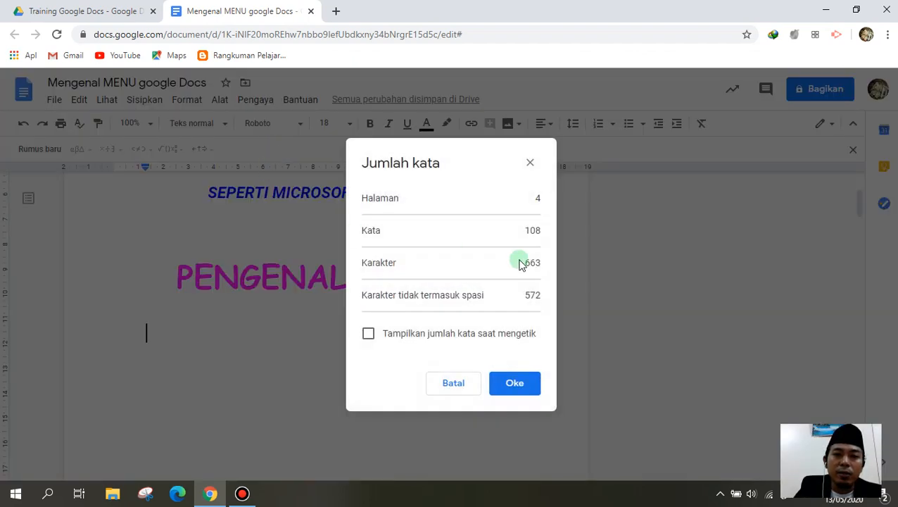
click(454, 385)
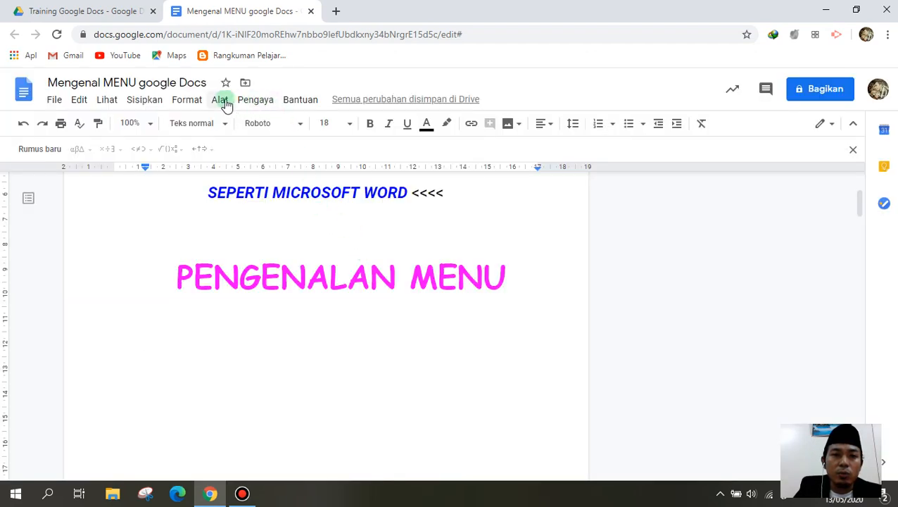
click(222, 102)
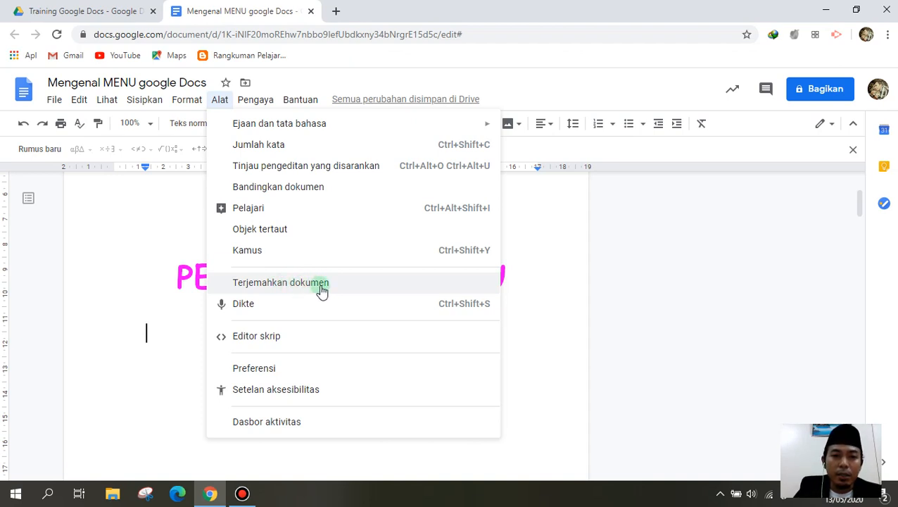
click(172, 370)
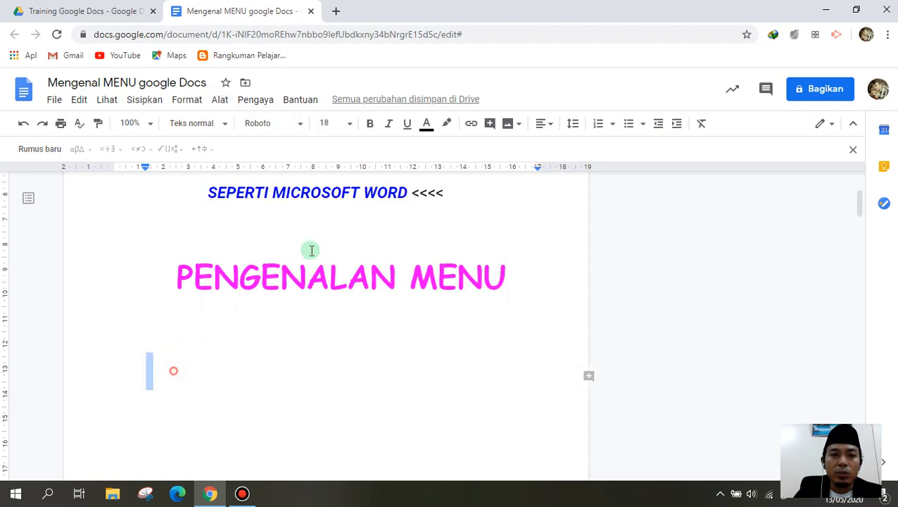
Switch to the Training Google Docs folder in Drive and open the document "english_The Three Companions".
click(87, 12)
scroll(292, 286, up, 3)
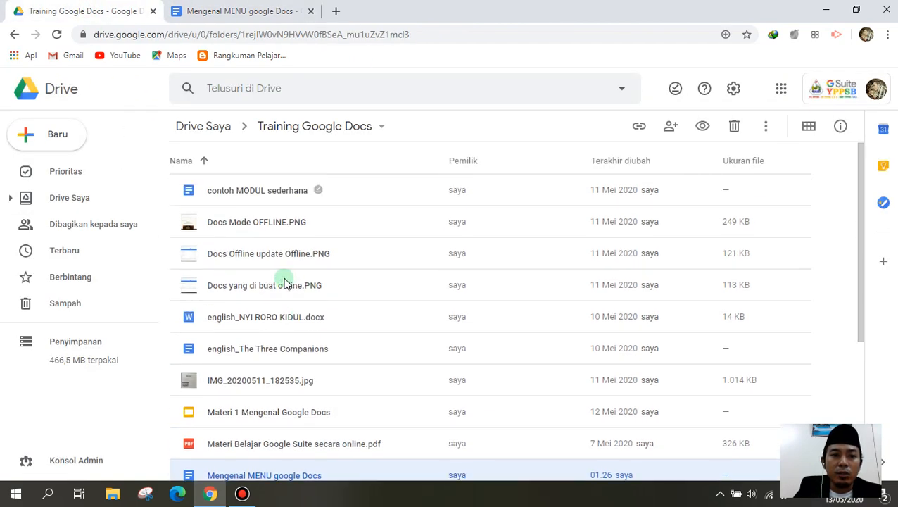
scroll(285, 283, down, 1)
click(278, 254)
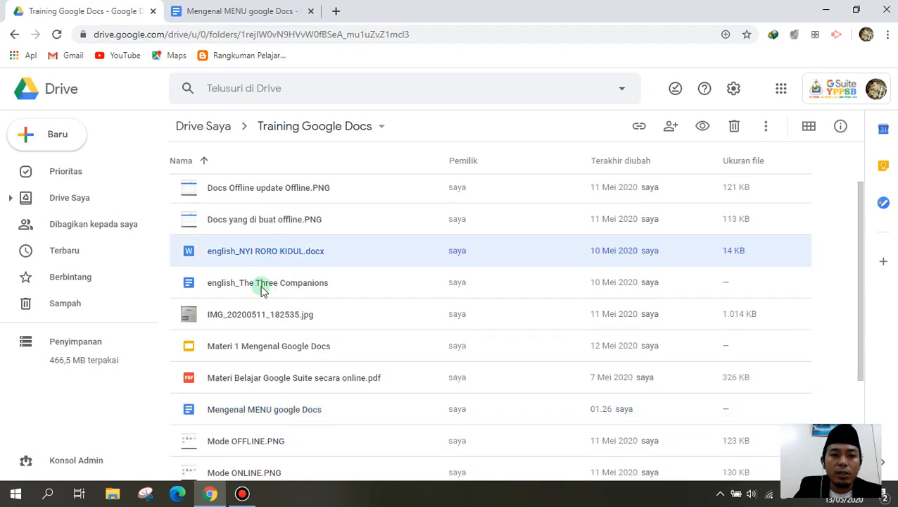
click(341, 254)
click(270, 286)
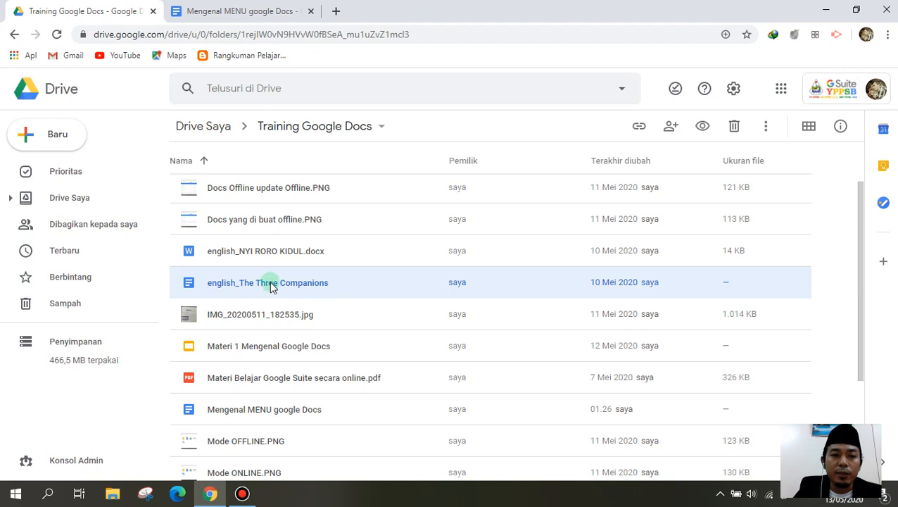
double_click(271, 284)
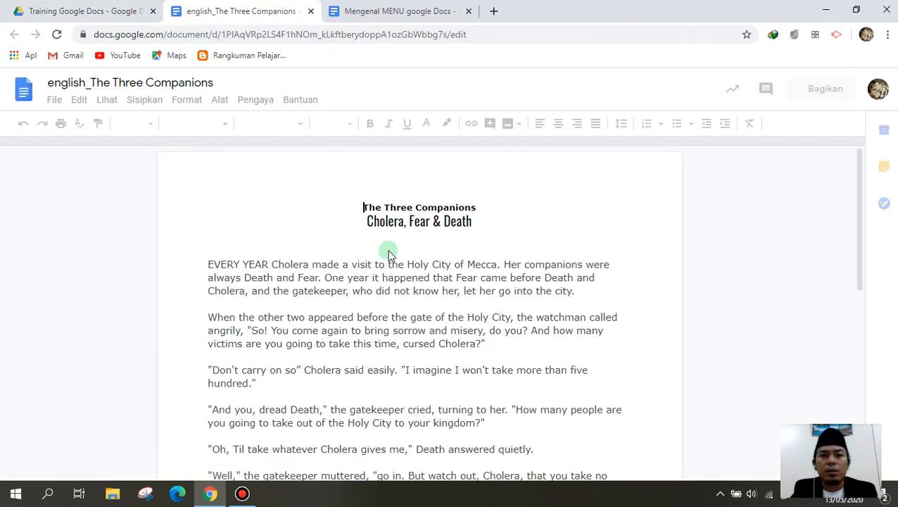
Examine the English title and story text of the opened document.
scroll(384, 253, down, 2)
scroll(361, 216, up, 2)
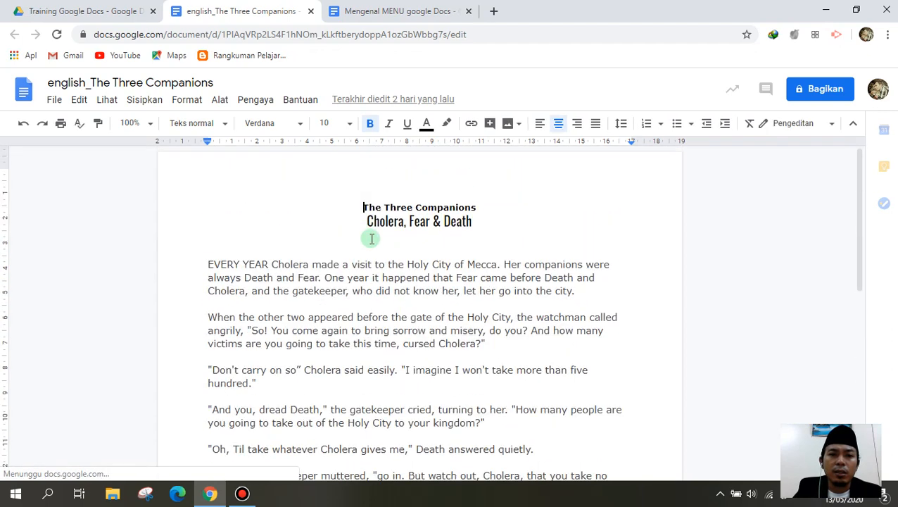
drag(353, 213, 483, 402)
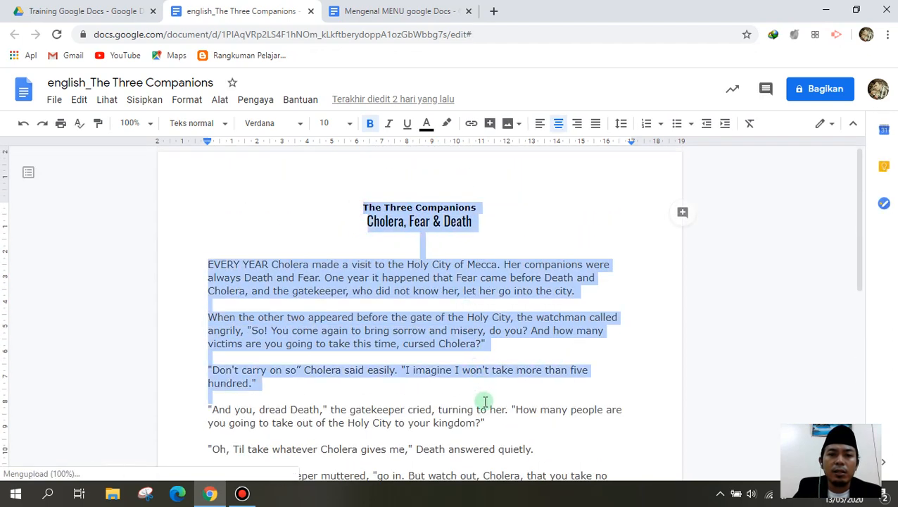
click(520, 214)
drag(357, 207, 494, 397)
click(509, 220)
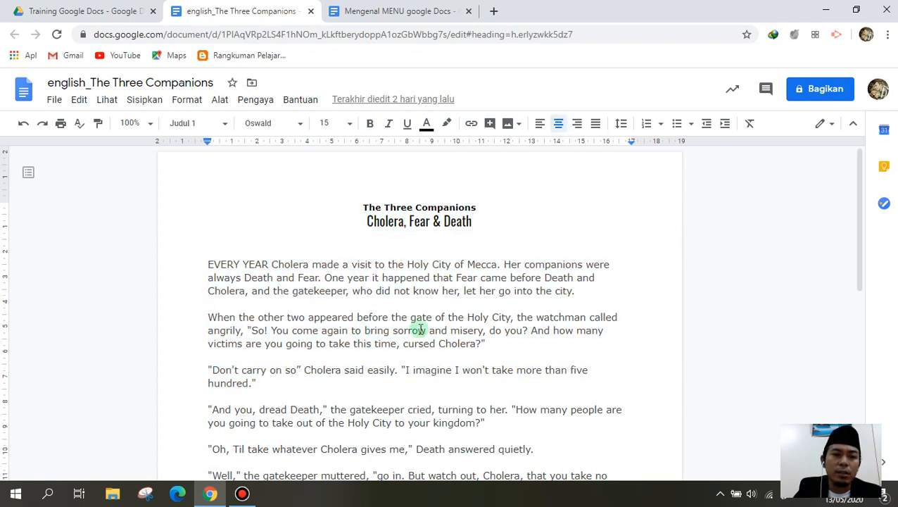
scroll(418, 328, down, 1)
scroll(420, 329, up, 1)
click(350, 215)
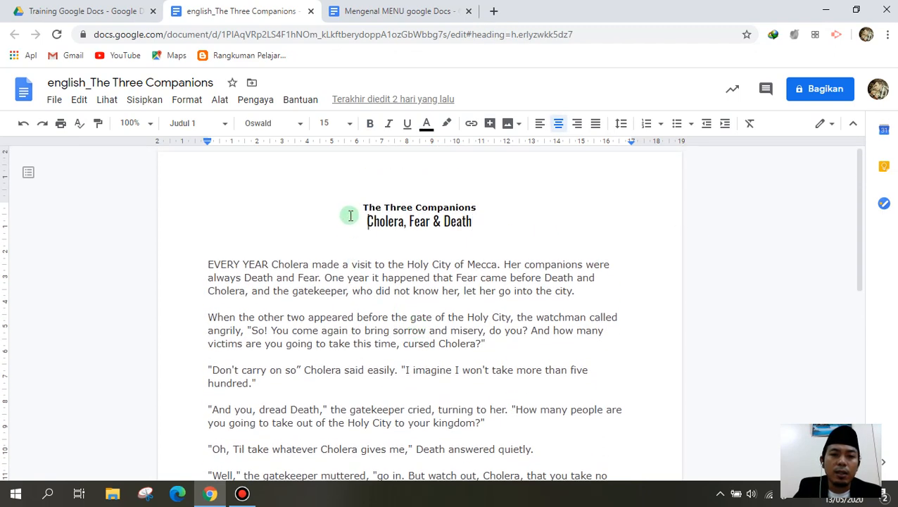
Create a translated copy of "english_The Three Companions" in Indonesian, keeping the suggested document title.
click(218, 100)
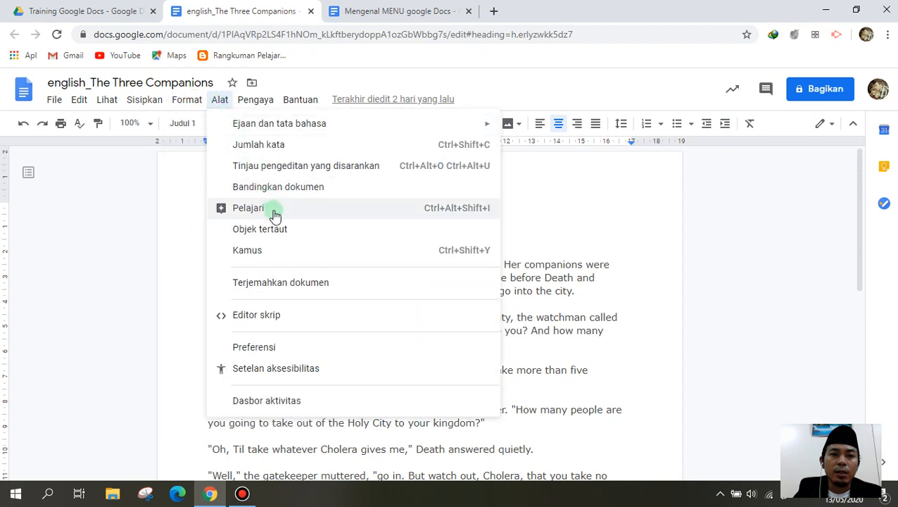
click(276, 283)
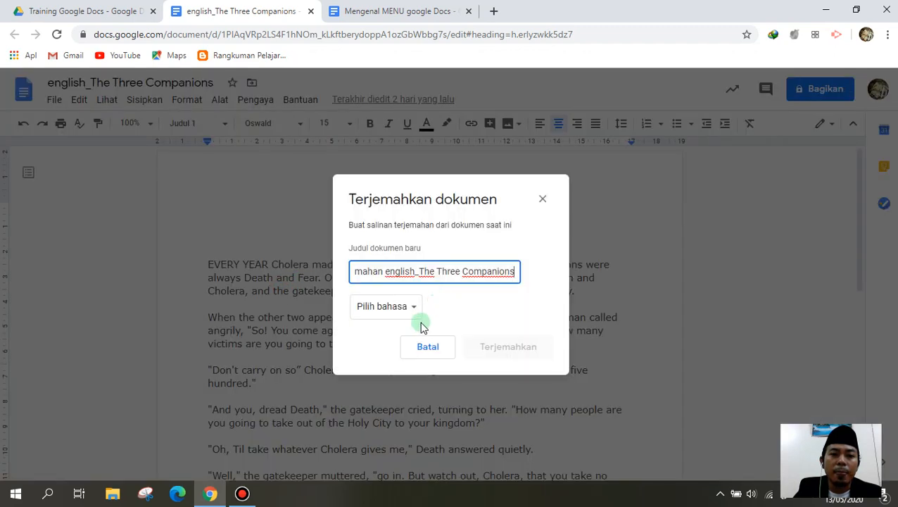
click(408, 309)
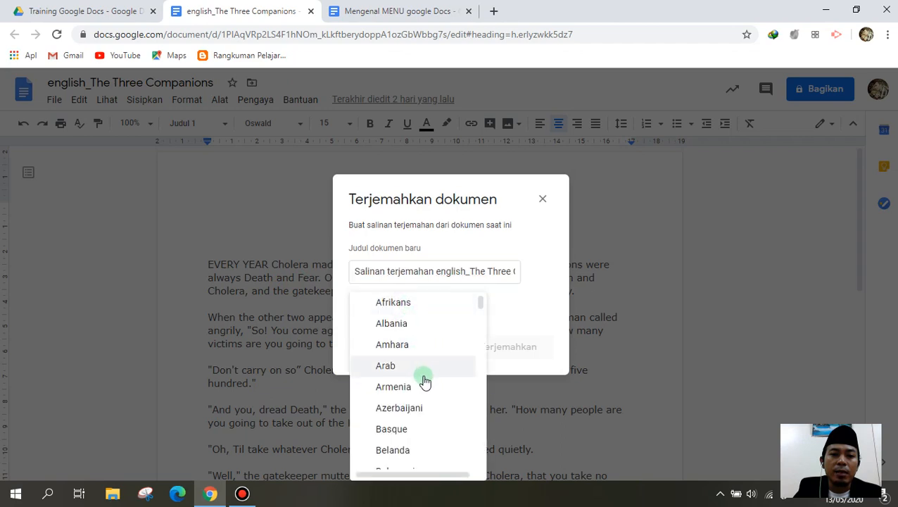
scroll(422, 378, down, 5)
scroll(424, 379, down, 6)
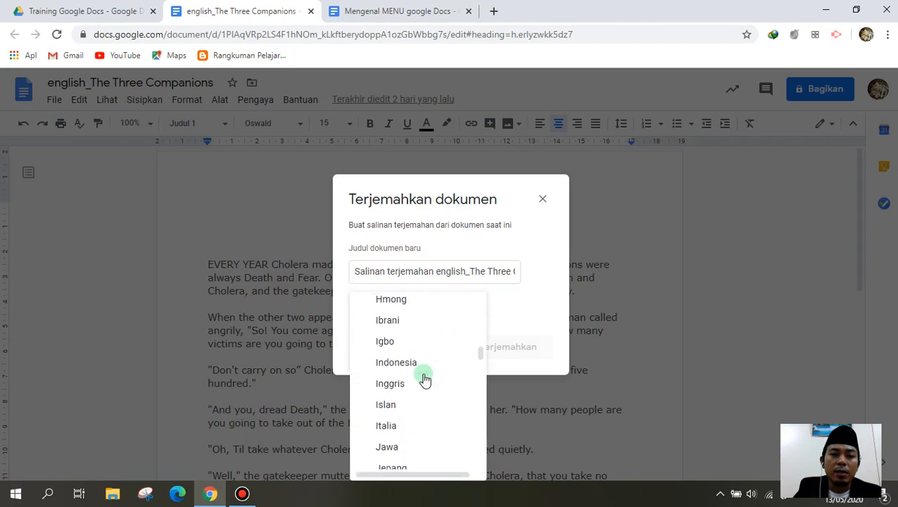
scroll(408, 370, up, 1)
click(402, 364)
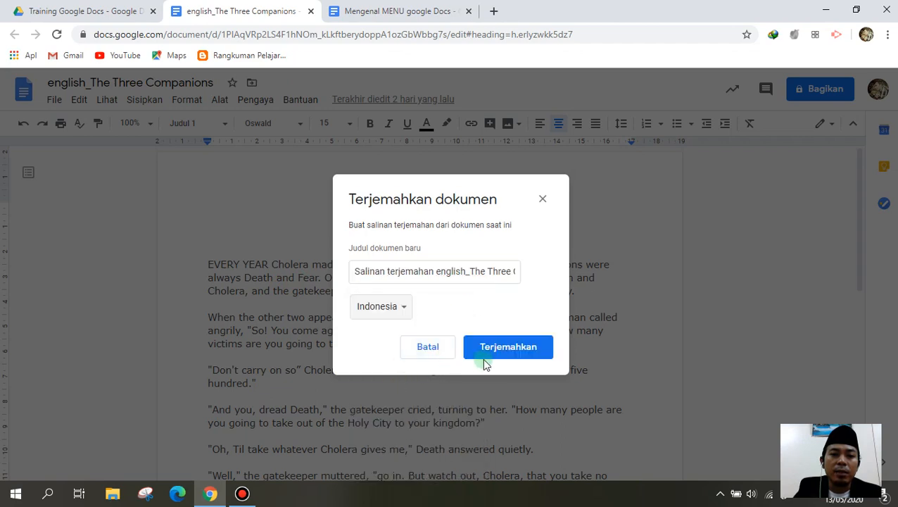
click(503, 352)
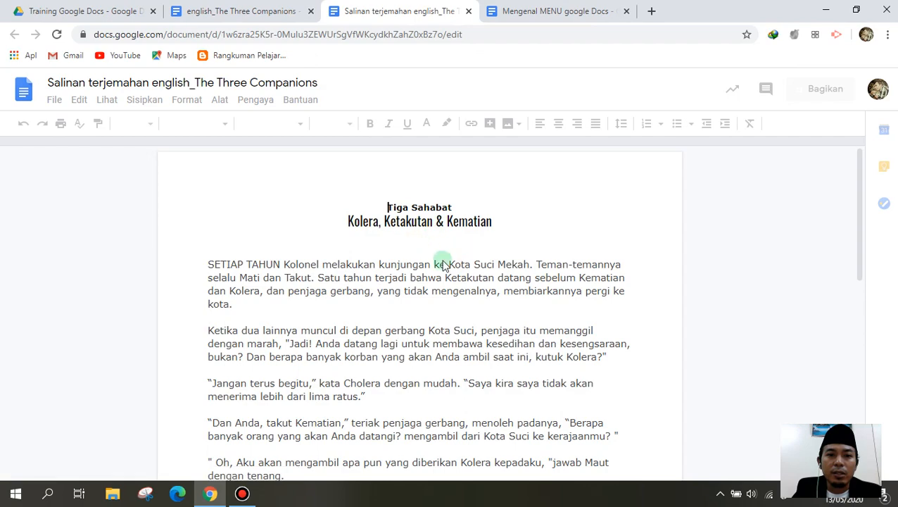
Read through the Indonesian translation from the title to the last paragraph.
scroll(361, 268, down, 4)
click(370, 252)
scroll(380, 271, down, 1)
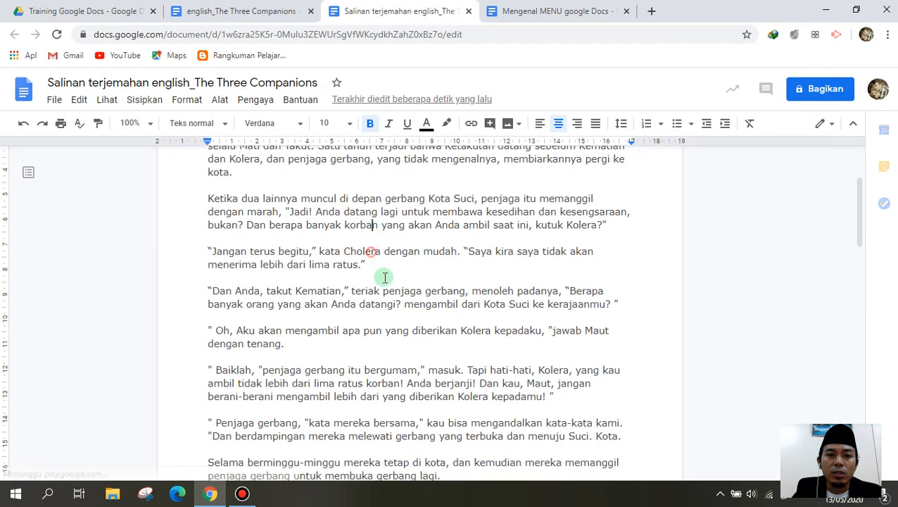
scroll(385, 277, down, 15)
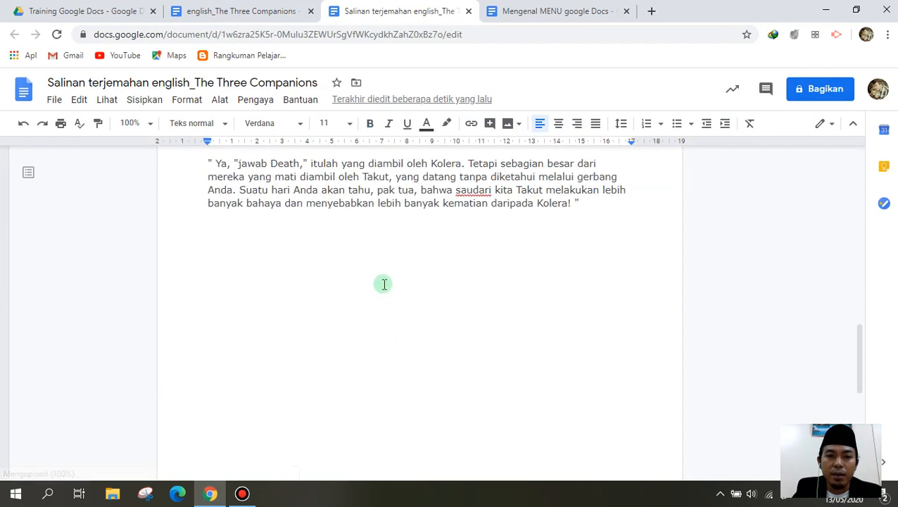
scroll(383, 284, up, 20)
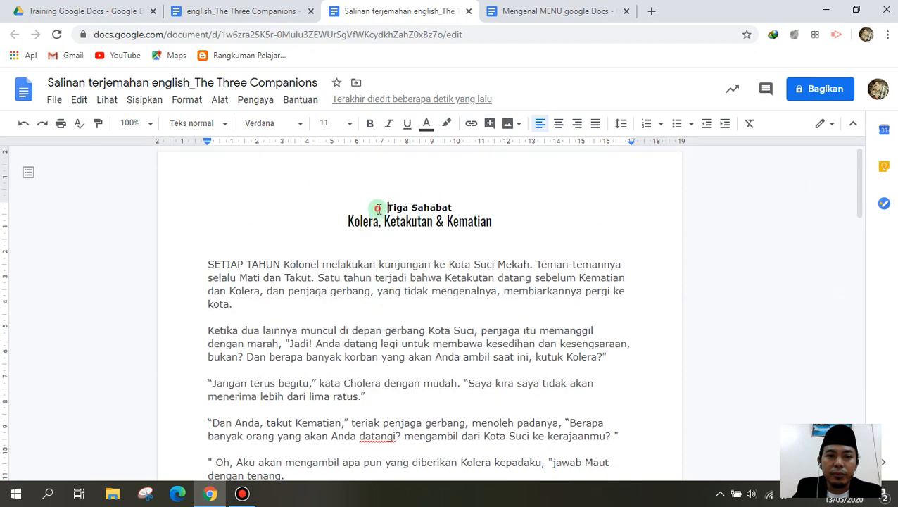
Return to the English document "english_The Three Companions" and create a translated copy in Javanese (Jawa), keeping the suggested title.
click(251, 12)
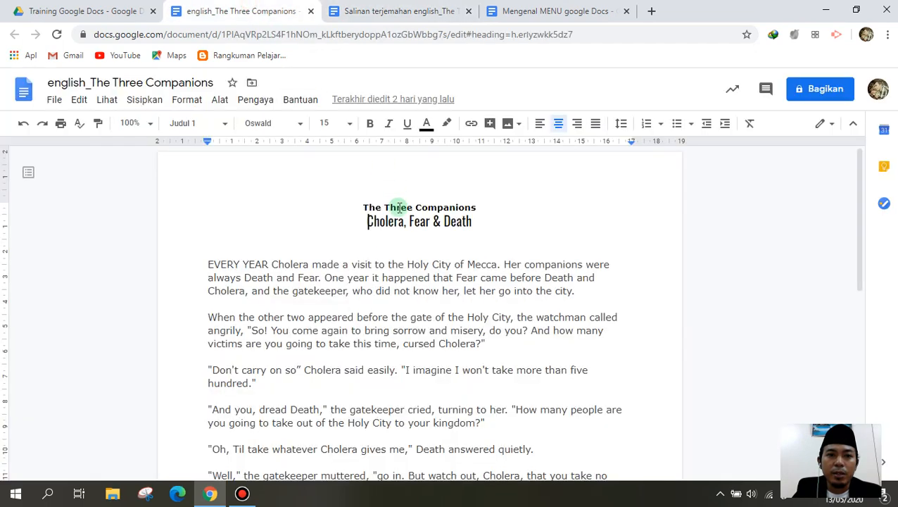
click(342, 268)
click(208, 124)
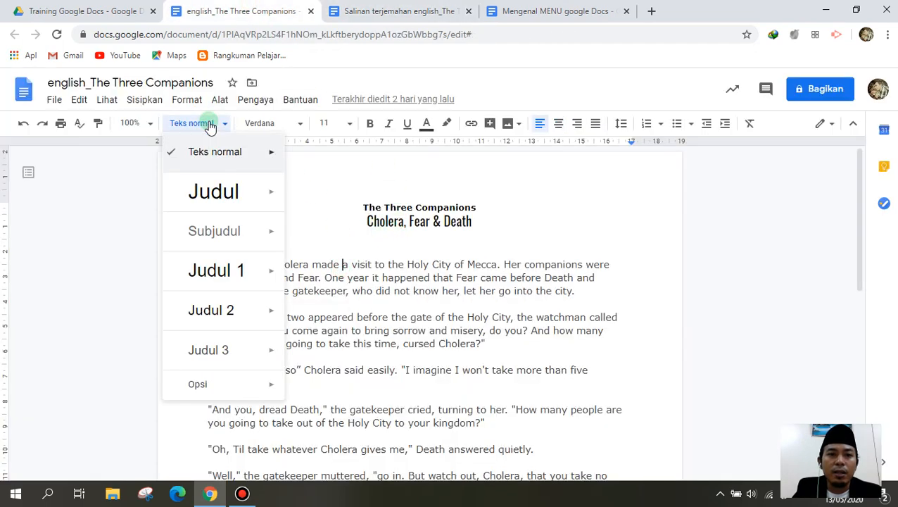
click(264, 102)
click(221, 100)
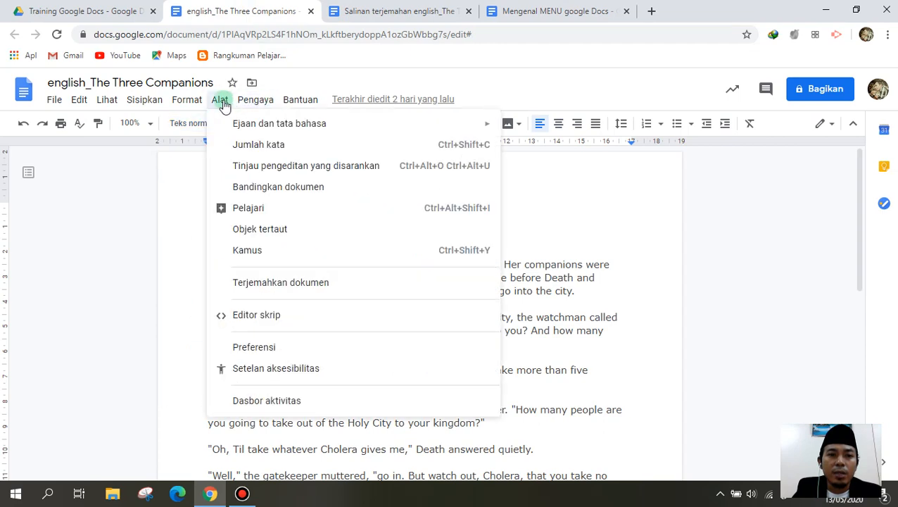
click(287, 282)
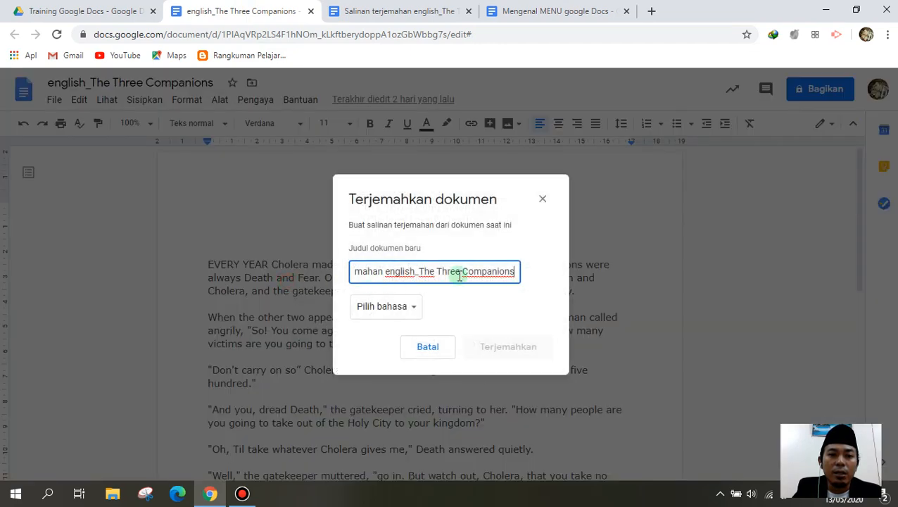
click(396, 310)
scroll(409, 366, down, 7)
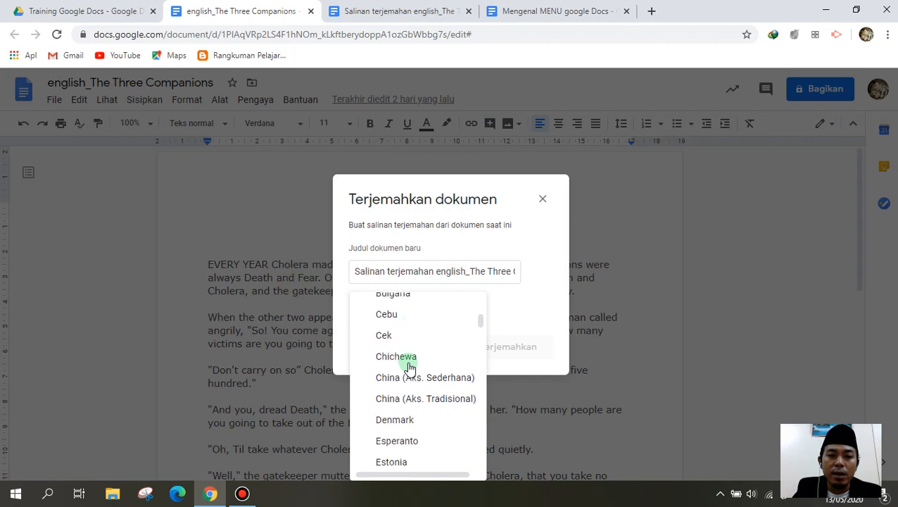
scroll(409, 370, down, 3)
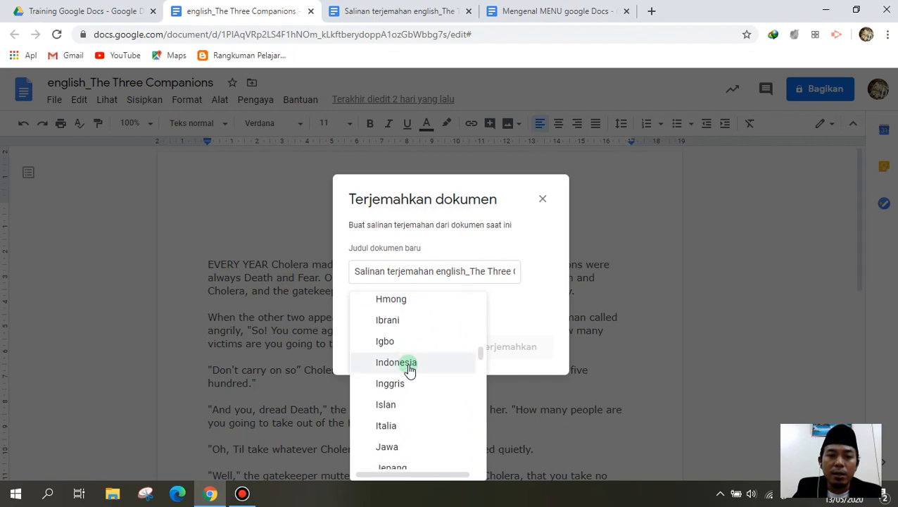
scroll(408, 380, down, 2)
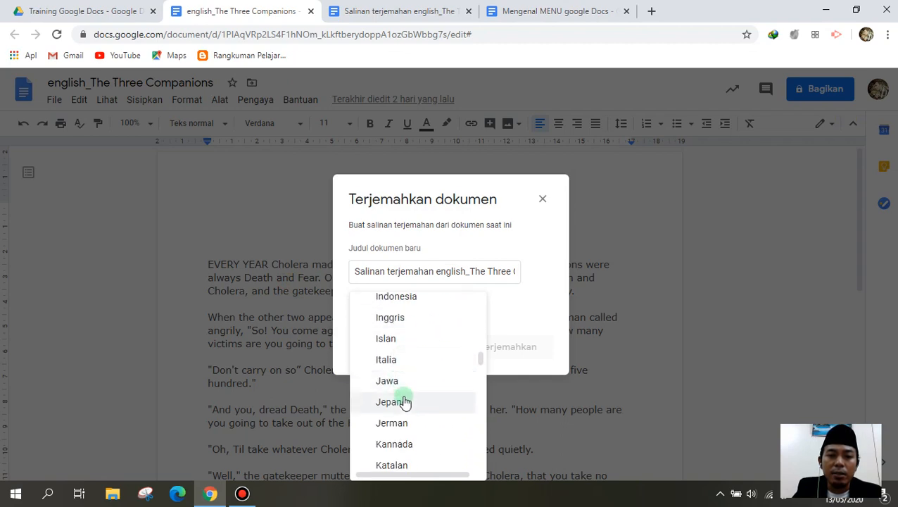
scroll(405, 401, down, 4)
scroll(405, 400, up, 2)
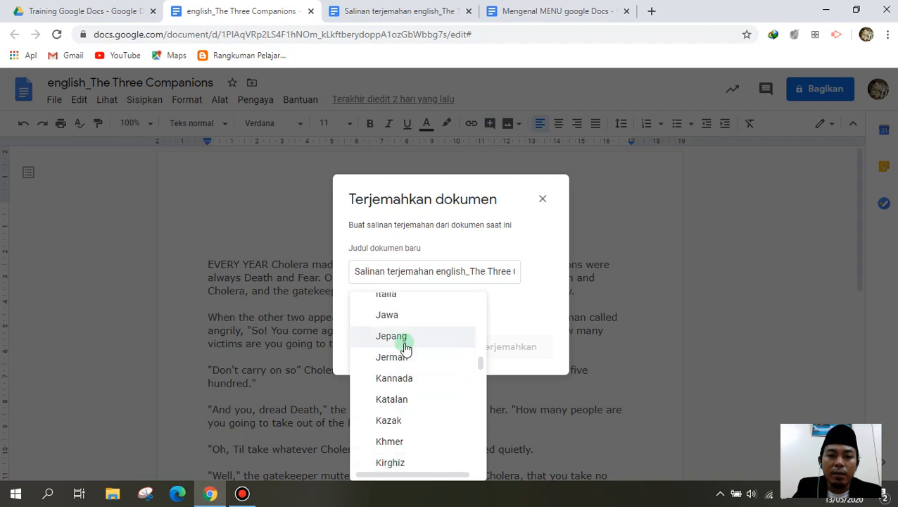
click(395, 320)
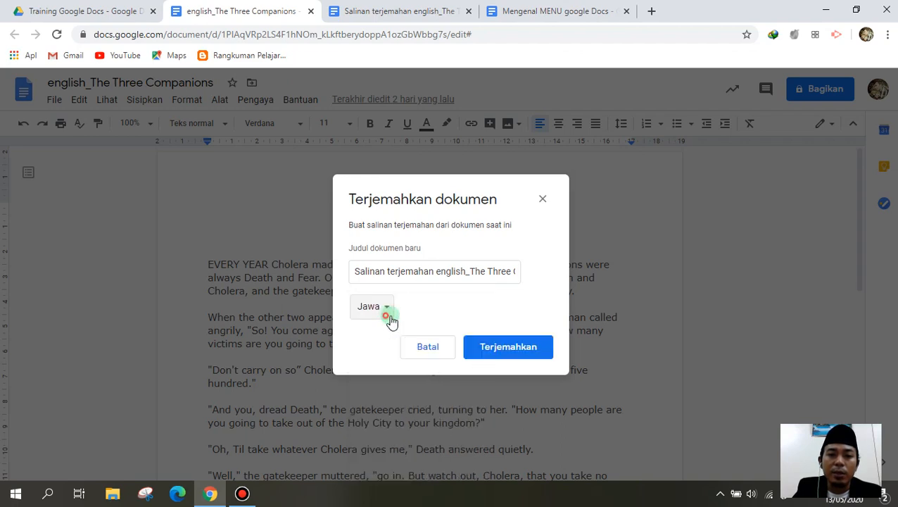
click(533, 350)
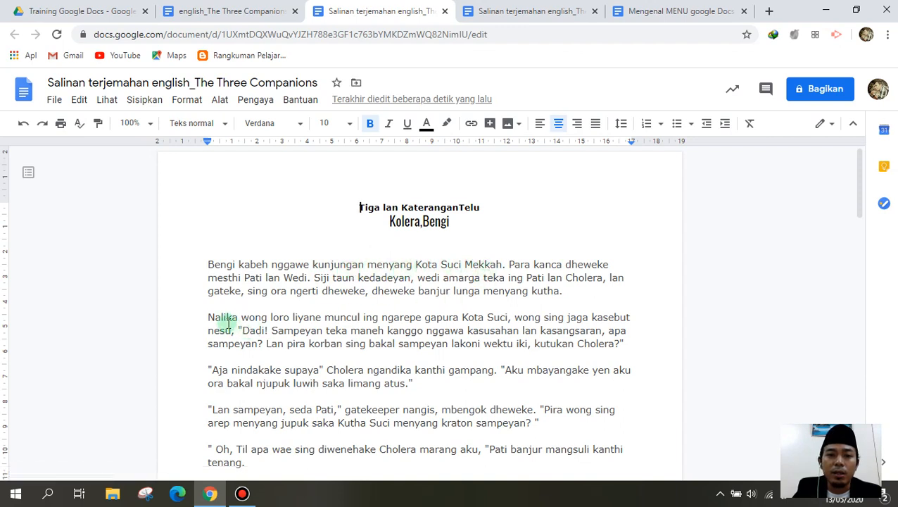
Close the Javanese translation, the English original and the Indonesian translation to return to "Mengenal MENU google Docs".
click(305, 240)
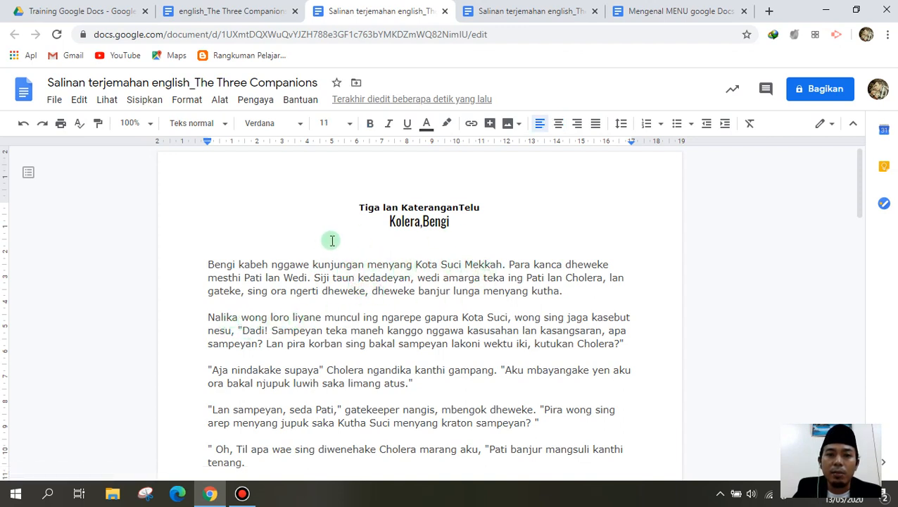
click(445, 11)
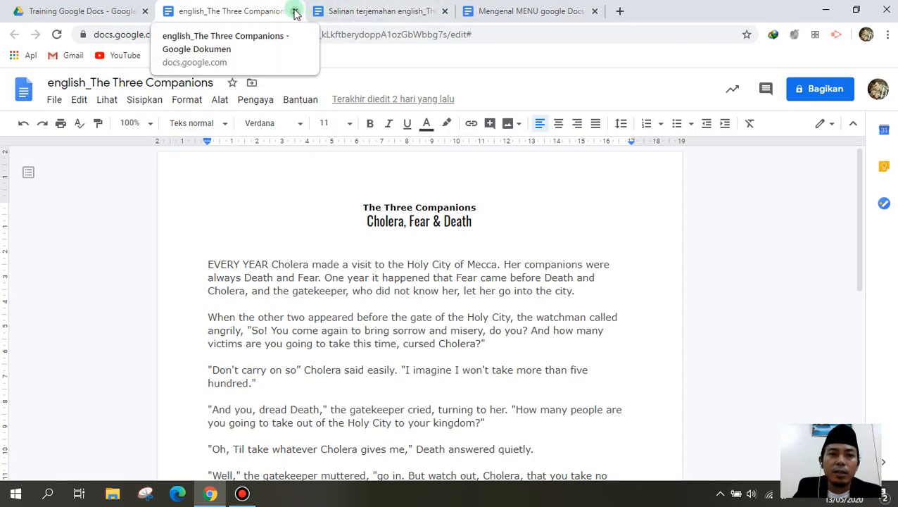
click(295, 12)
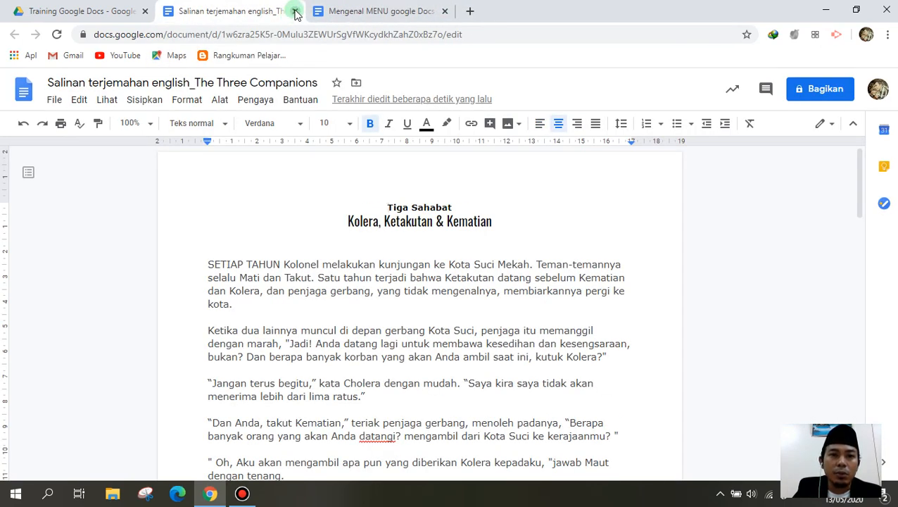
click(295, 12)
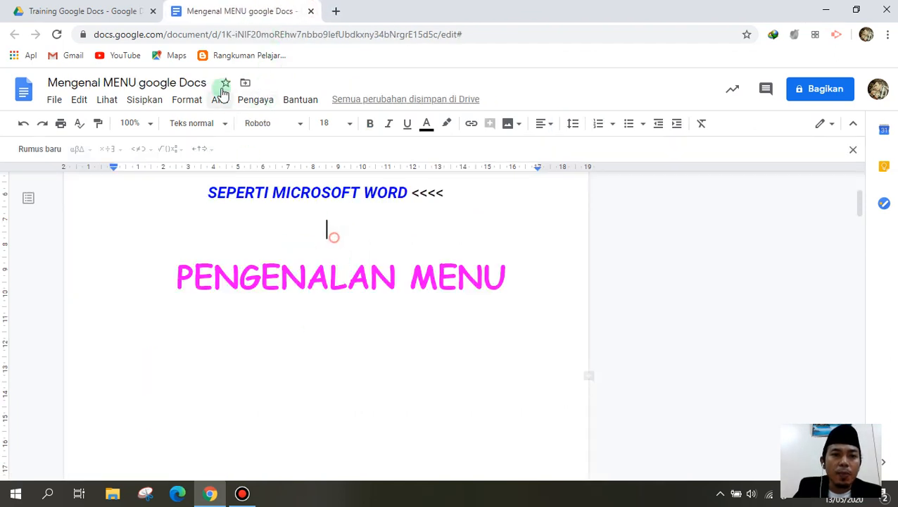
Add an empty line below the heading "PENGENALAN MENU" and open the voice typing tool (Dikte).
click(255, 102)
mouse_move(219, 101)
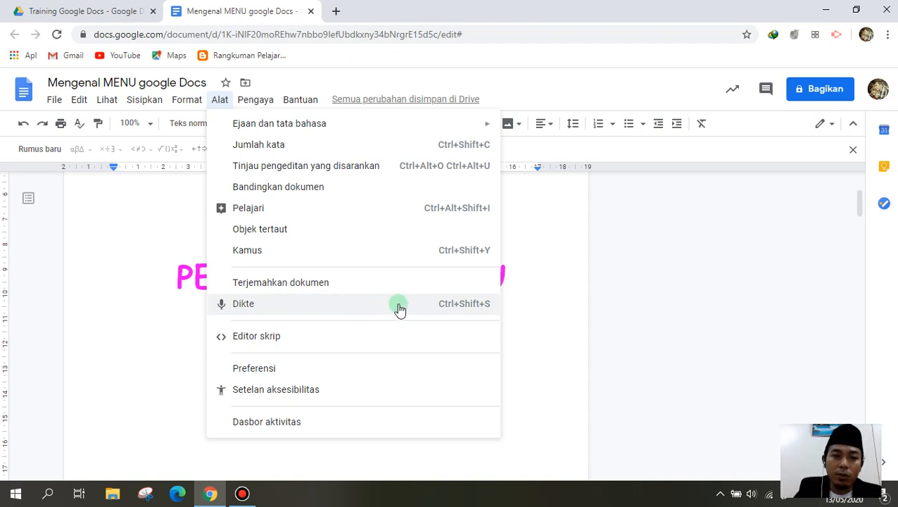
click(178, 302)
click(537, 289)
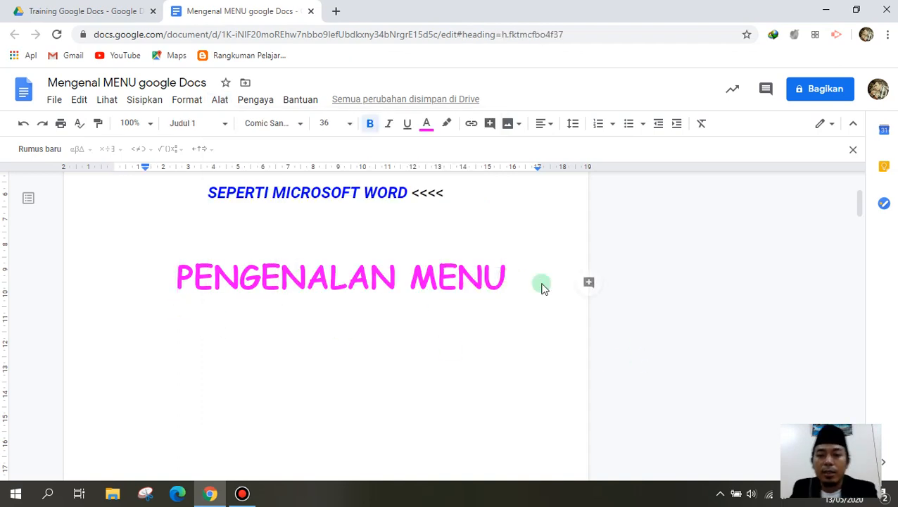
key(Return)
click(252, 100)
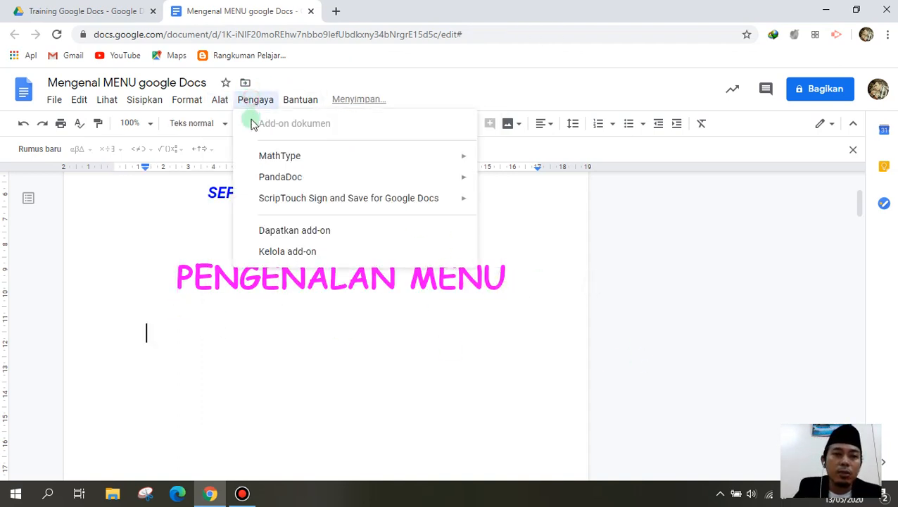
click(220, 100)
click(252, 304)
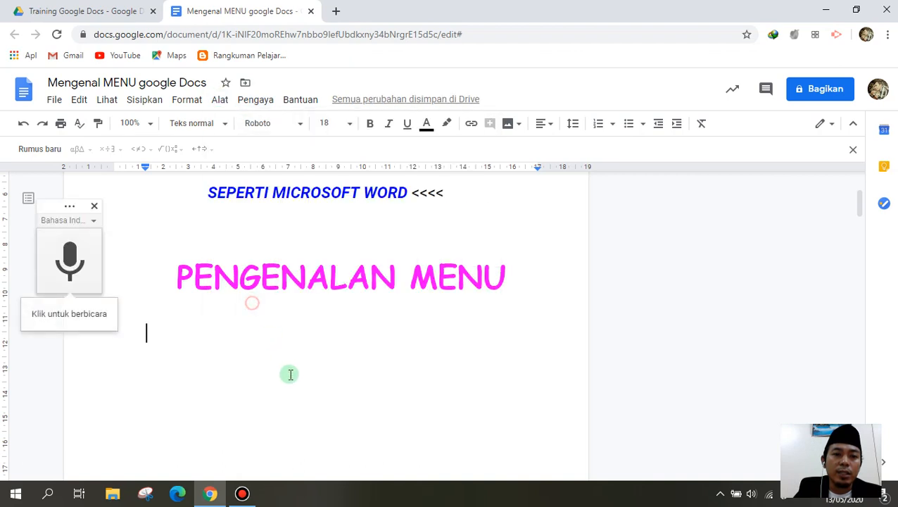
Dictate in Bahasa Indonesia: "Bapak Ibu yang kami hormati Selamat datang di pelatihan Google Docs hari ke-5 materi yang kedua".
click(83, 221)
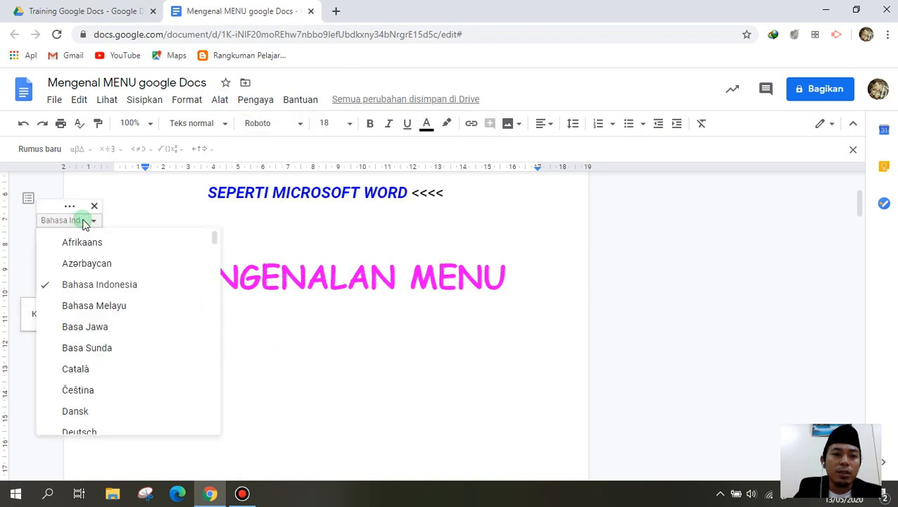
click(100, 285)
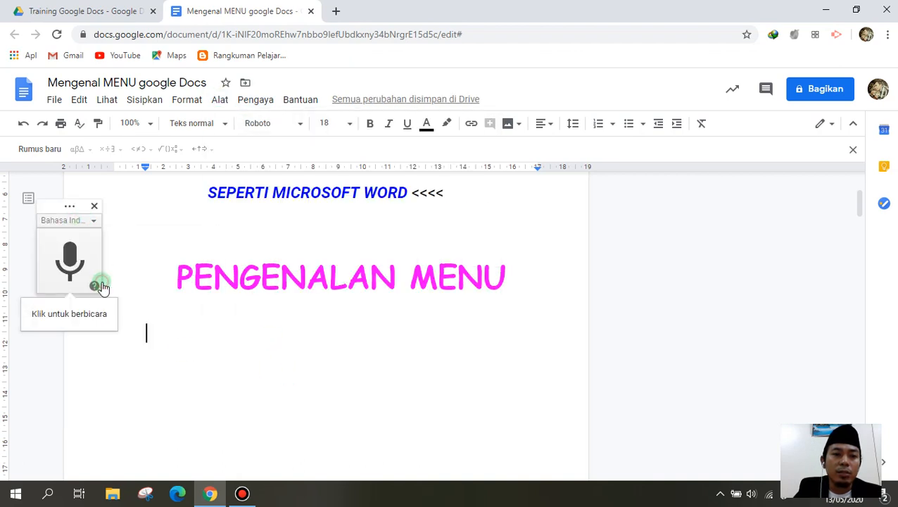
click(69, 256)
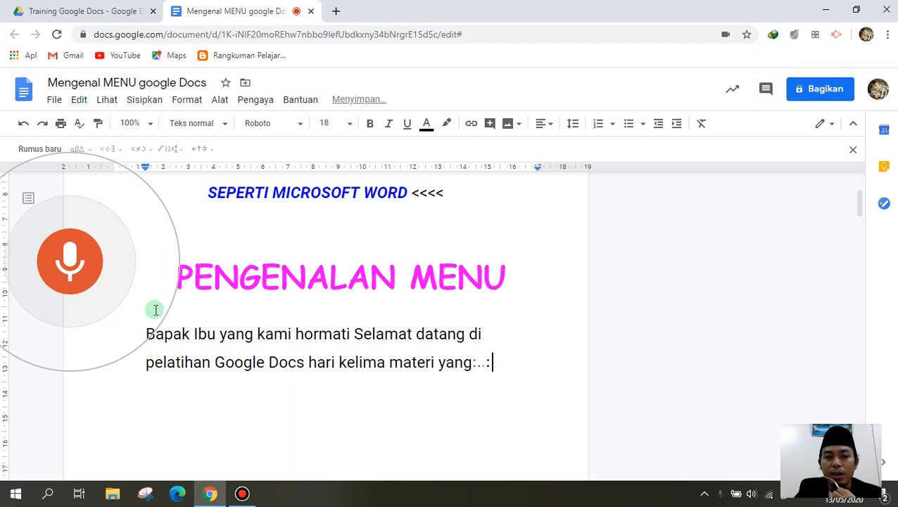
click(70, 268)
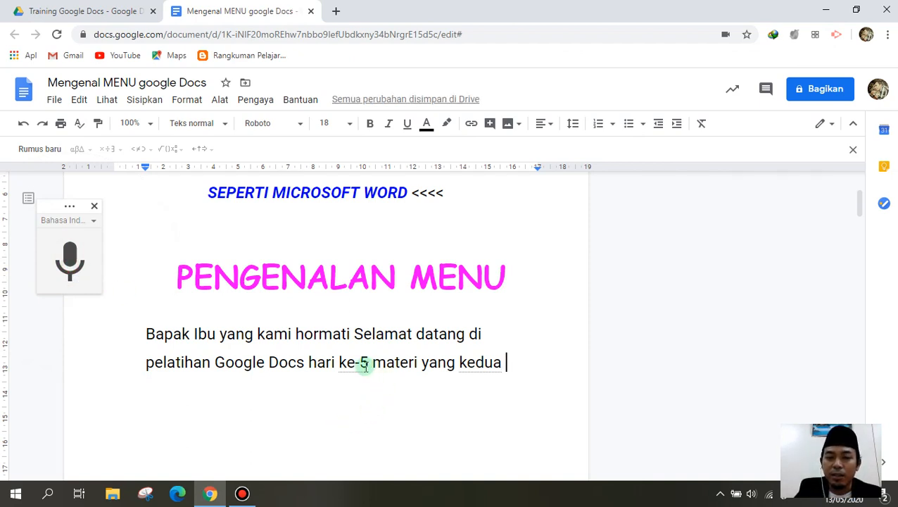
Dictate "Namanya mengetik pakai mulut" on a new line below the welcome sentence, followed by a line break.
key(Return)
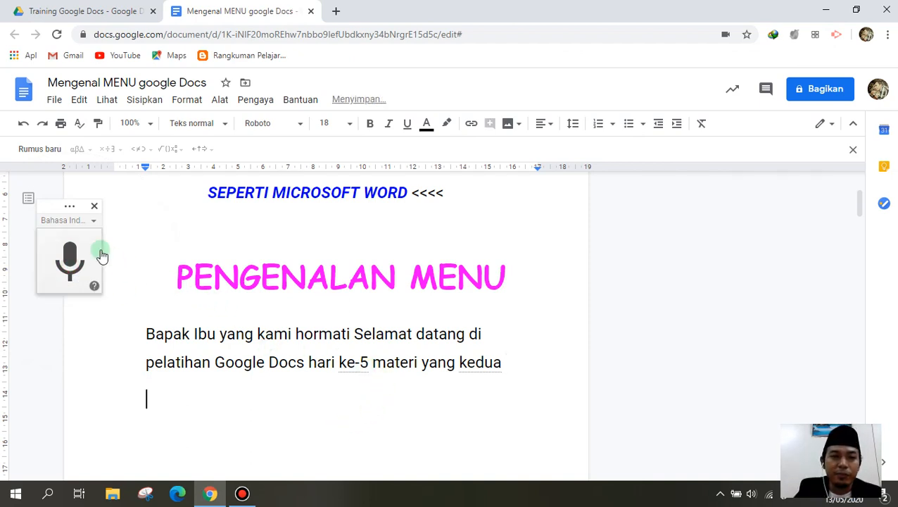
click(70, 261)
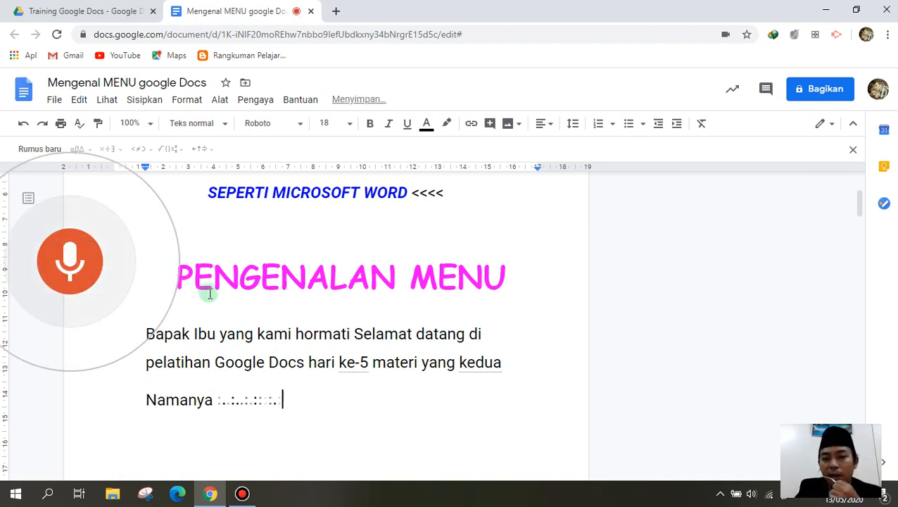
click(76, 264)
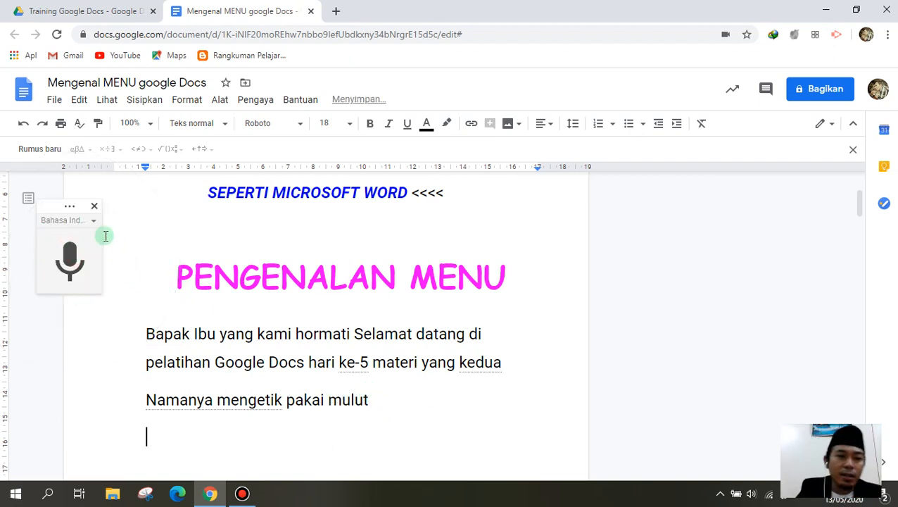
Set the dictation language to العربية (السعودية) and dictate "بسم الله الرحمن الرحيم السلام عليكم ورحمه الله وبركاته" on the empty line.
click(92, 220)
scroll(114, 325, down, 10)
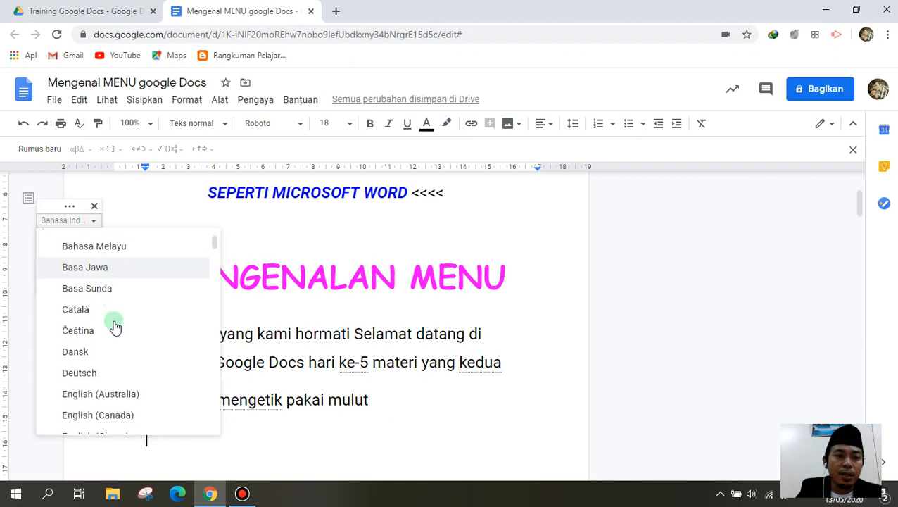
scroll(118, 330, down, 15)
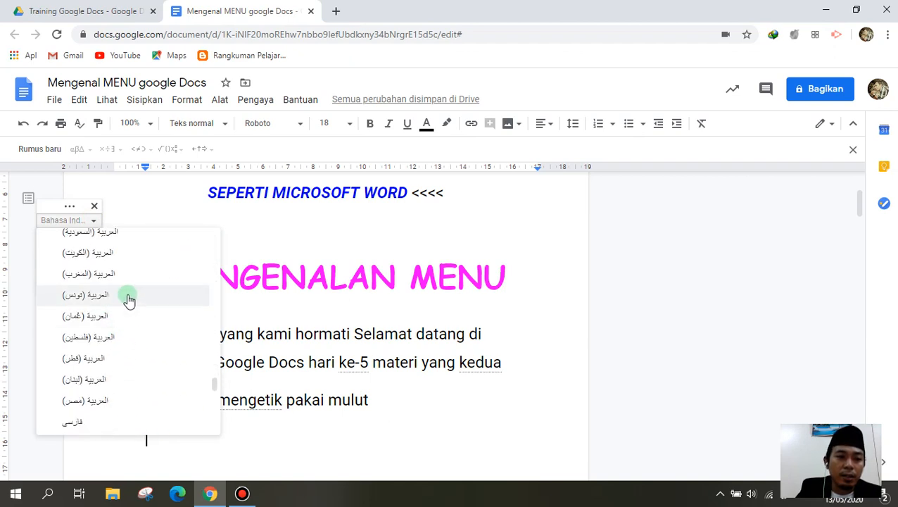
scroll(129, 336, up, 2)
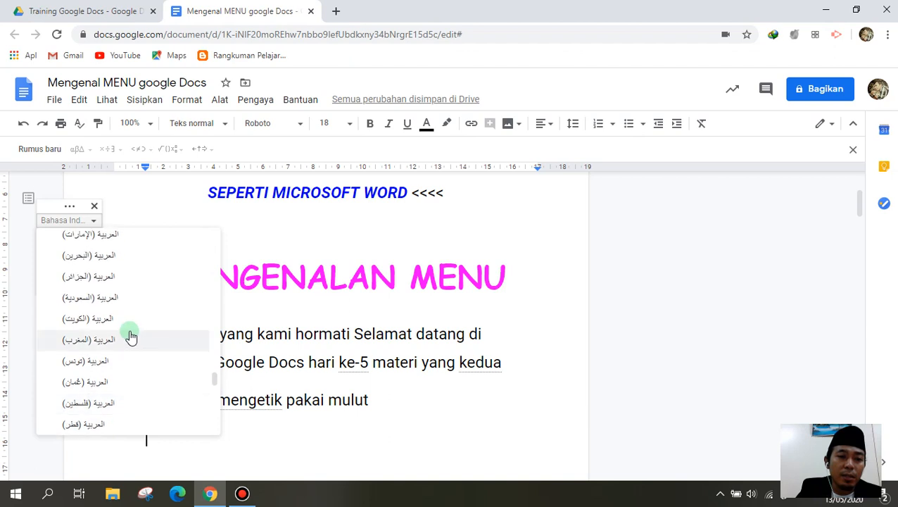
scroll(130, 336, up, 4)
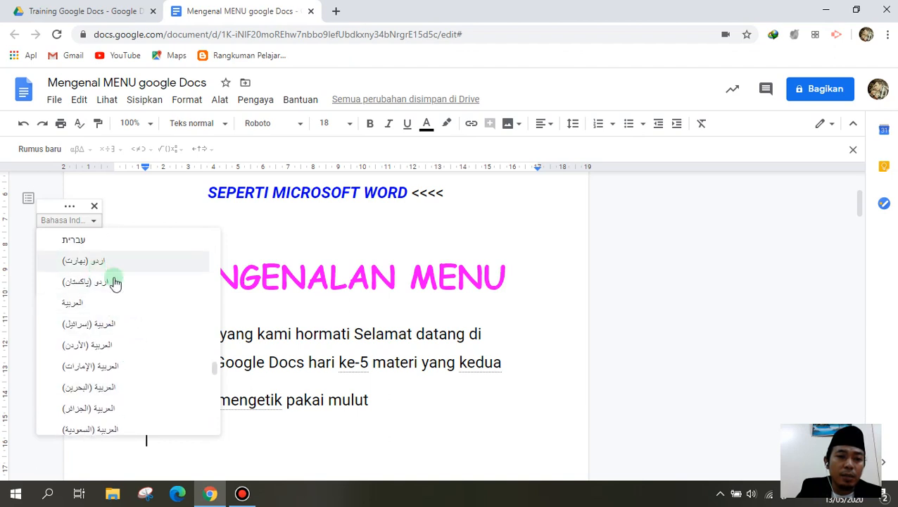
scroll(106, 381, down, 3)
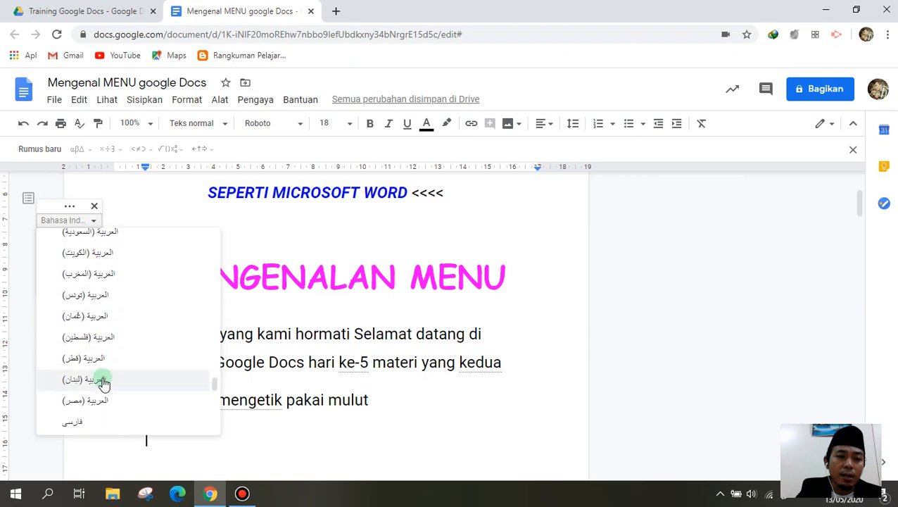
scroll(111, 380, down, 1)
scroll(111, 377, up, 4)
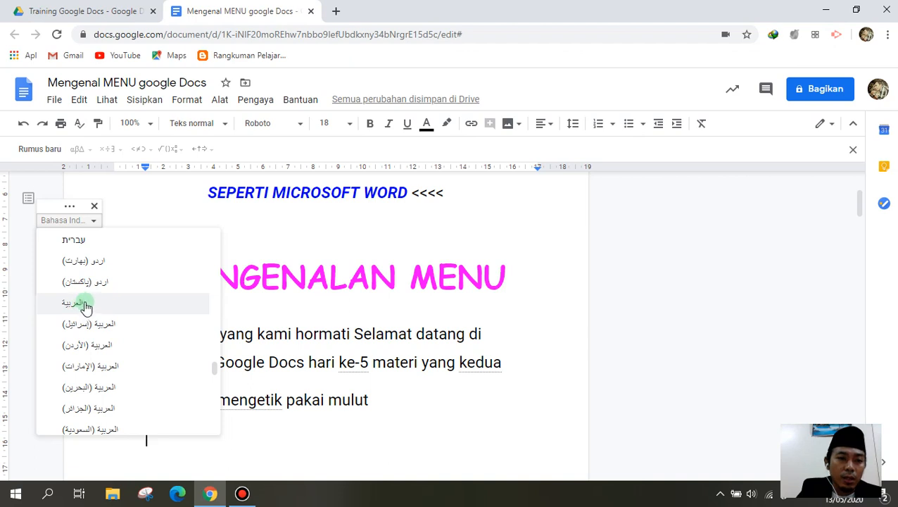
scroll(99, 309, down, 1)
click(90, 364)
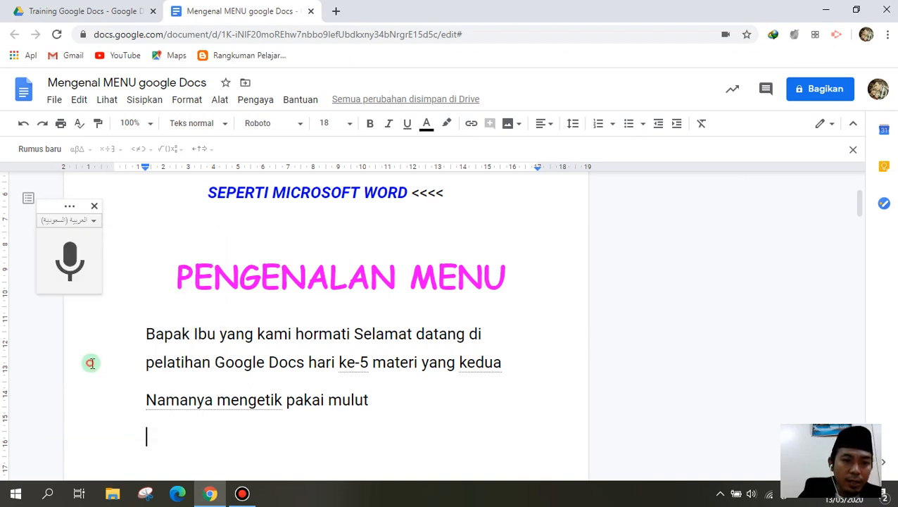
click(90, 285)
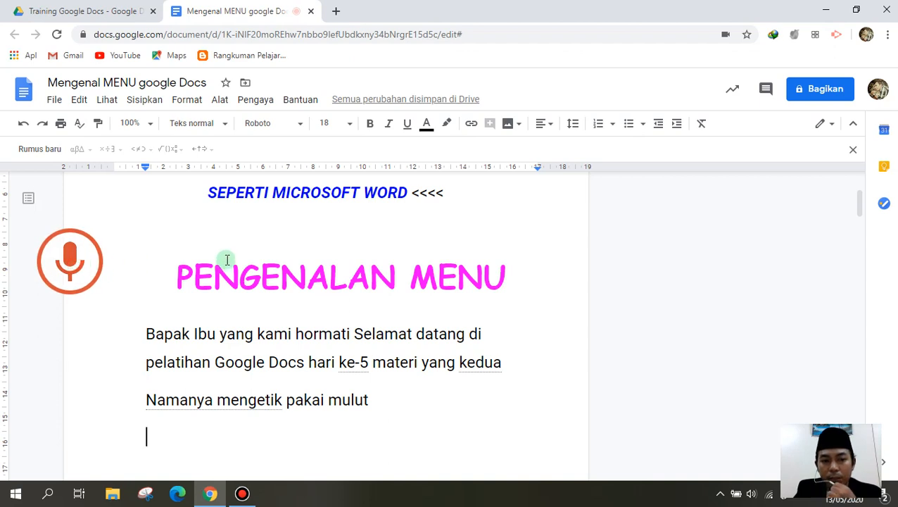
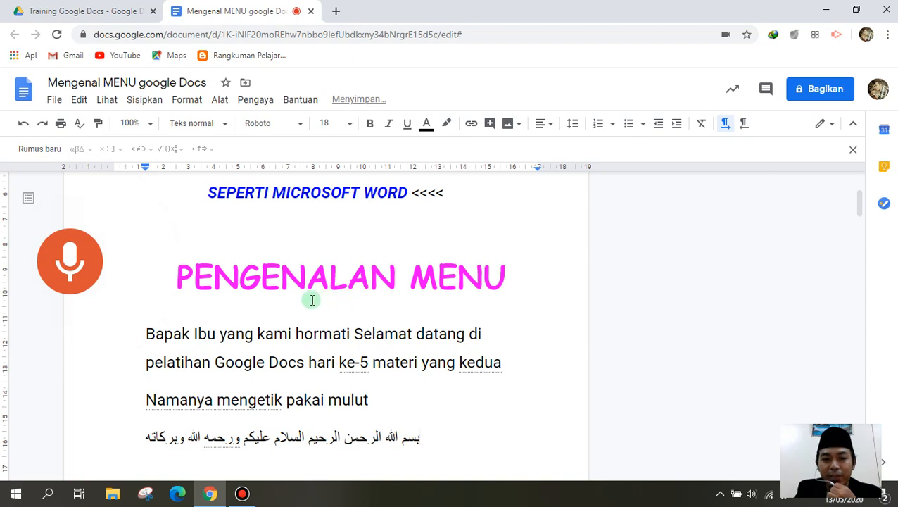
click(75, 265)
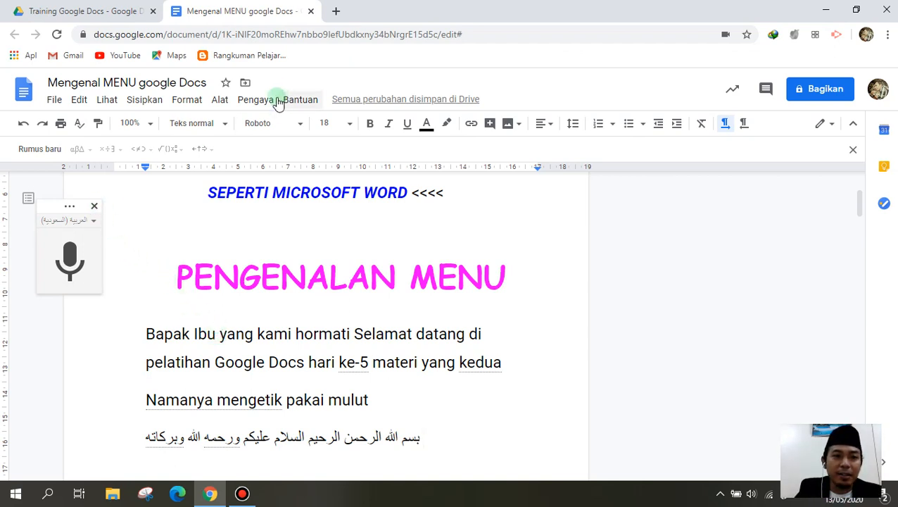
Open the document's script editor (Editor skrip) to view the empty script project, and close it again.
click(216, 102)
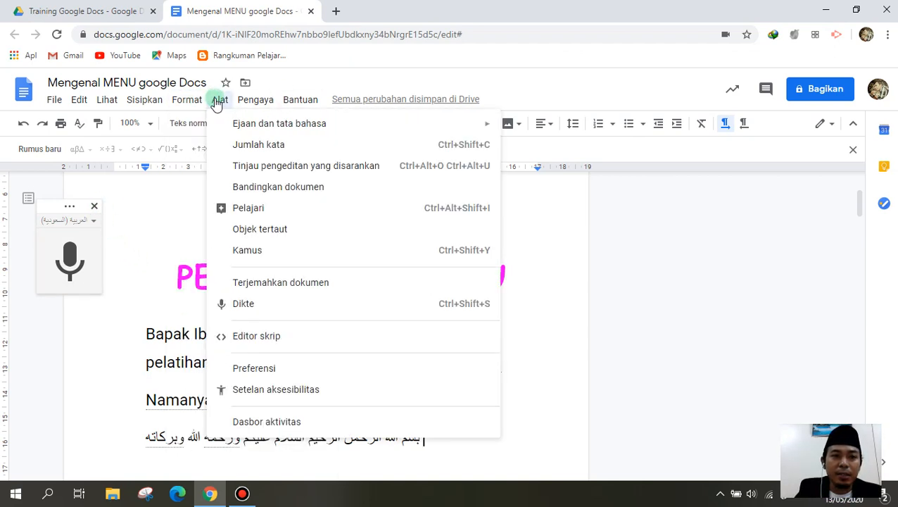
click(278, 336)
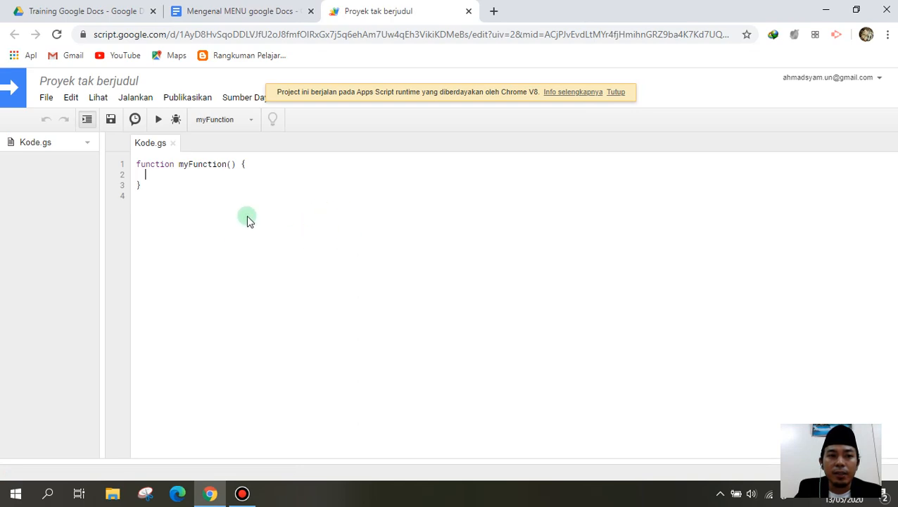
click(468, 12)
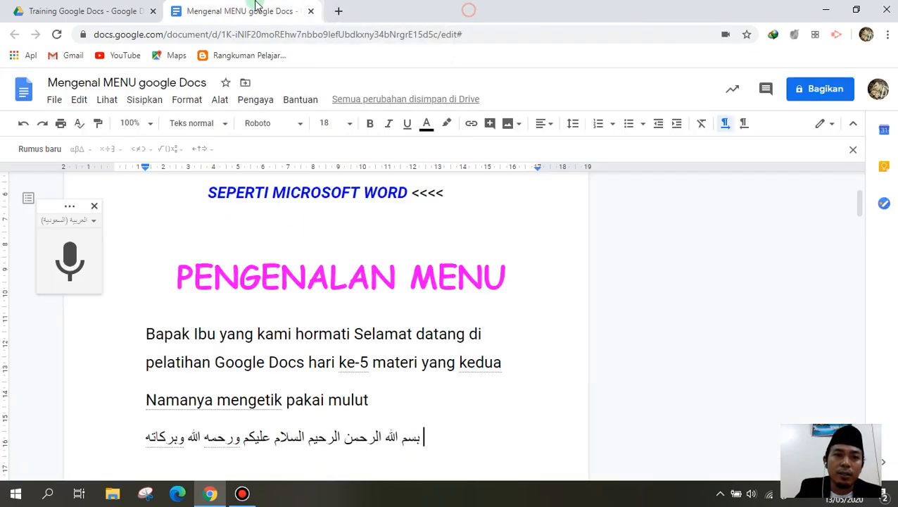
Look through the remaining tool options, the installed add-ons and the help options.
click(220, 98)
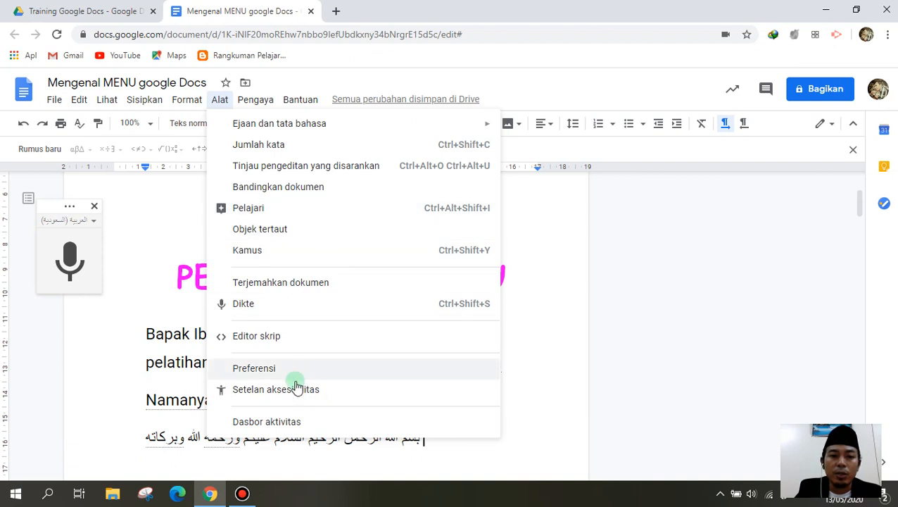
click(255, 99)
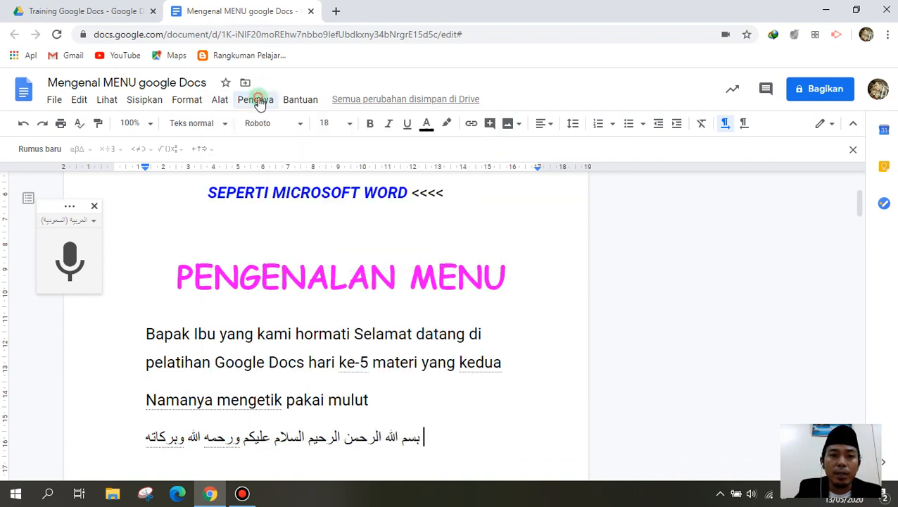
click(257, 100)
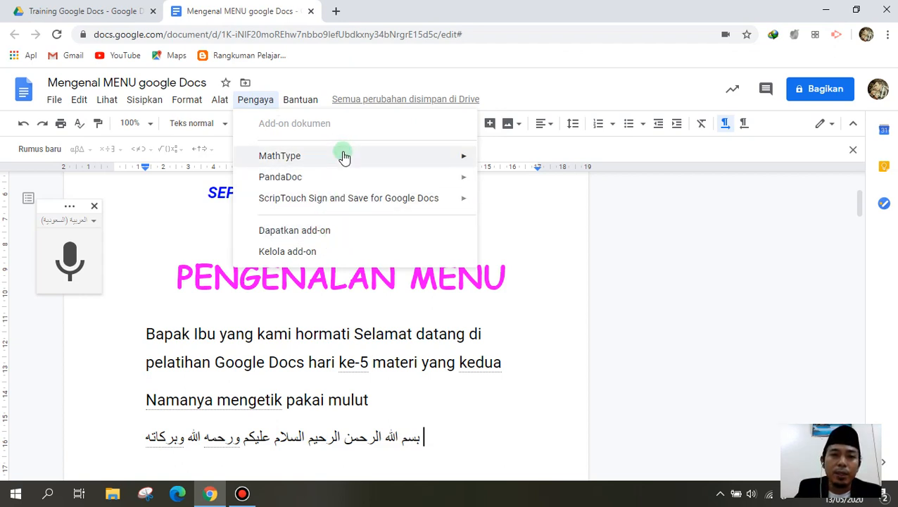
mouse_move(354, 158)
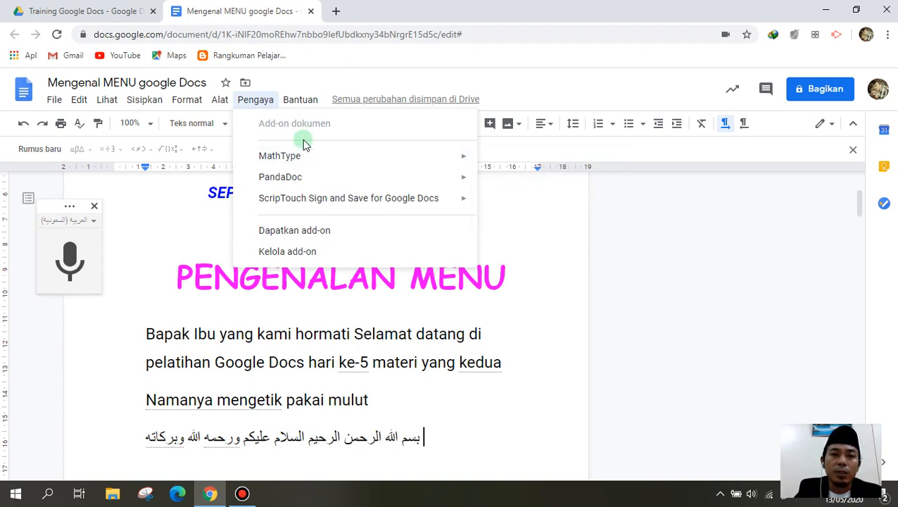
mouse_move(295, 103)
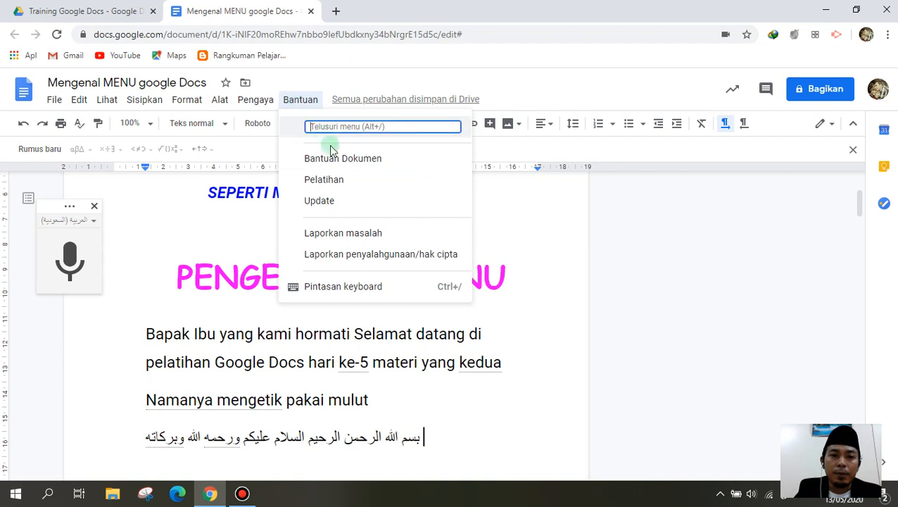
click(533, 79)
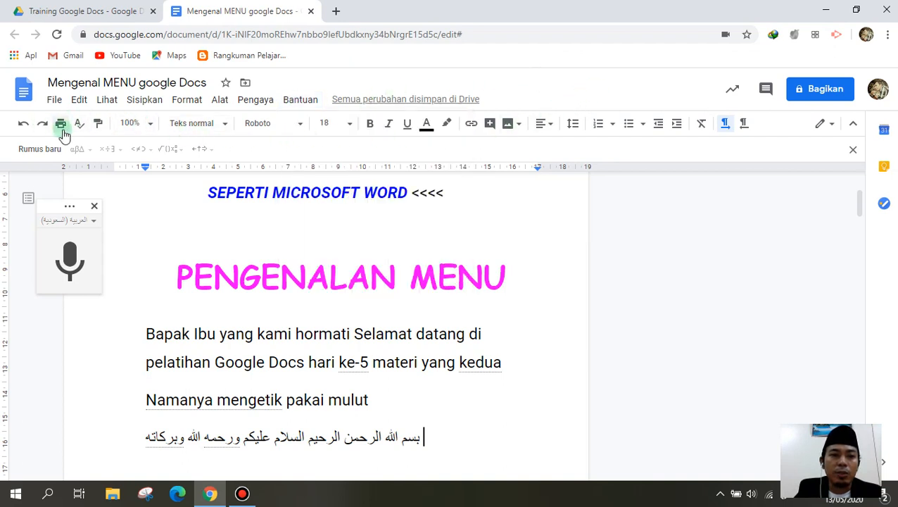
Undo the last part of the Arabic dictation and redo it.
click(24, 128)
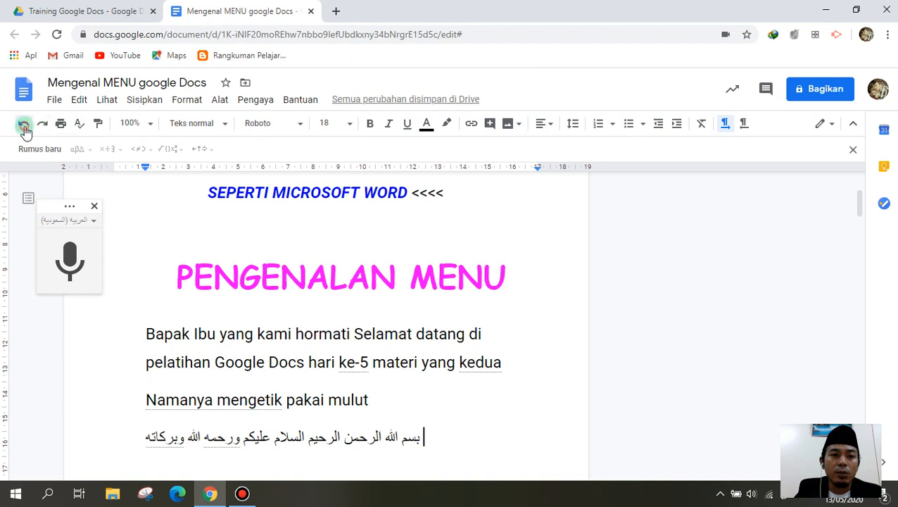
click(24, 128)
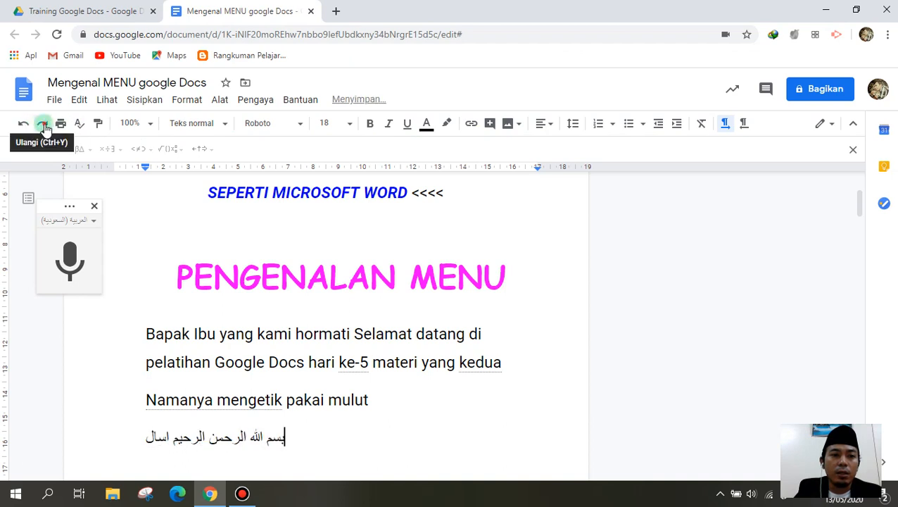
click(43, 127)
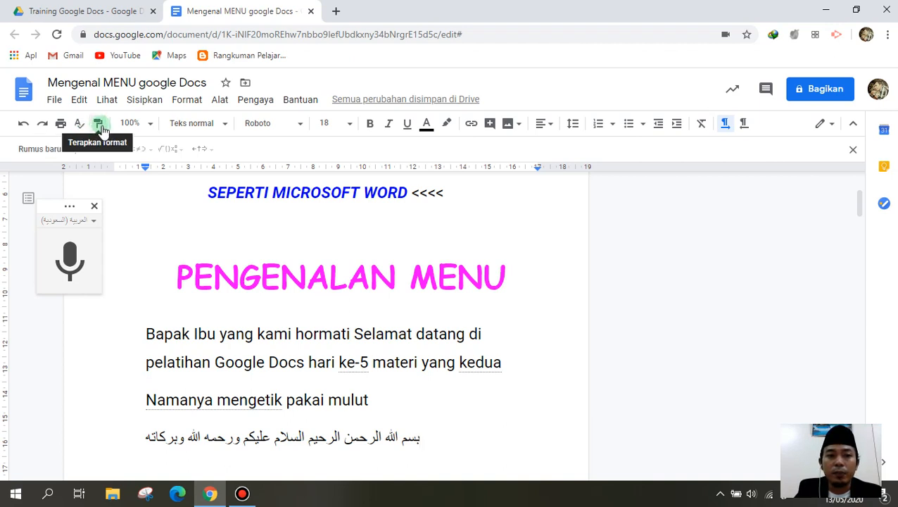
Try copying the format of the heading "PENGENALAN MENU" onto the first line of the welcome paragraph, and undo it.
scroll(319, 313, down, 1)
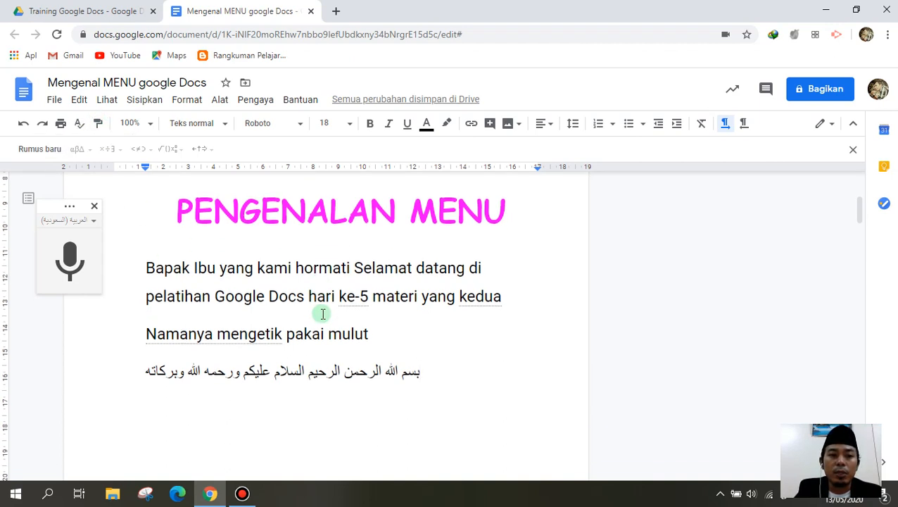
scroll(319, 314, up, 1)
click(276, 276)
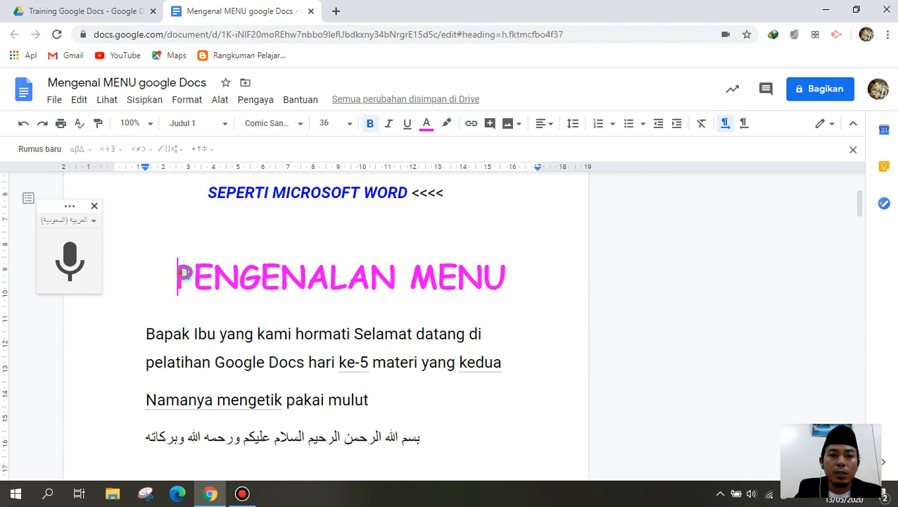
drag(185, 273, 511, 278)
click(168, 334)
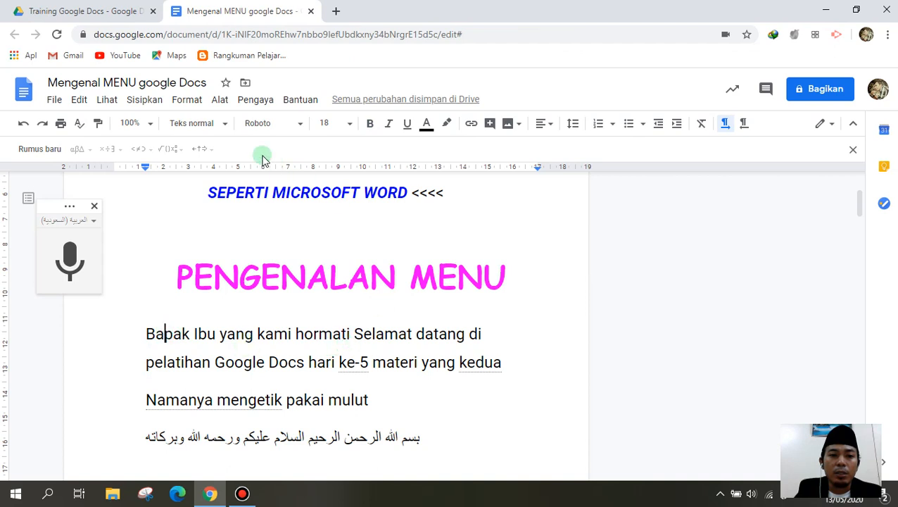
click(197, 271)
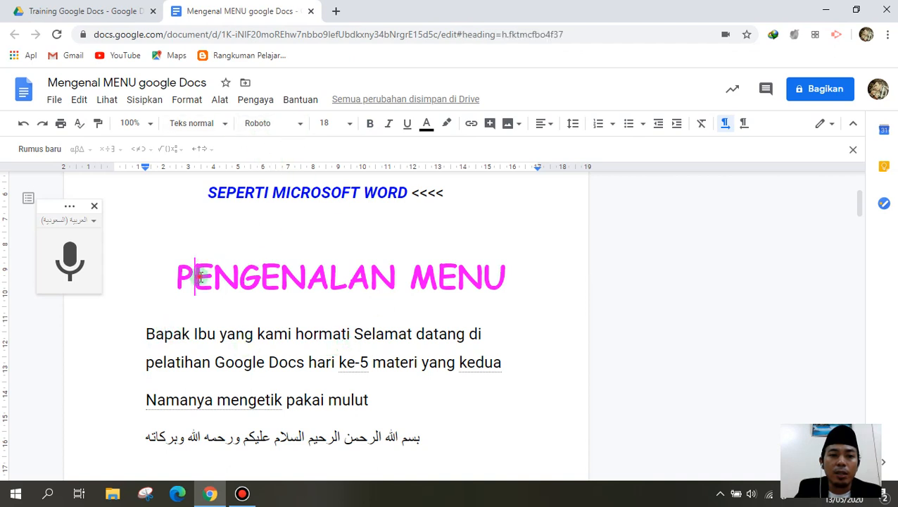
click(98, 123)
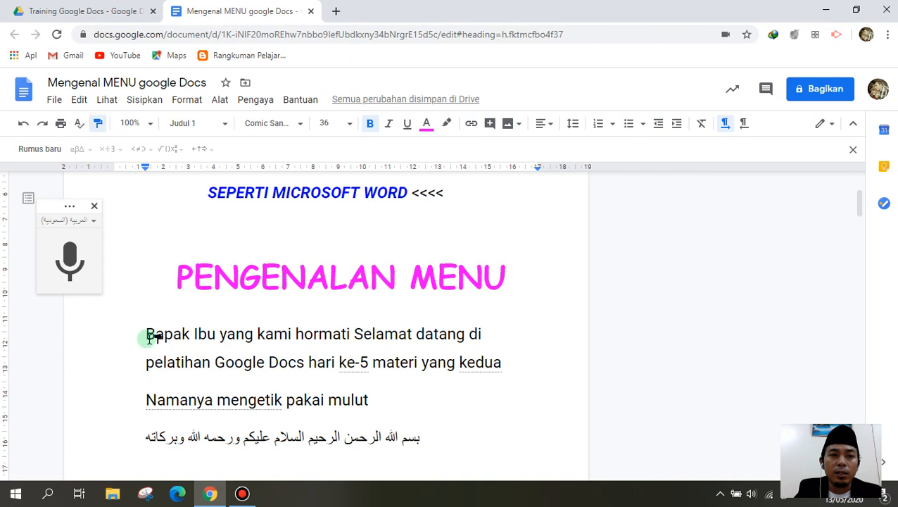
drag(145, 334, 491, 342)
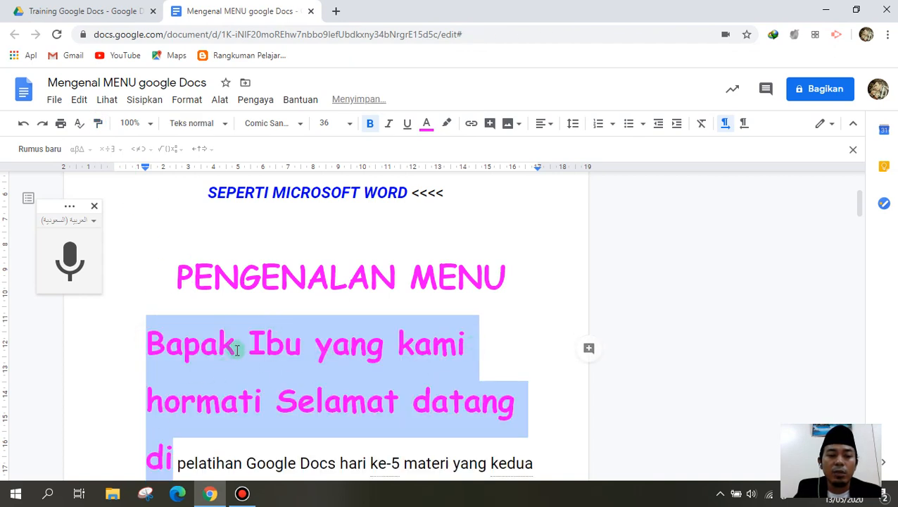
key(ctrl+z)
Turn the welcome paragraph into a numbered list item and copy its format to the line "Namanya mengetik pakai mulut".
drag(154, 339, 502, 363)
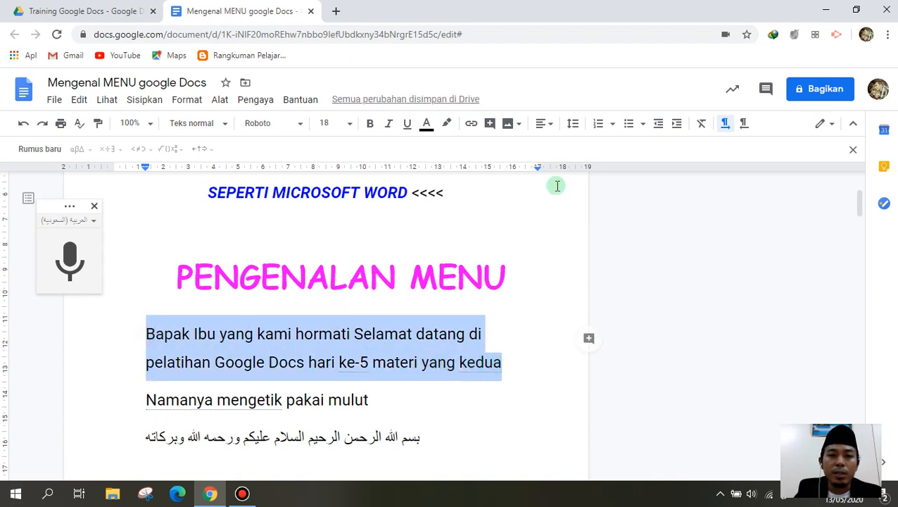
click(600, 129)
click(162, 332)
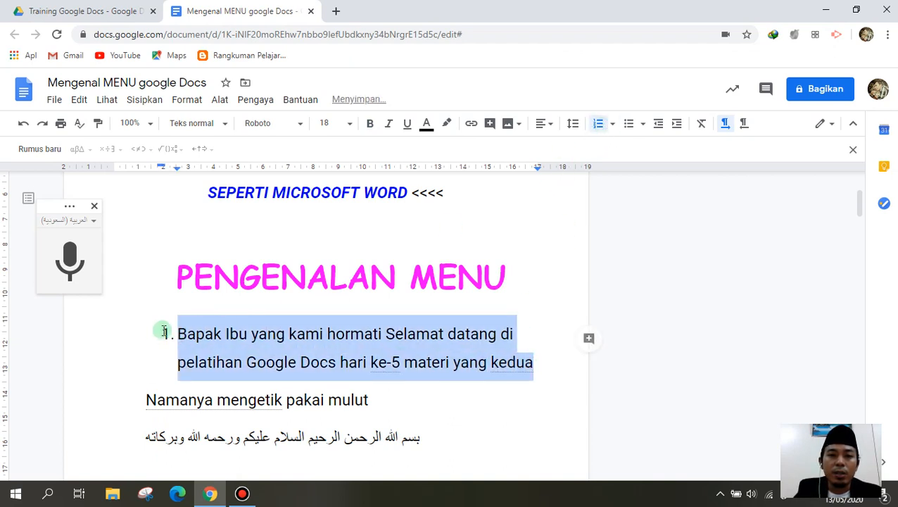
click(180, 333)
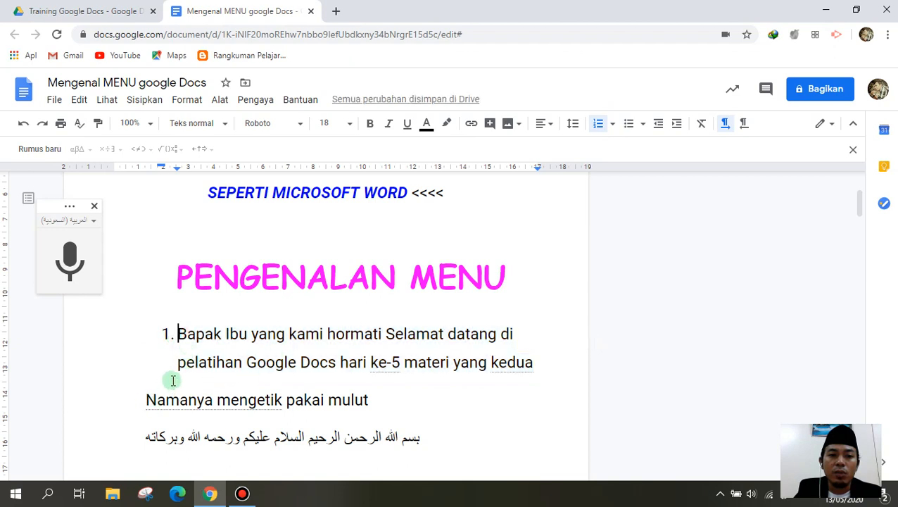
click(98, 123)
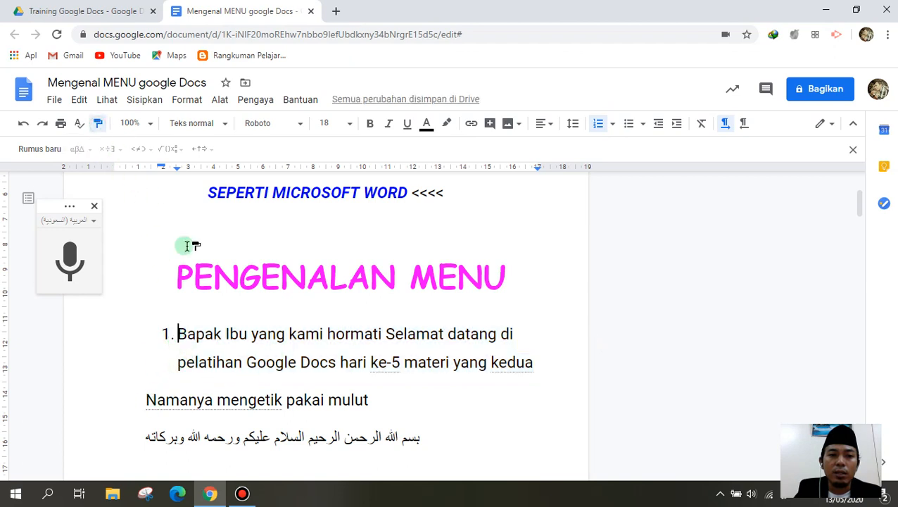
click(146, 399)
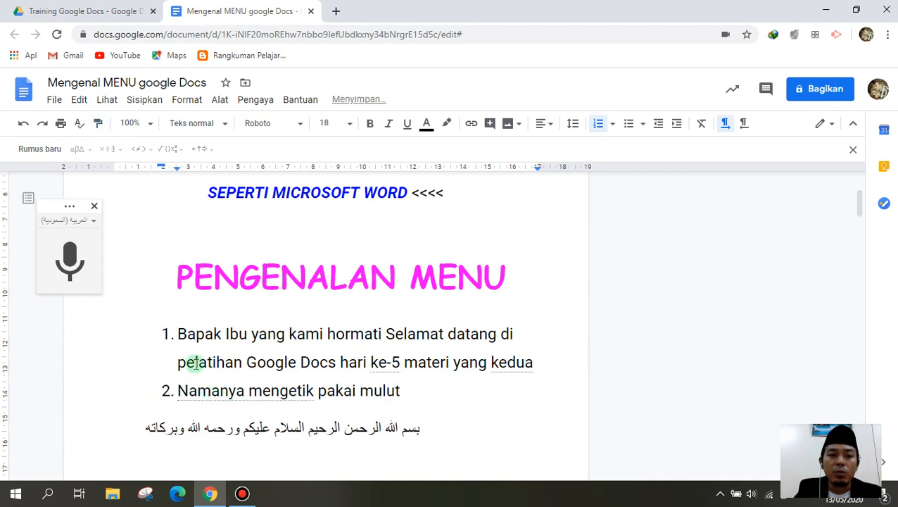
Change the numbered list to bullets and copy the bullet item's format to the heading word "PENGENALAN".
click(631, 125)
scroll(260, 343, down, 1)
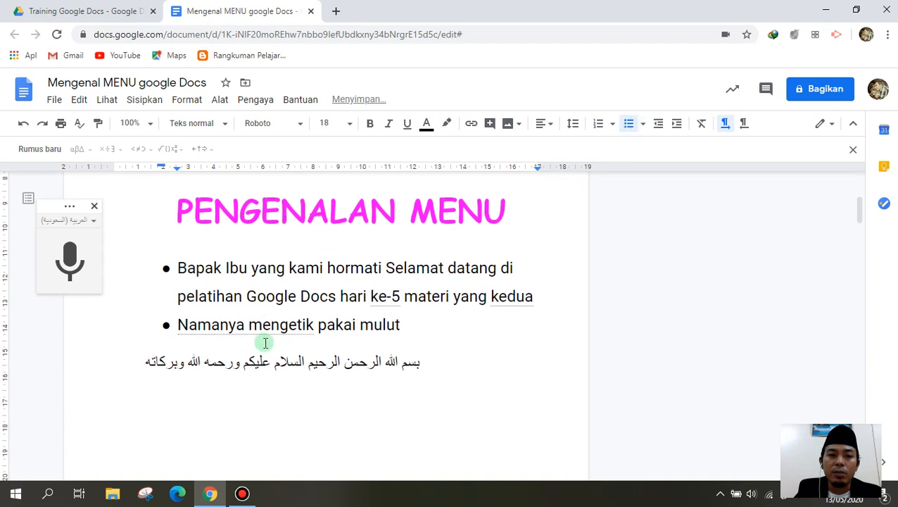
scroll(263, 342, up, 1)
click(97, 123)
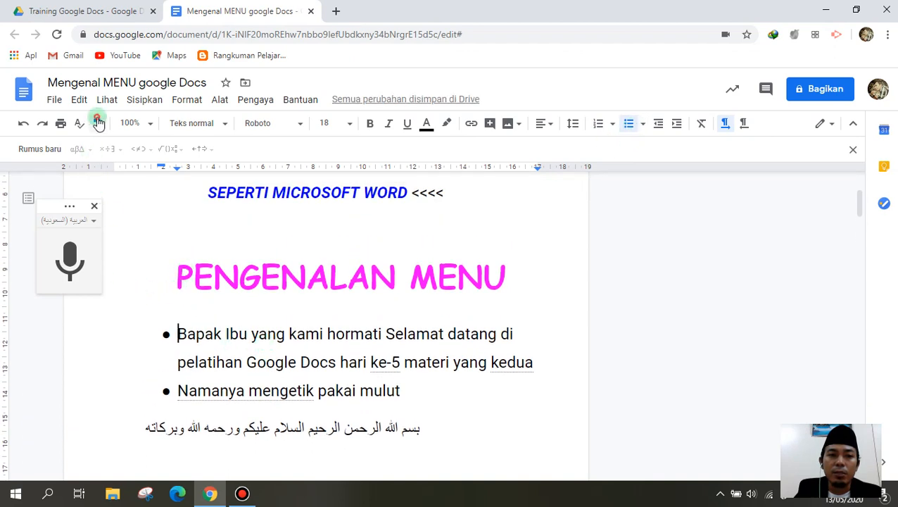
click(169, 276)
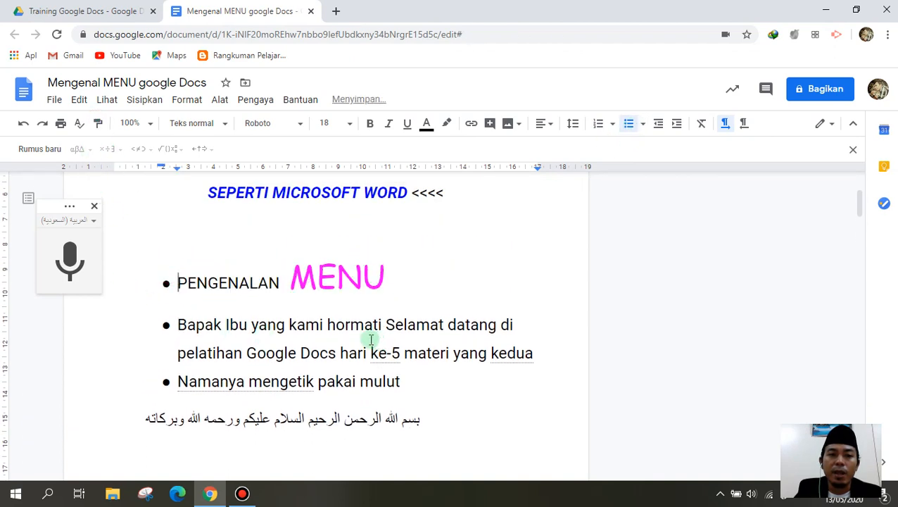
Undo the format copied to the heading and the bullets and numbering on the dictated lines.
key(ctrl+z)
key(ctrl+z)
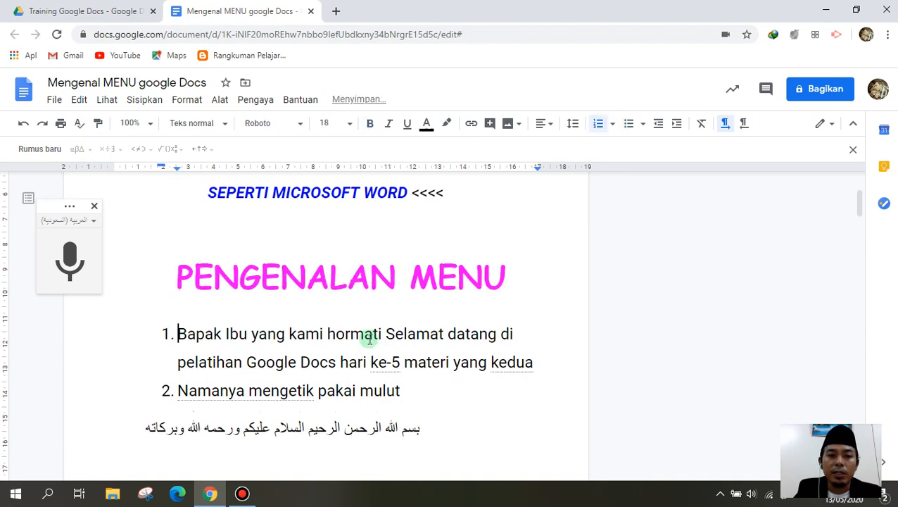
key(ctrl+z)
key(ctrl+z)
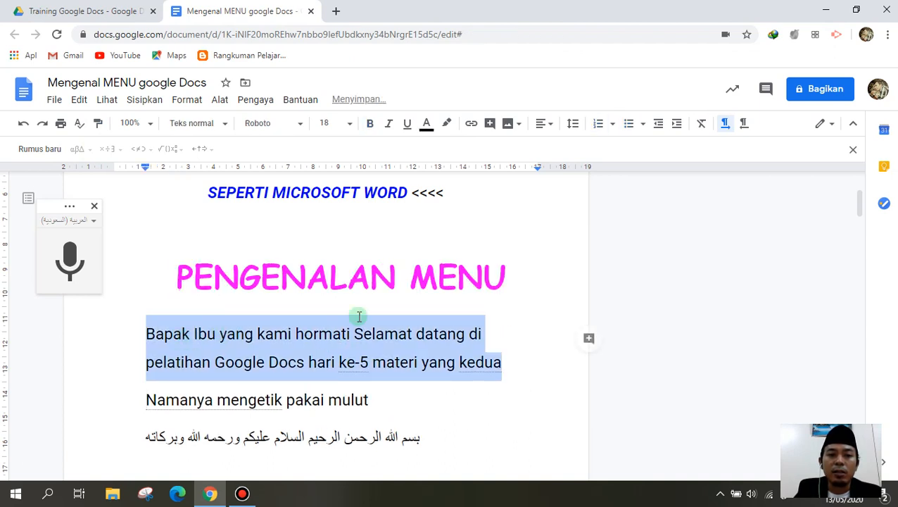
Try copying the format of the title "Mengenal MENU Google DOCS" onto the first line of the welcome paragraph, and undo it.
click(180, 284)
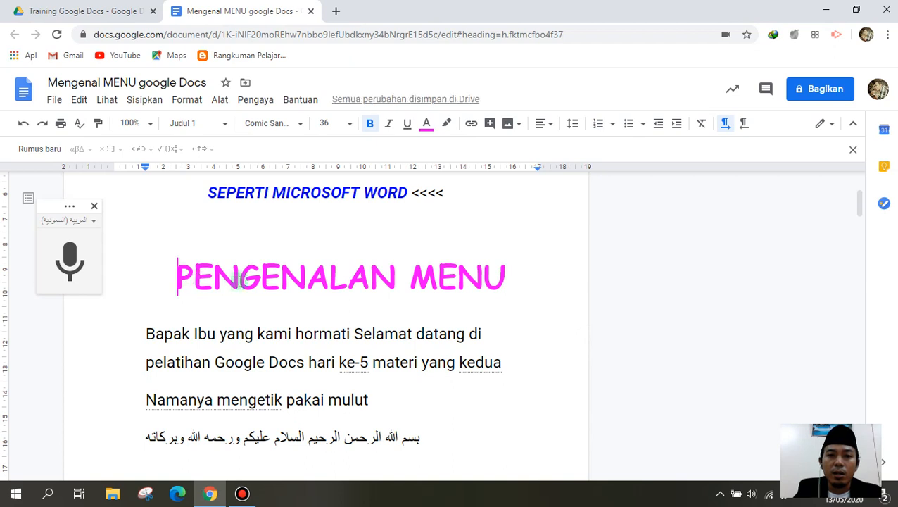
scroll(273, 297, up, 1)
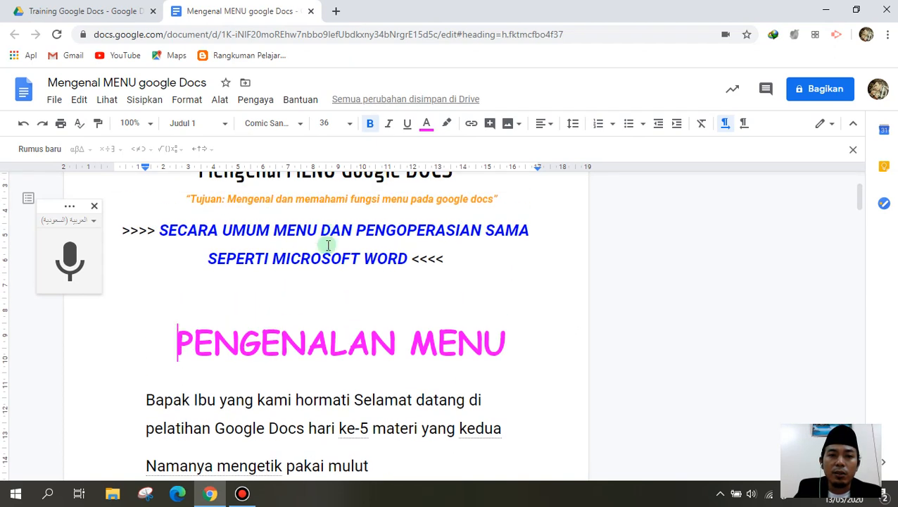
click(257, 261)
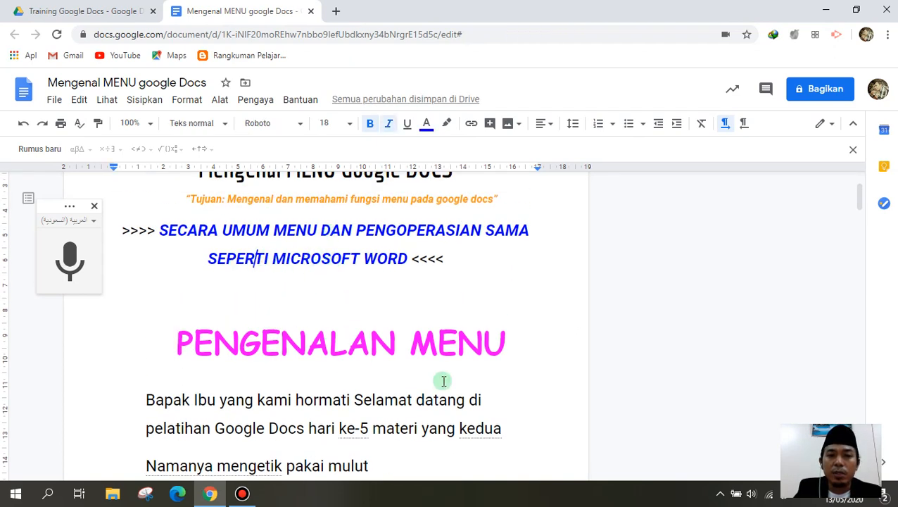
scroll(321, 311, up, 1)
drag(200, 234, 454, 235)
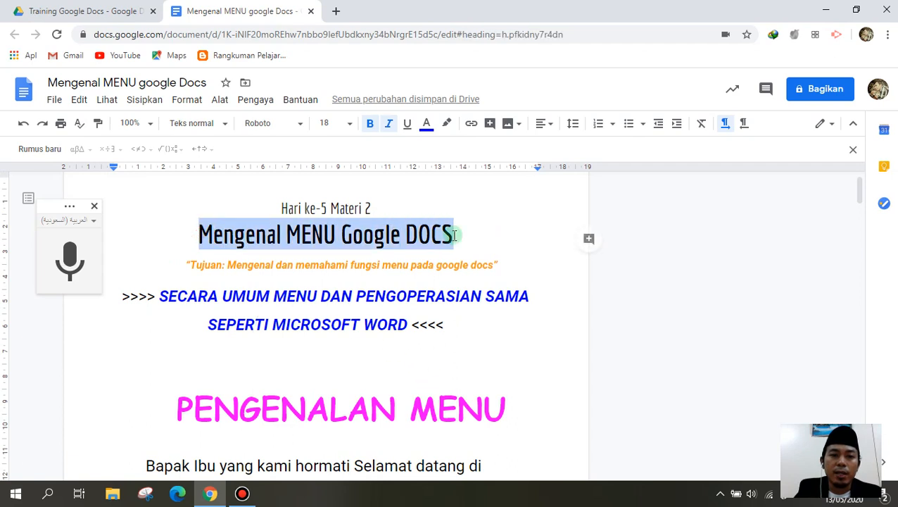
click(98, 123)
scroll(239, 338, down, 2)
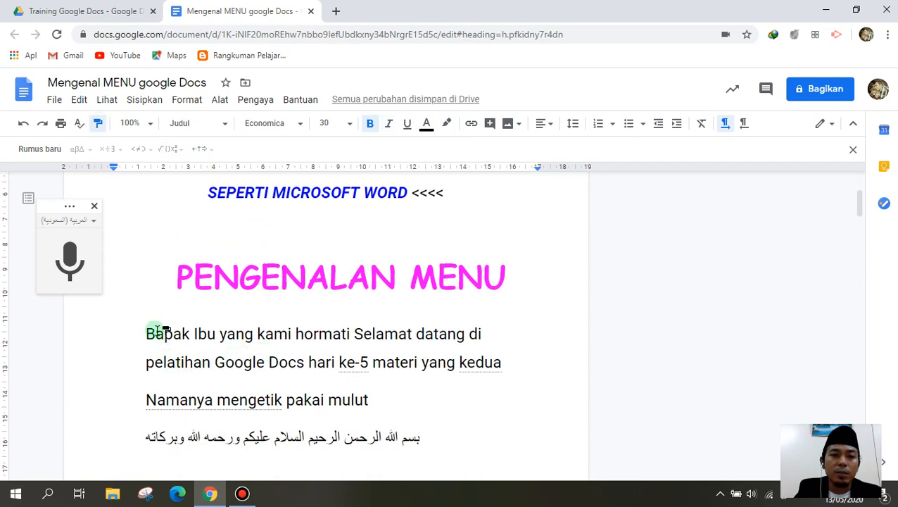
drag(147, 332, 486, 349)
key(ctrl+z)
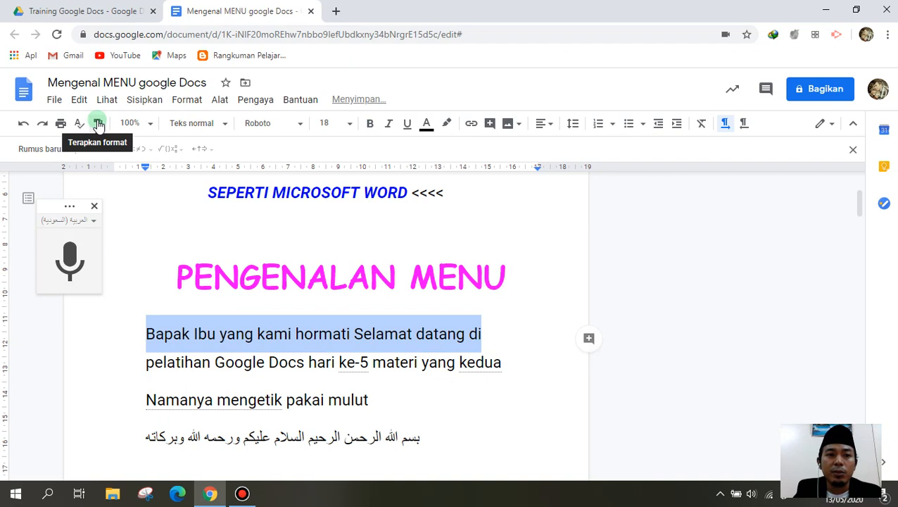
Zoom the document out to 75% and return it to 100%.
click(151, 123)
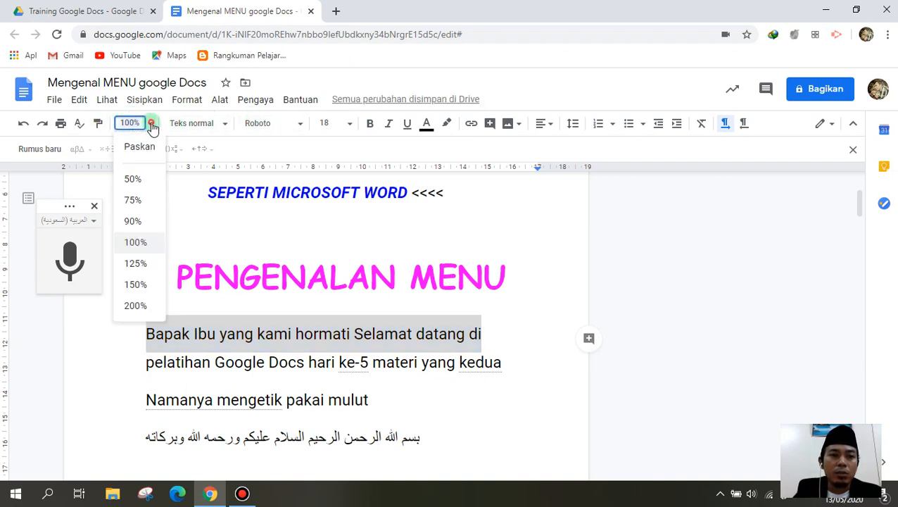
click(134, 201)
click(149, 124)
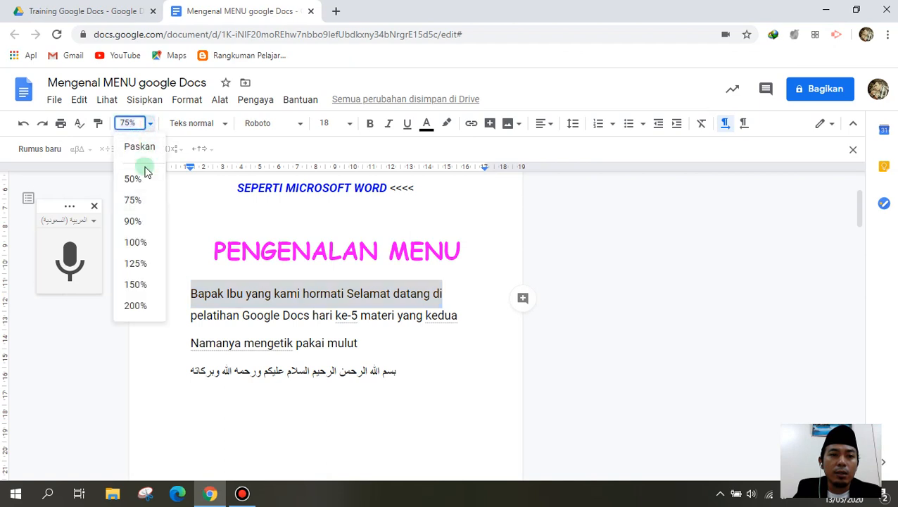
click(135, 242)
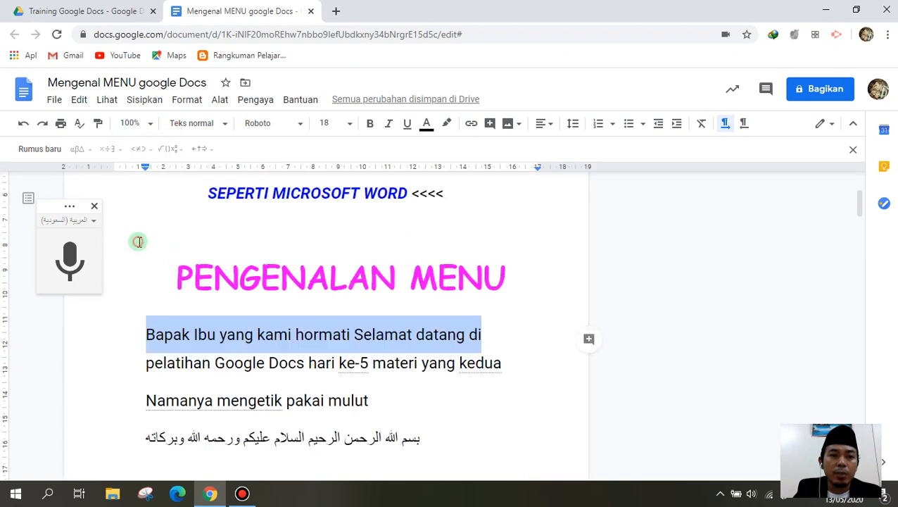
Try the "Judul" and "Judul 3" paragraph styles on the welcome paragraph, undoing each one.
click(223, 124)
mouse_move(274, 153)
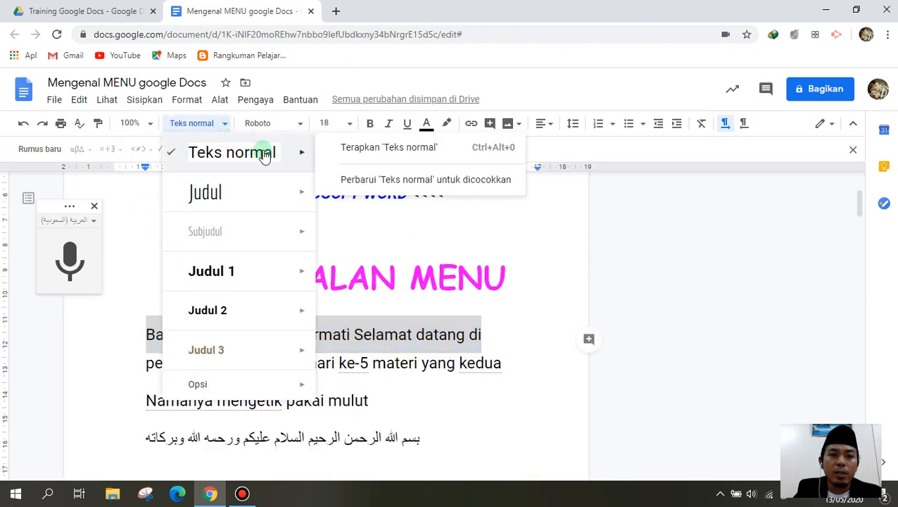
click(228, 194)
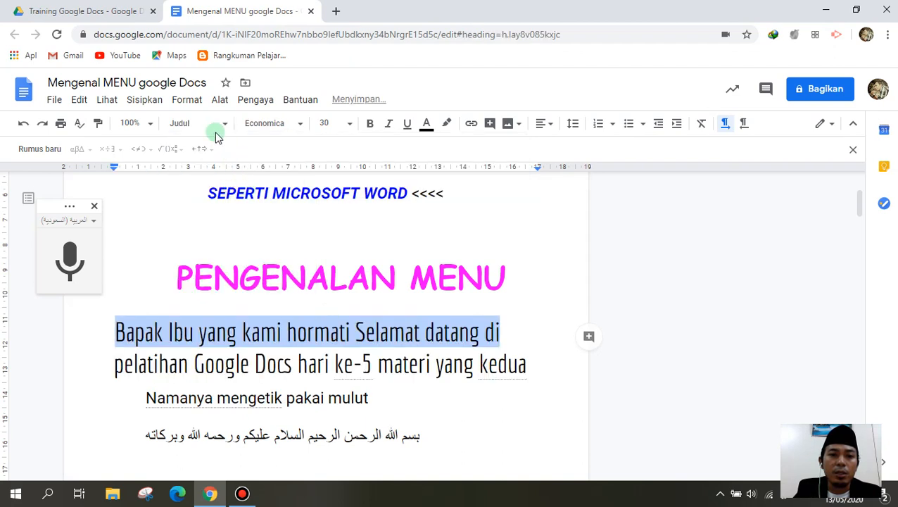
key(ctrl+z)
click(191, 125)
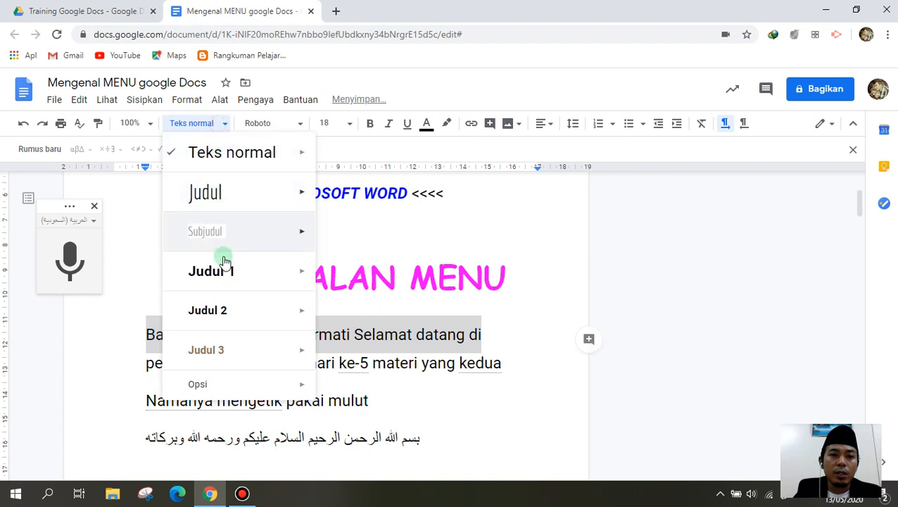
click(219, 355)
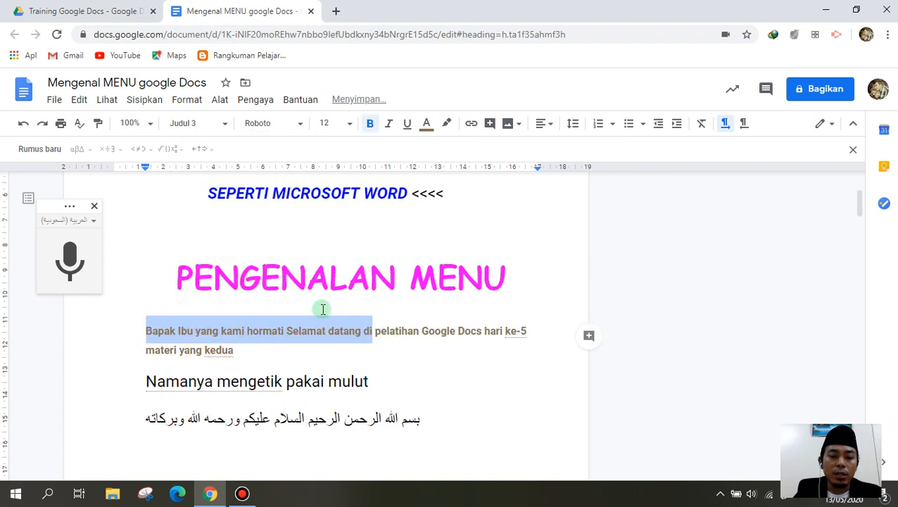
key(ctrl+z)
Browse the available fonts for the selected welcome line without applying one.
click(281, 125)
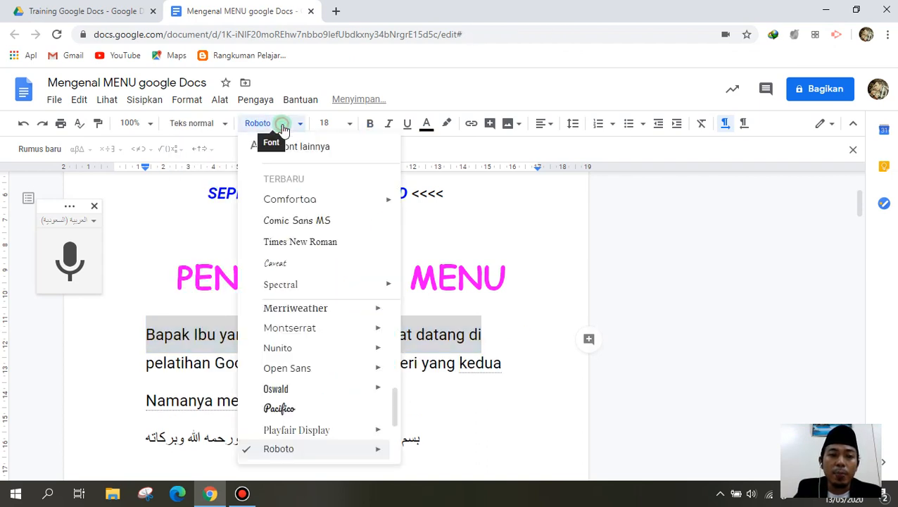
scroll(315, 395, down, 2)
scroll(314, 395, up, 3)
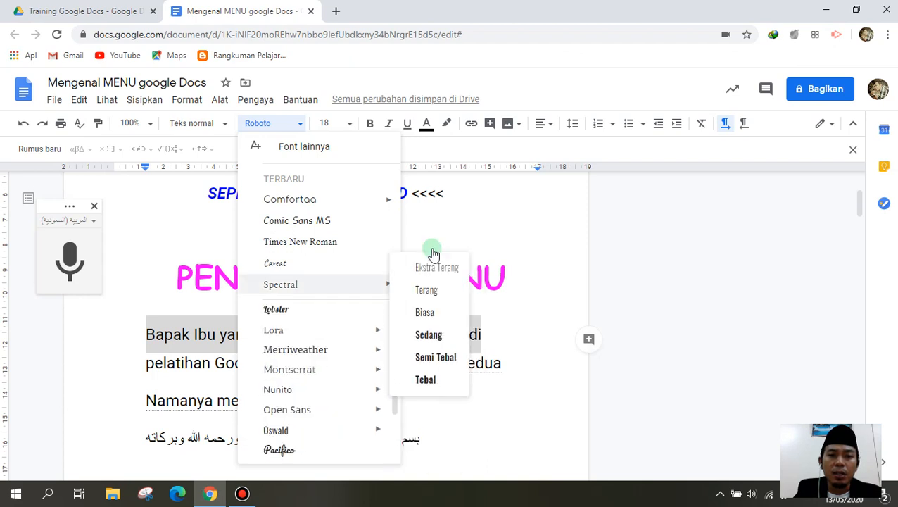
click(538, 218)
Try font size 12 on the heading "PENGENALAN MENU", undo it, and toggle the heading's bold off and on.
click(350, 124)
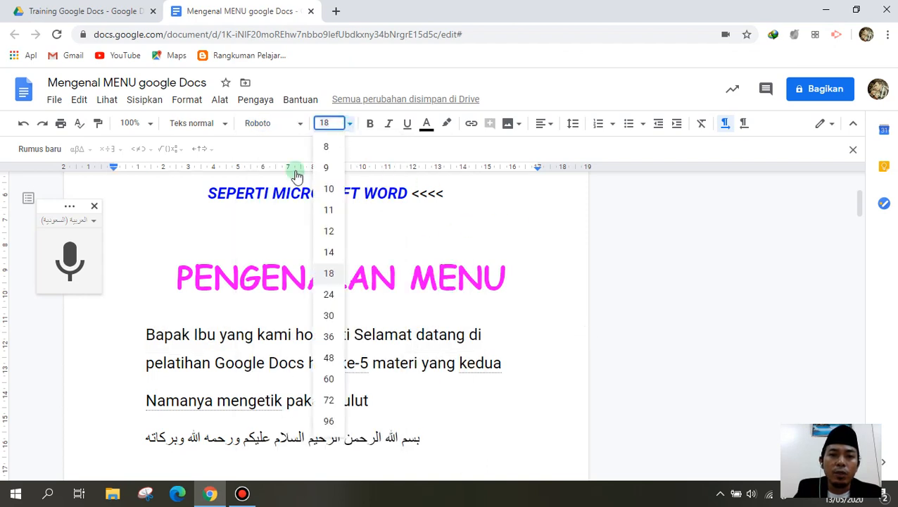
click(233, 287)
drag(176, 280, 525, 269)
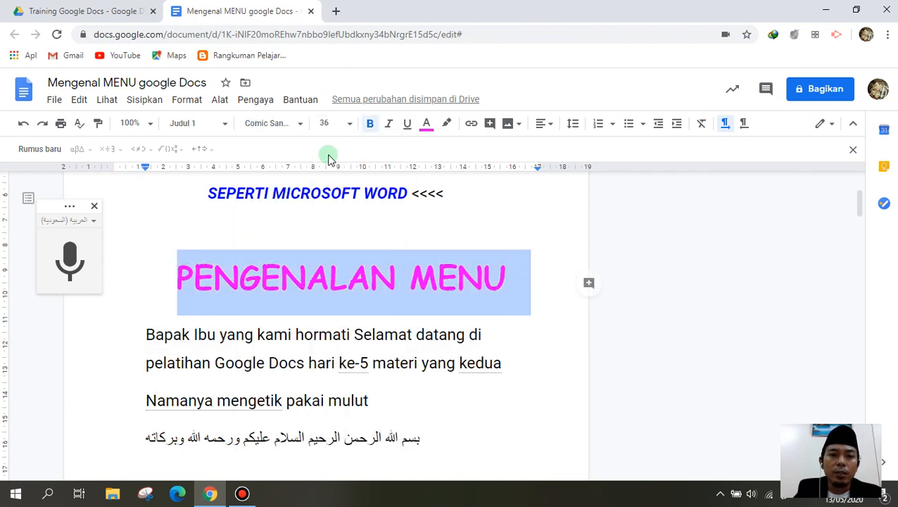
click(330, 127)
click(328, 230)
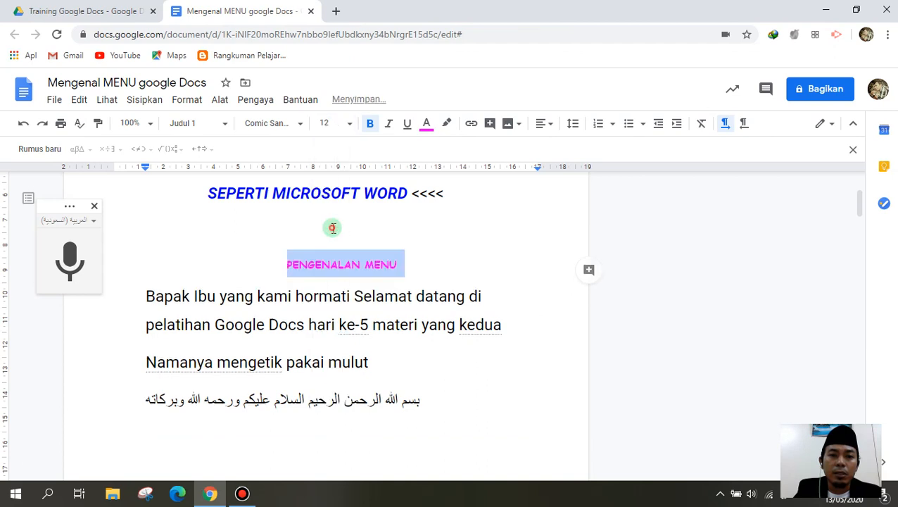
key(ctrl+z)
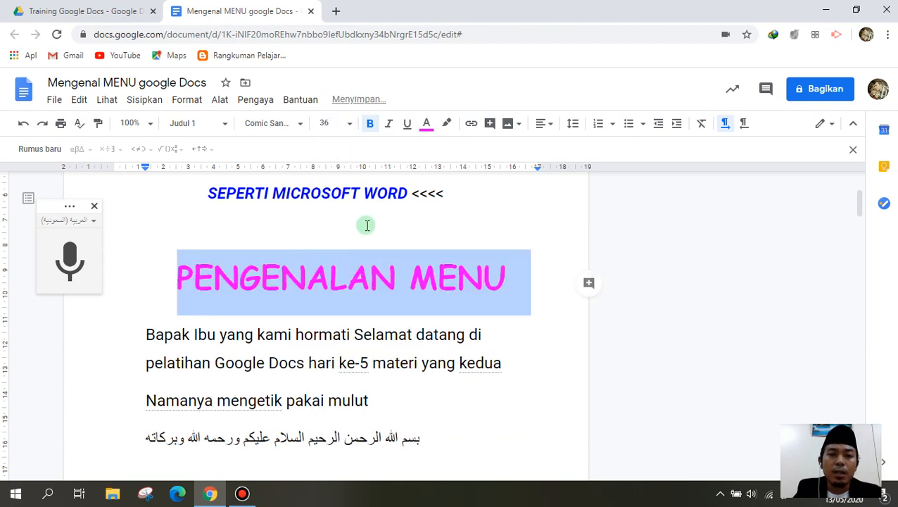
click(370, 125)
click(370, 125)
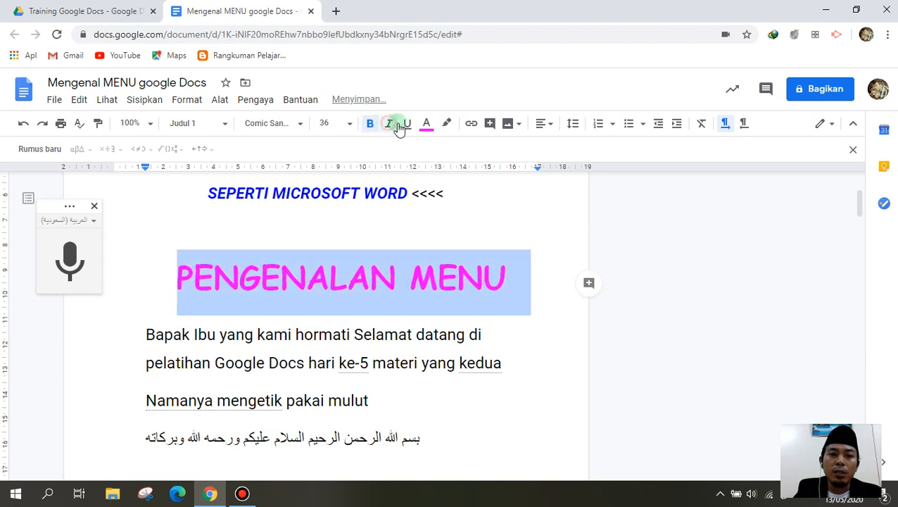
Recolour the heading "PENGENALAN MENU" yellow, then blue, and return it to magenta.
click(426, 125)
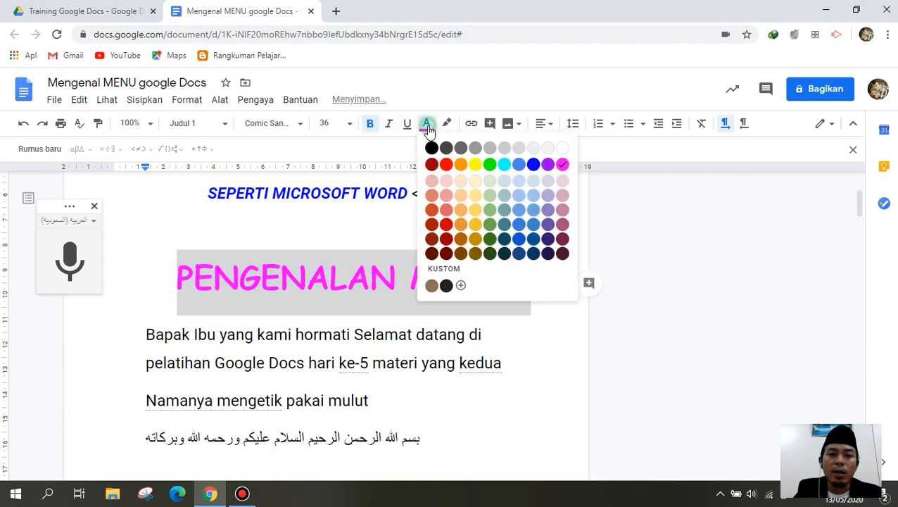
click(476, 166)
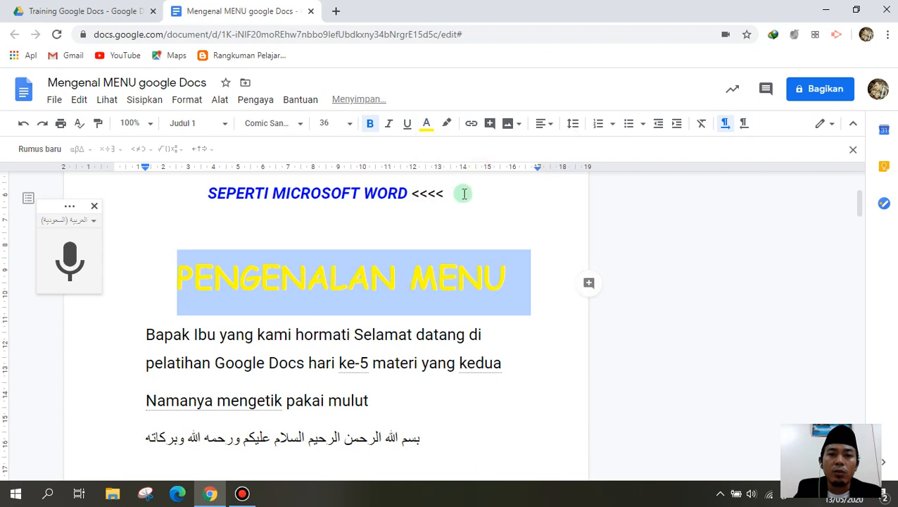
click(426, 125)
click(533, 165)
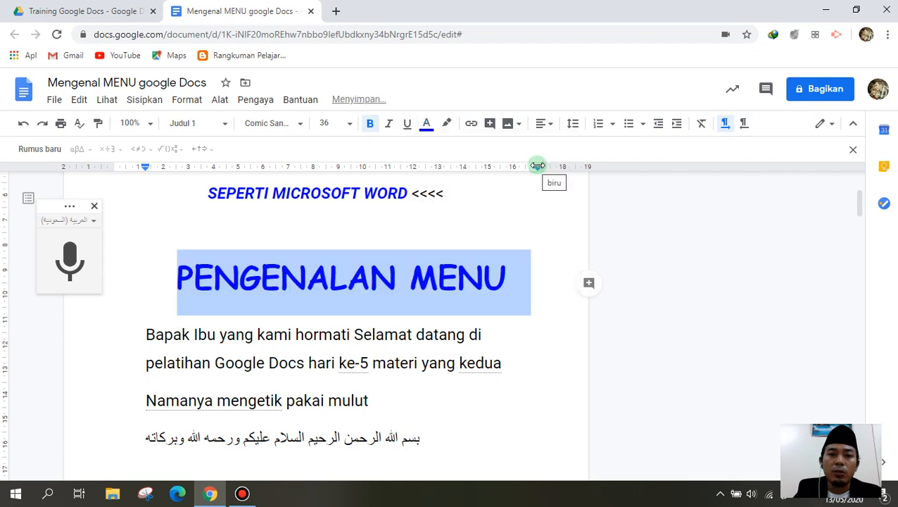
click(426, 127)
click(562, 164)
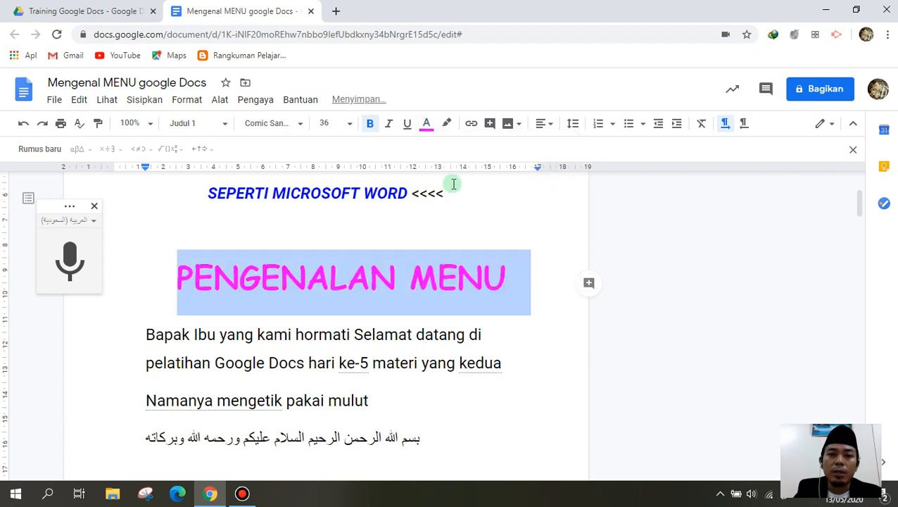
click(448, 204)
Try a yellow highlight on the heading "PENGENALAN MENU" and undo it.
drag(194, 268, 511, 281)
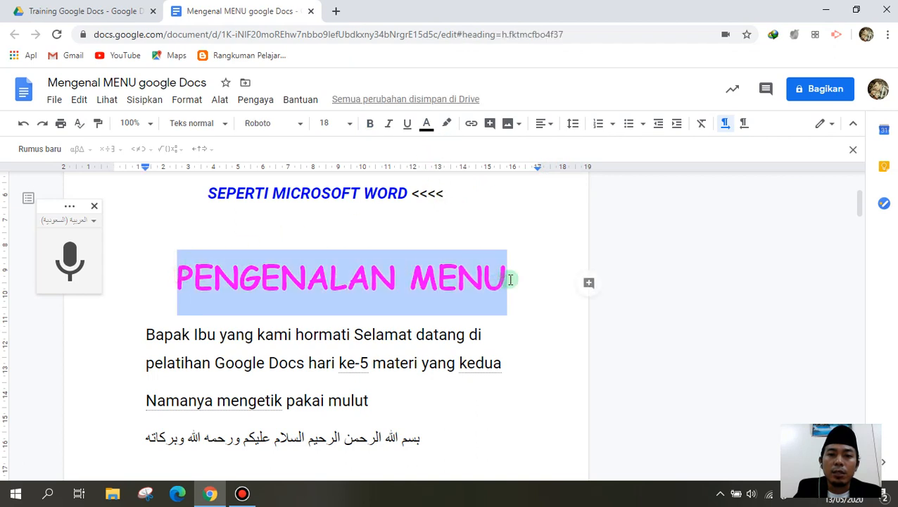
click(448, 126)
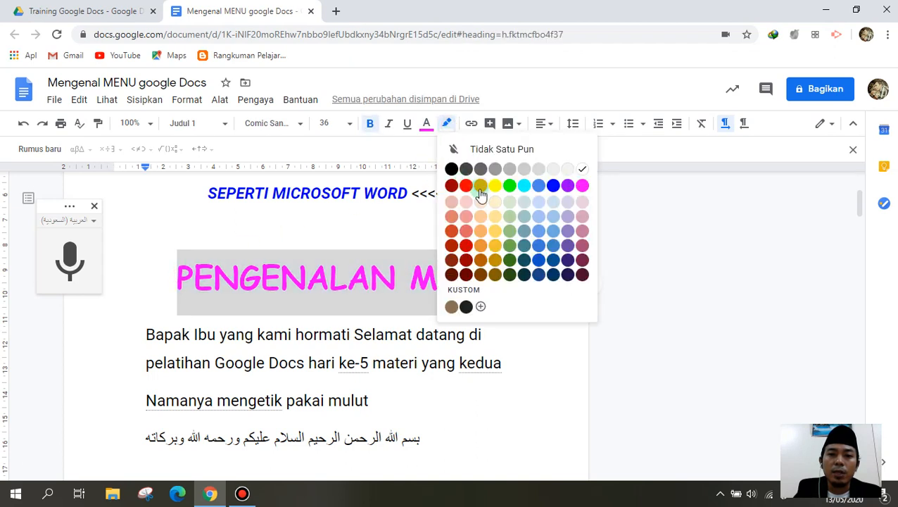
click(483, 183)
click(497, 235)
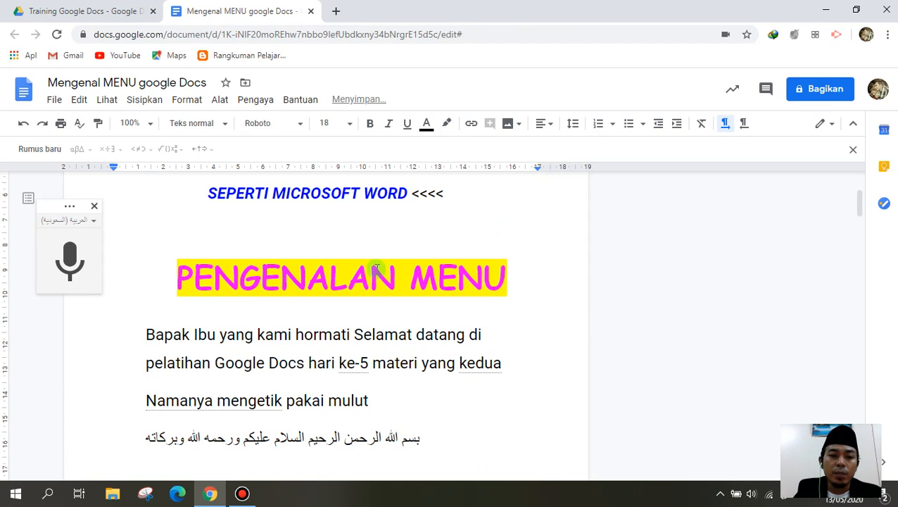
key(ctrl+z)
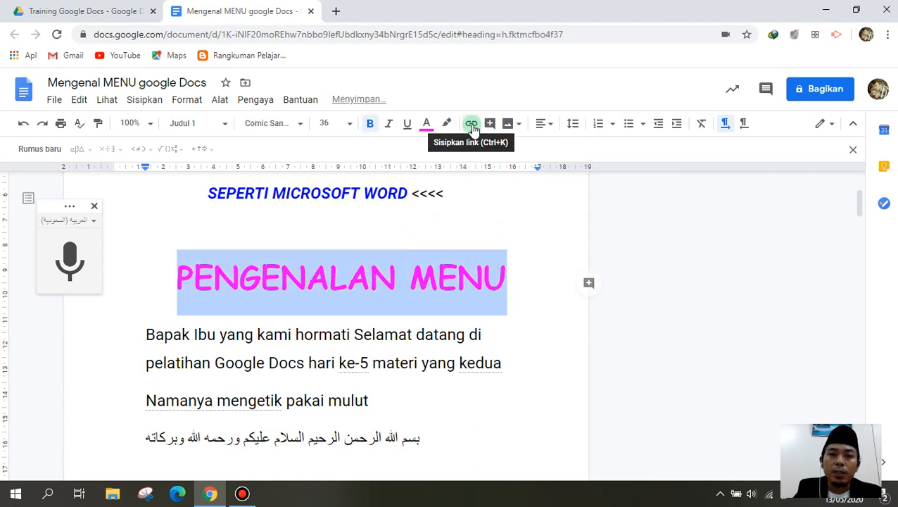
With the cursor at the end of the heading "PENGENALAN MENU", view the image insertion sources and the line spacing options.
click(451, 225)
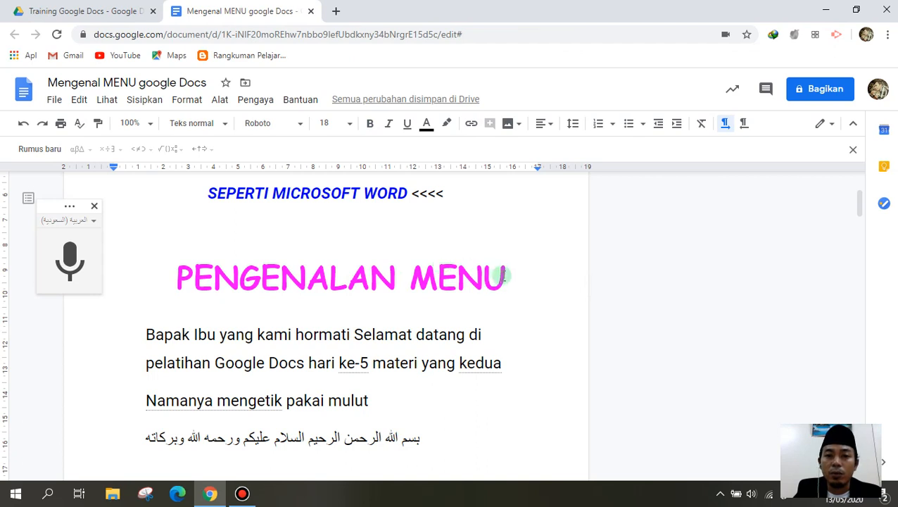
click(502, 278)
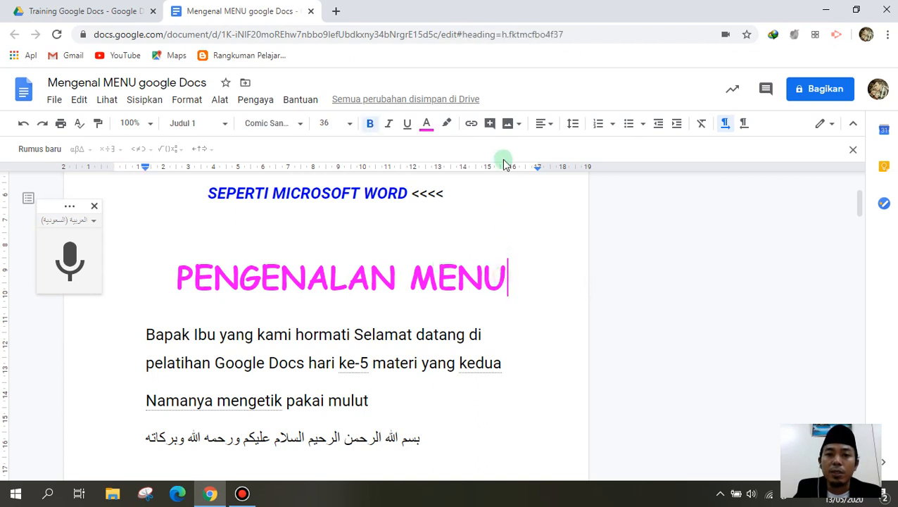
click(518, 125)
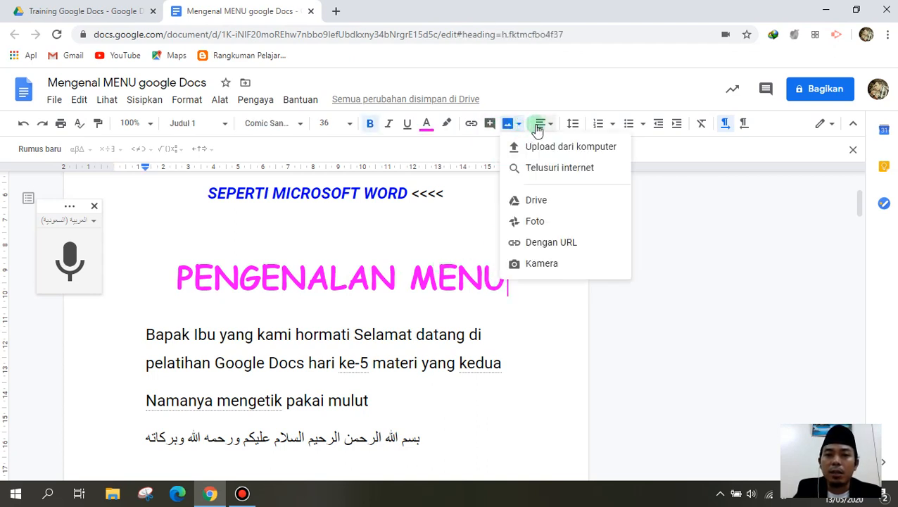
click(573, 125)
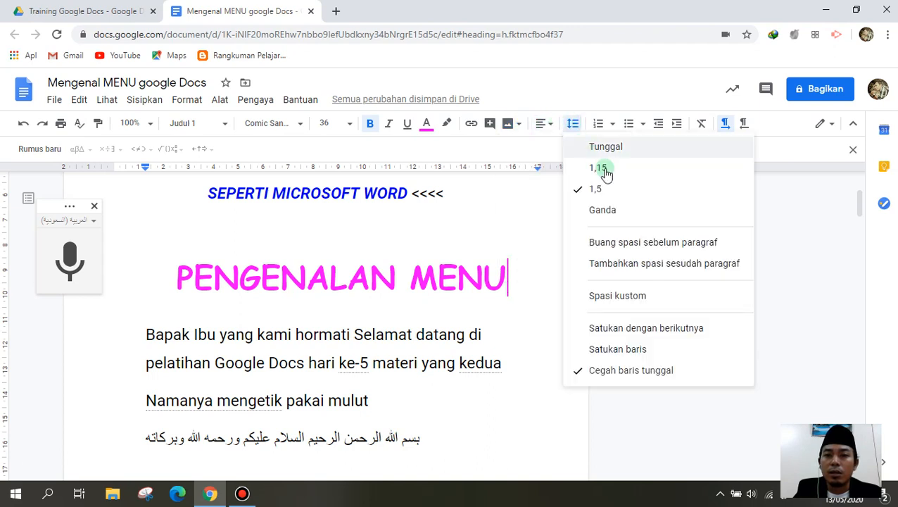
click(794, 125)
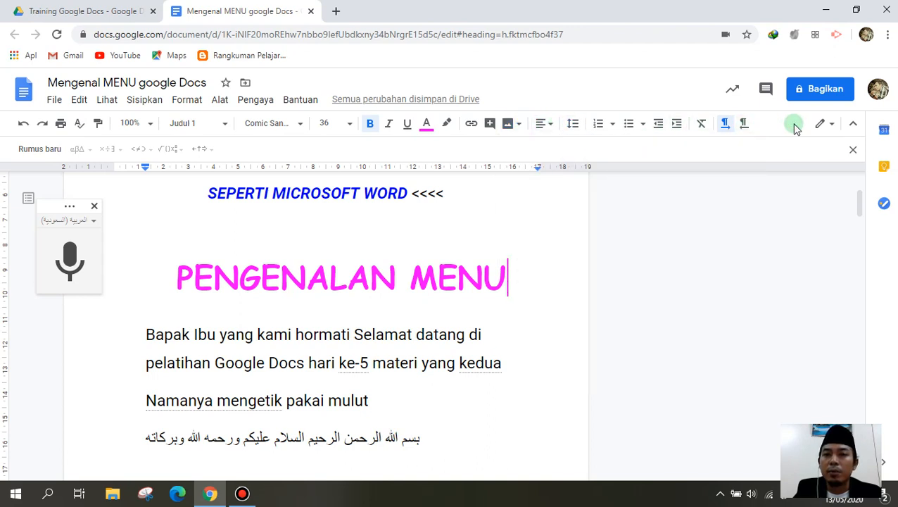
Open the document's sharing settings to view the people and link options, and close them without changes.
scroll(423, 358, down, 2)
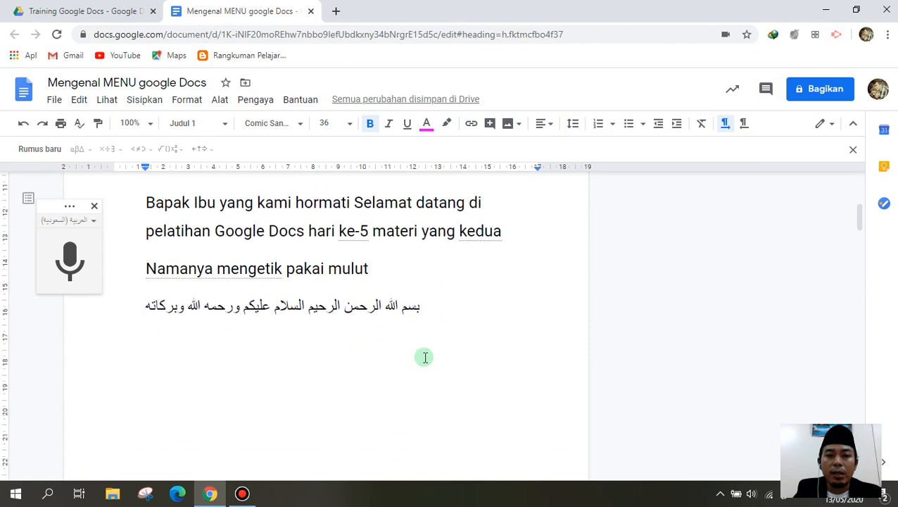
click(426, 358)
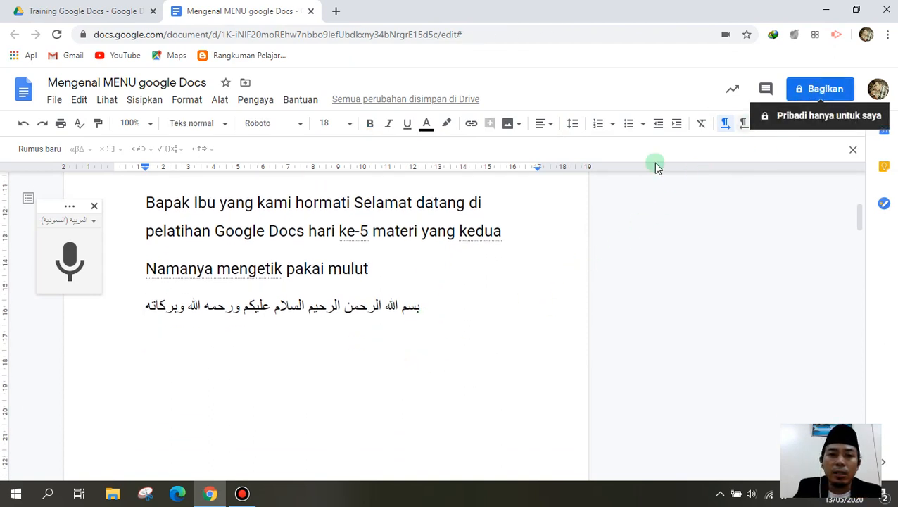
scroll(445, 281, up, 3)
click(444, 300)
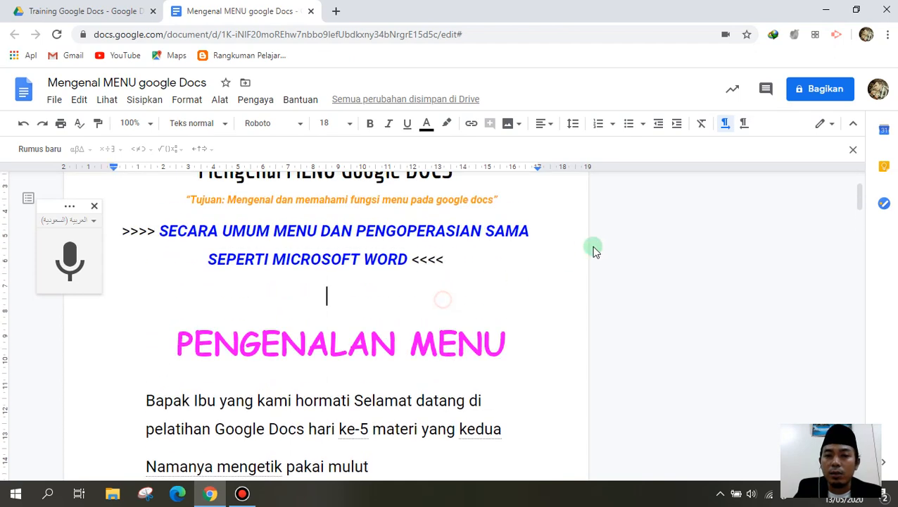
click(820, 92)
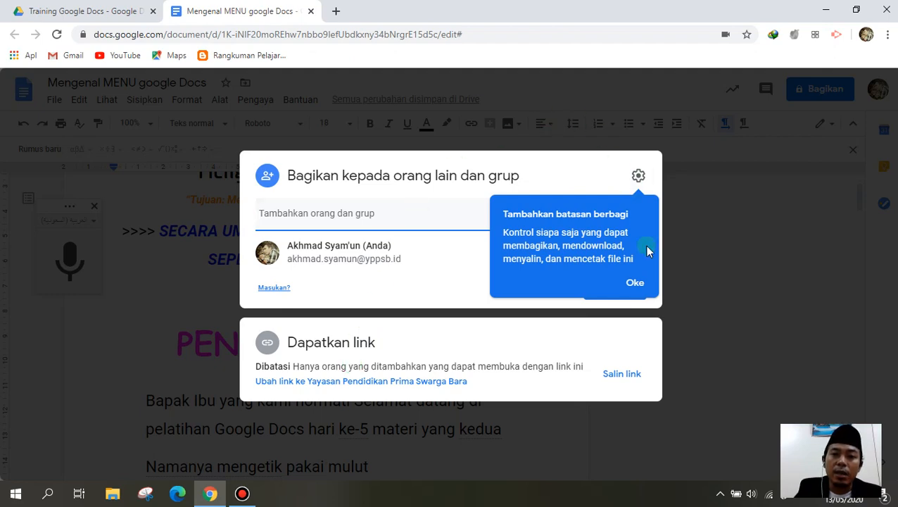
click(702, 256)
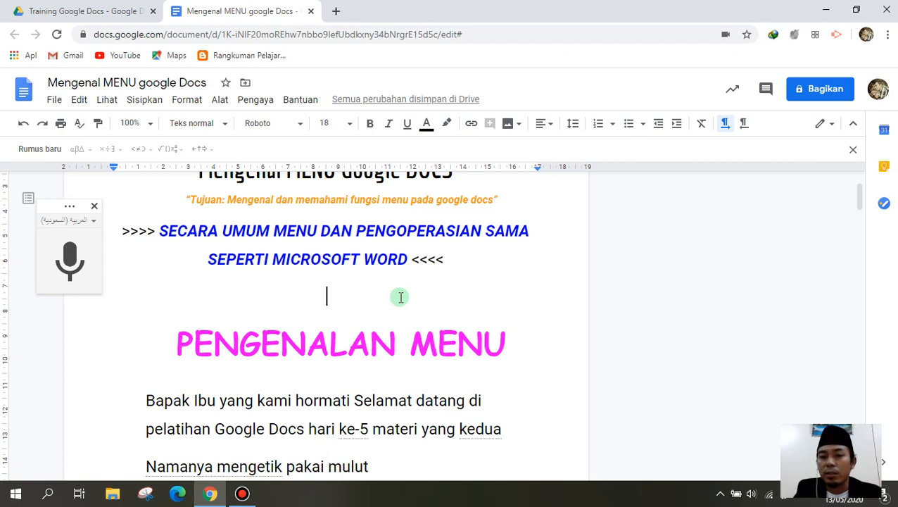
scroll(400, 297, down, 4)
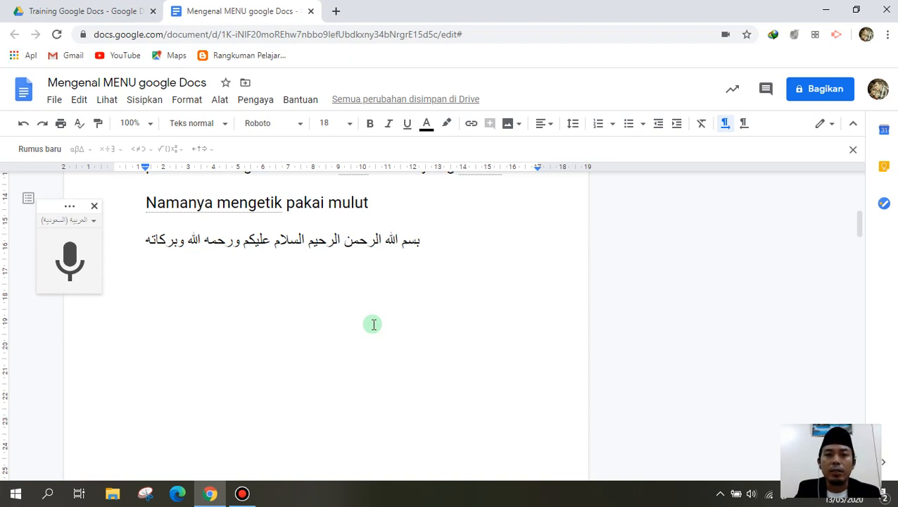
click(289, 304)
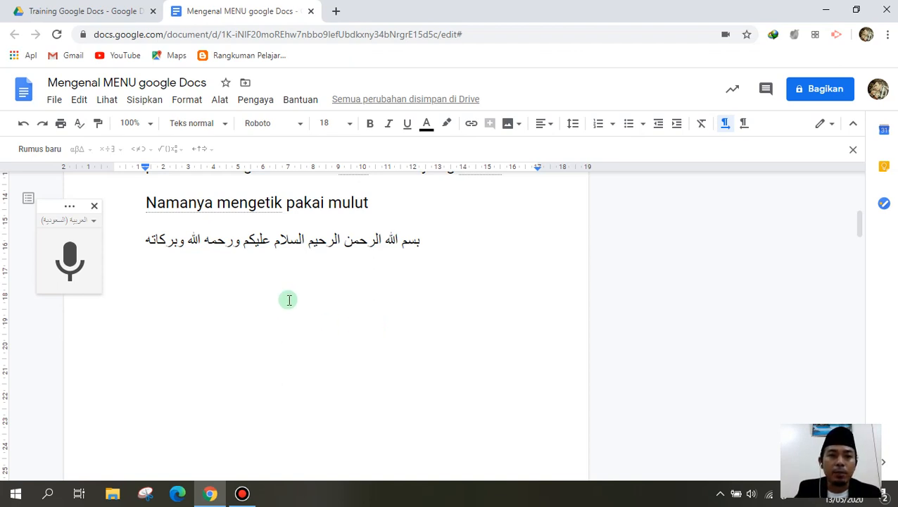
scroll(408, 320, up, 5)
scroll(338, 281, down, 1)
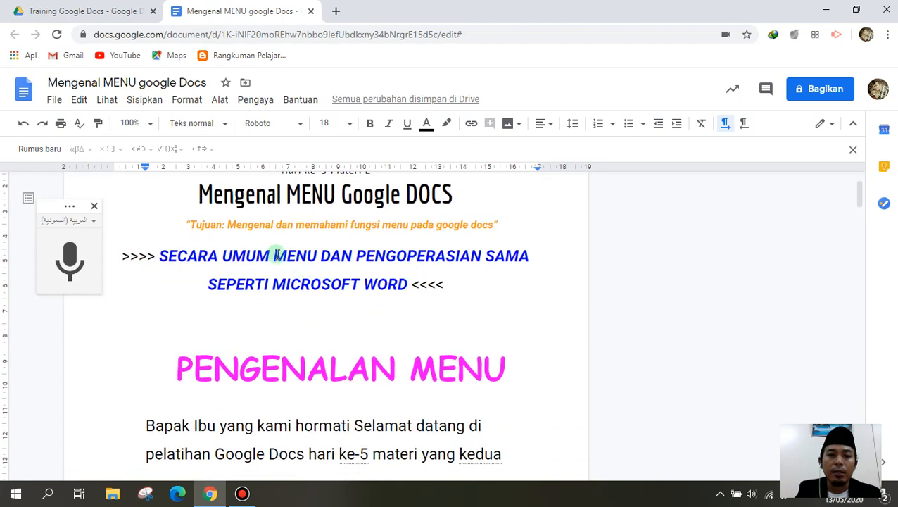
drag(161, 256, 409, 283)
click(470, 324)
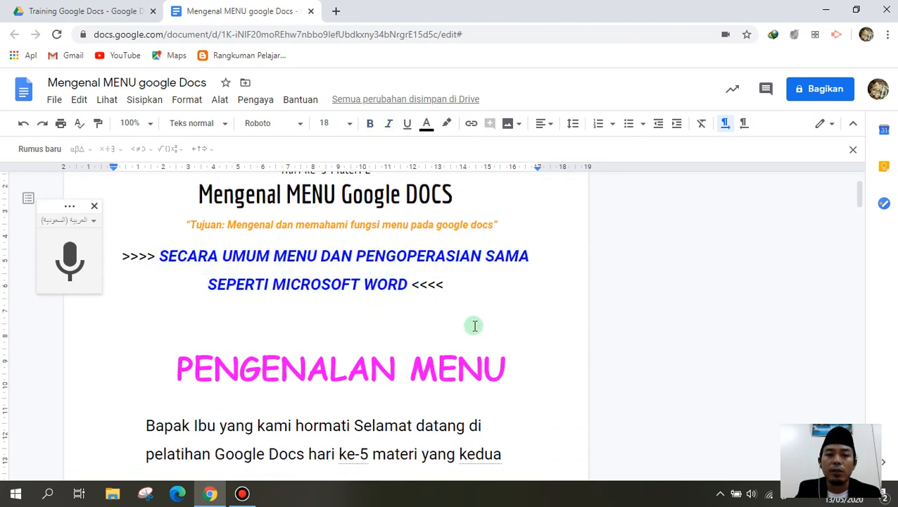